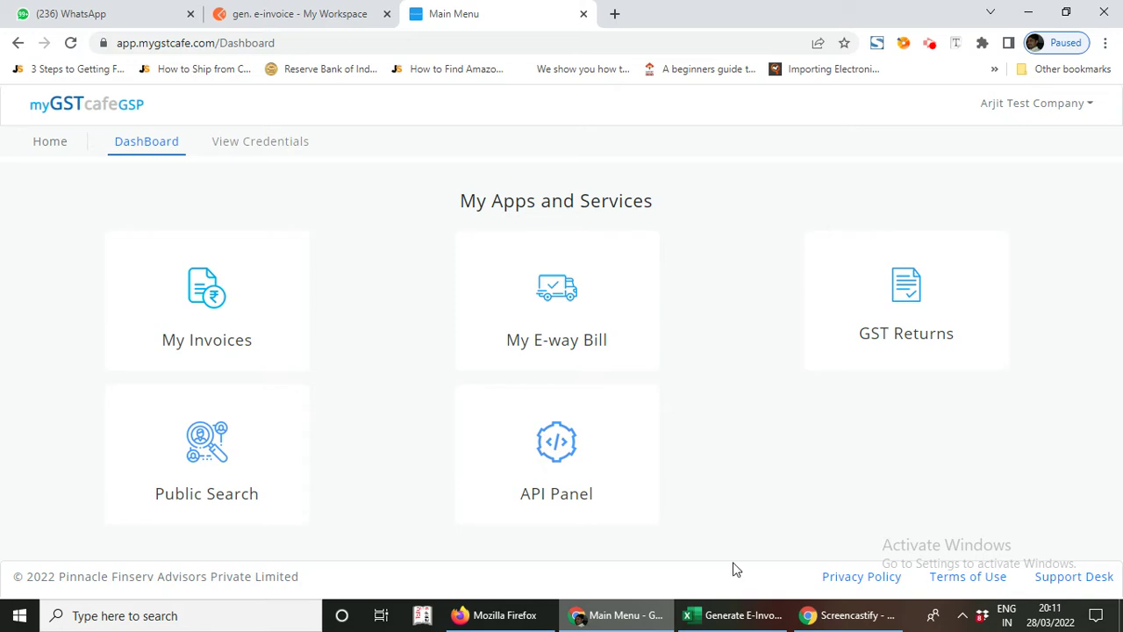
- Switch to the Generate E-Invoice (IRP Schema) workbook in Excel and review the GSTIN, CustomerName and Branch rows on the URL & Headers sheet
left_click(743, 619)
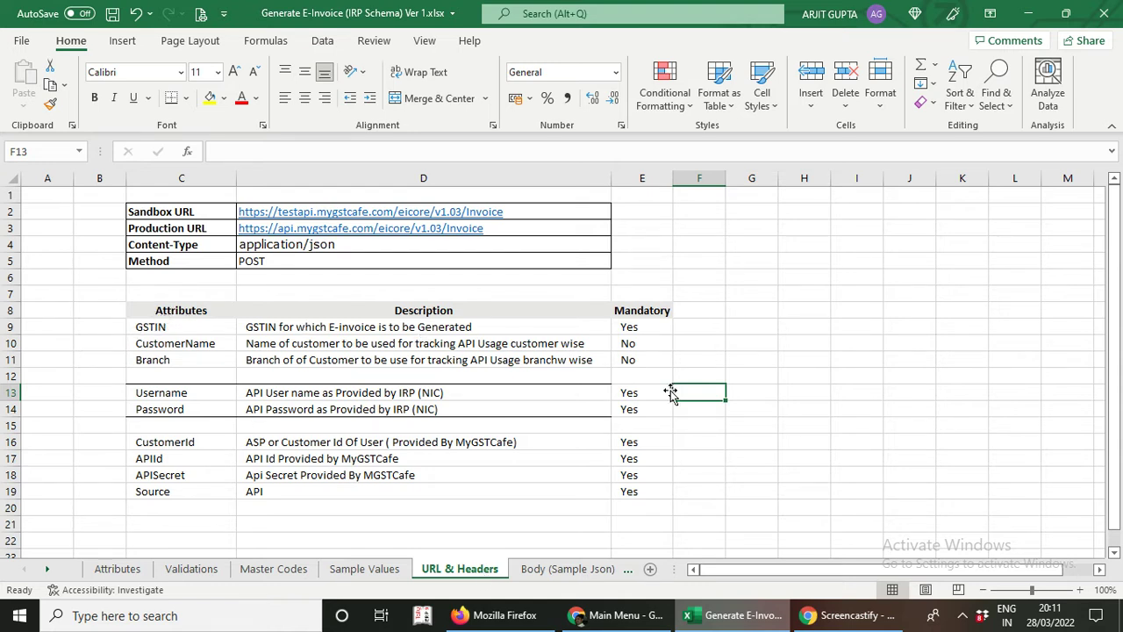
left_click(201, 330)
left_click(187, 342)
left_click(191, 328)
left_click(193, 345)
left_click(184, 360)
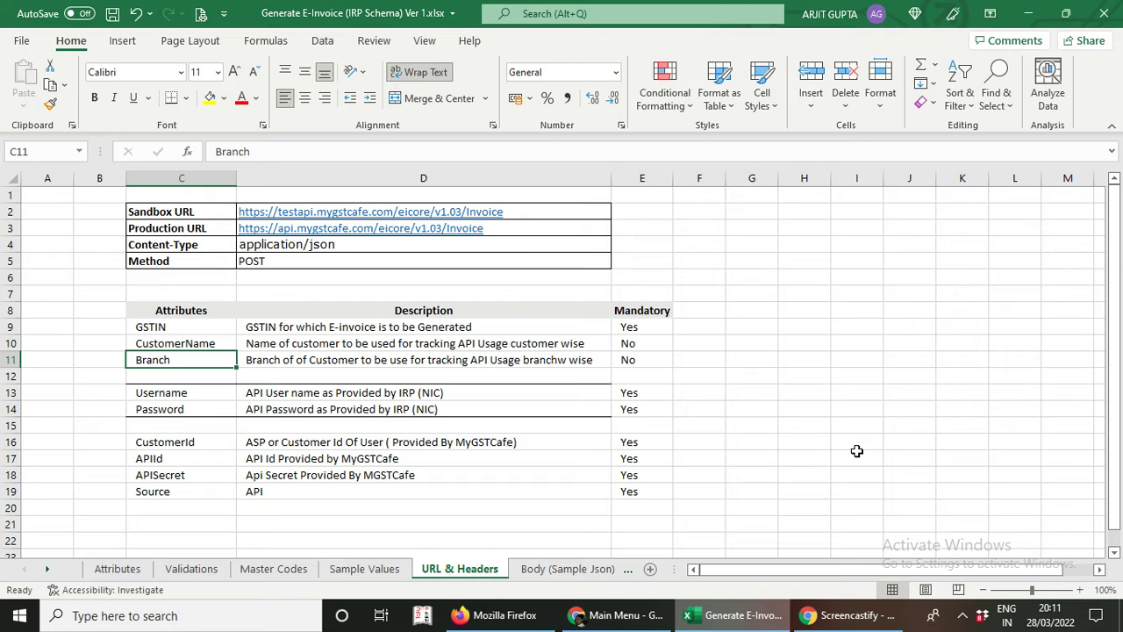
left_click(172, 327)
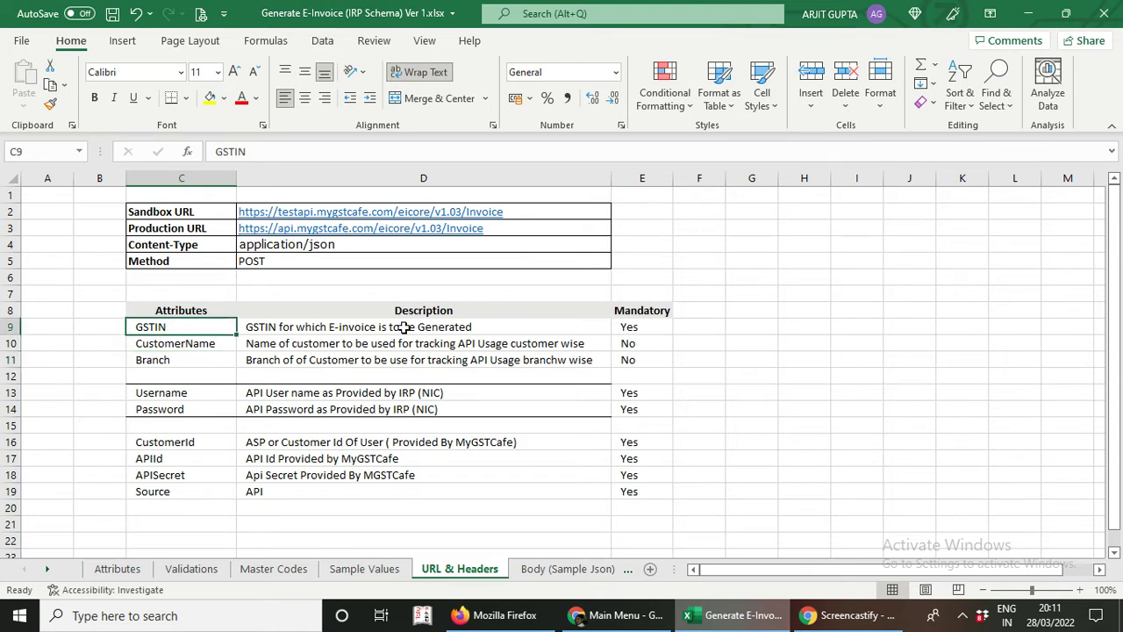
left_click(362, 327)
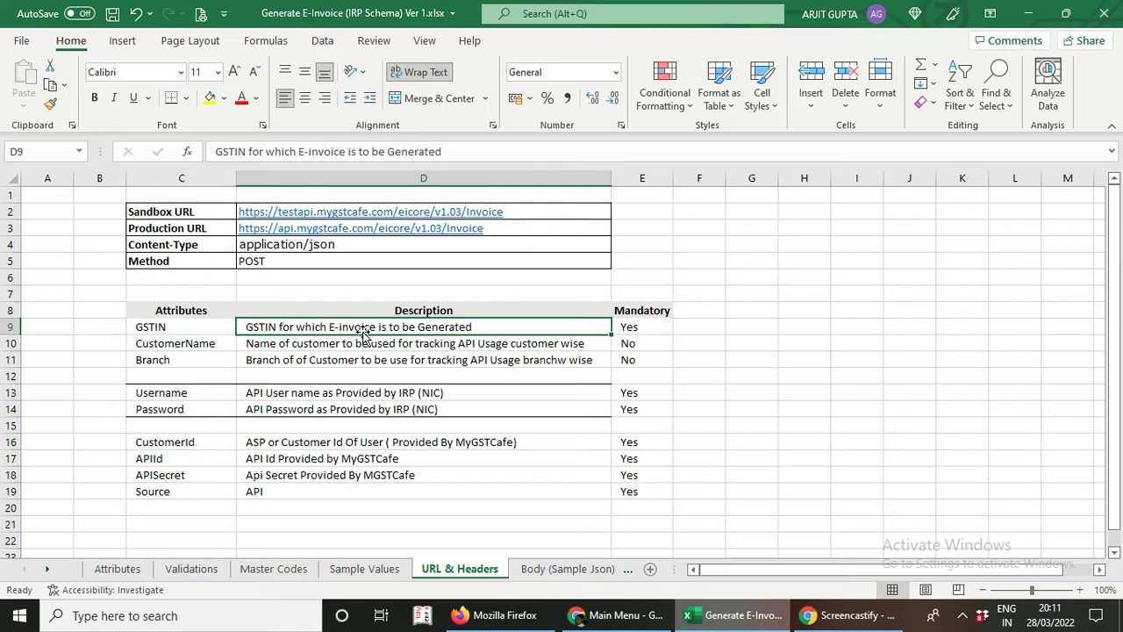
left_click(691, 330)
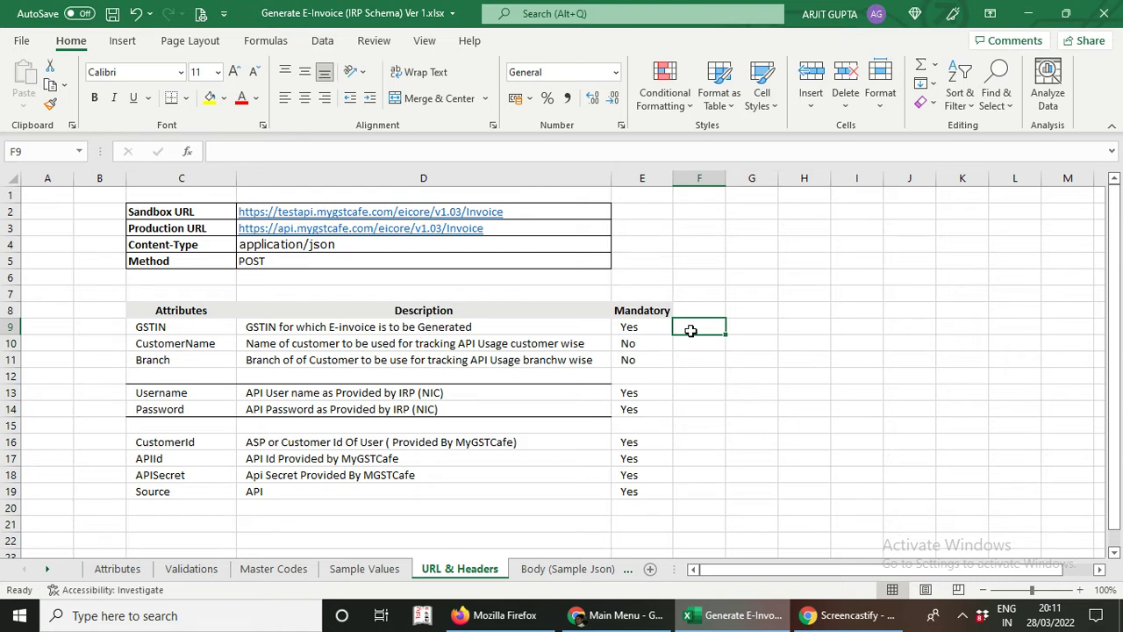
left_click(207, 341)
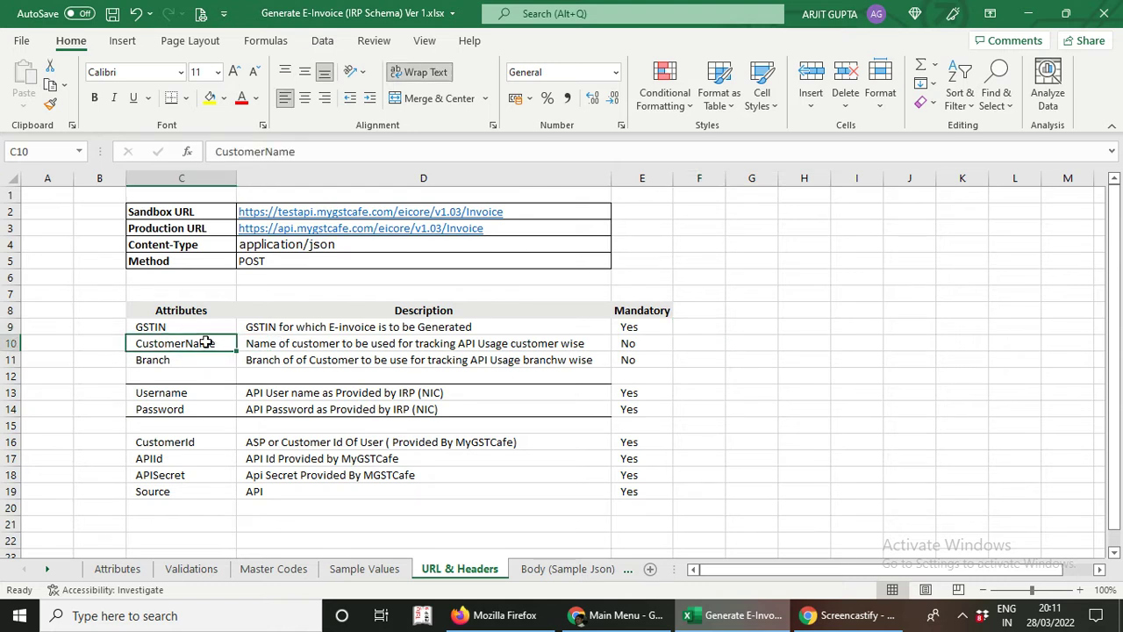
left_click(282, 344)
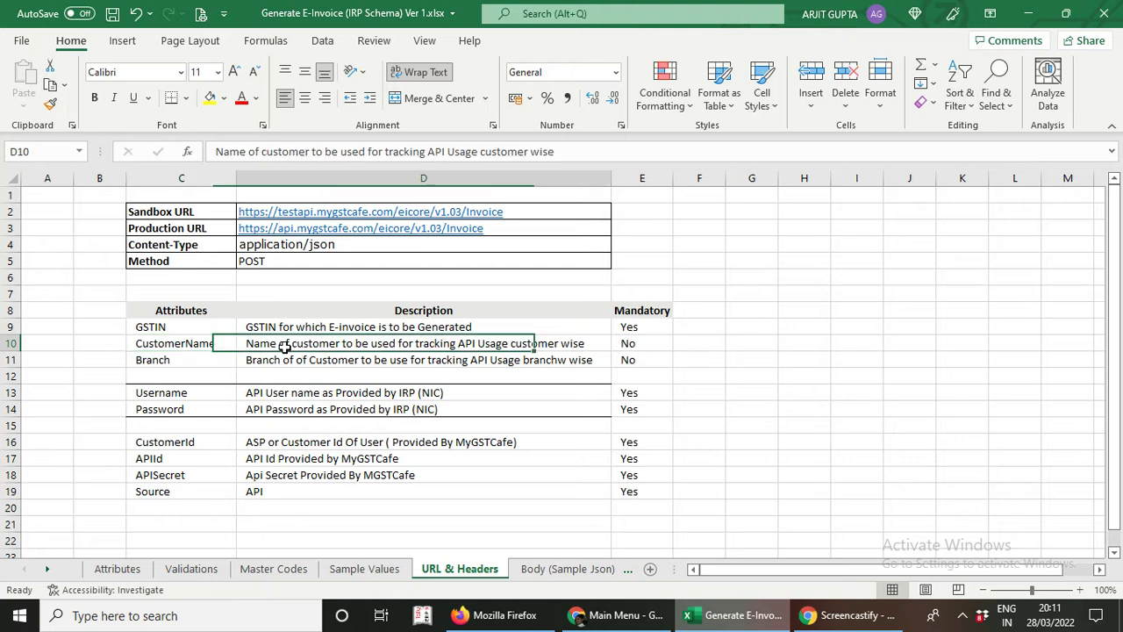
left_click(703, 344)
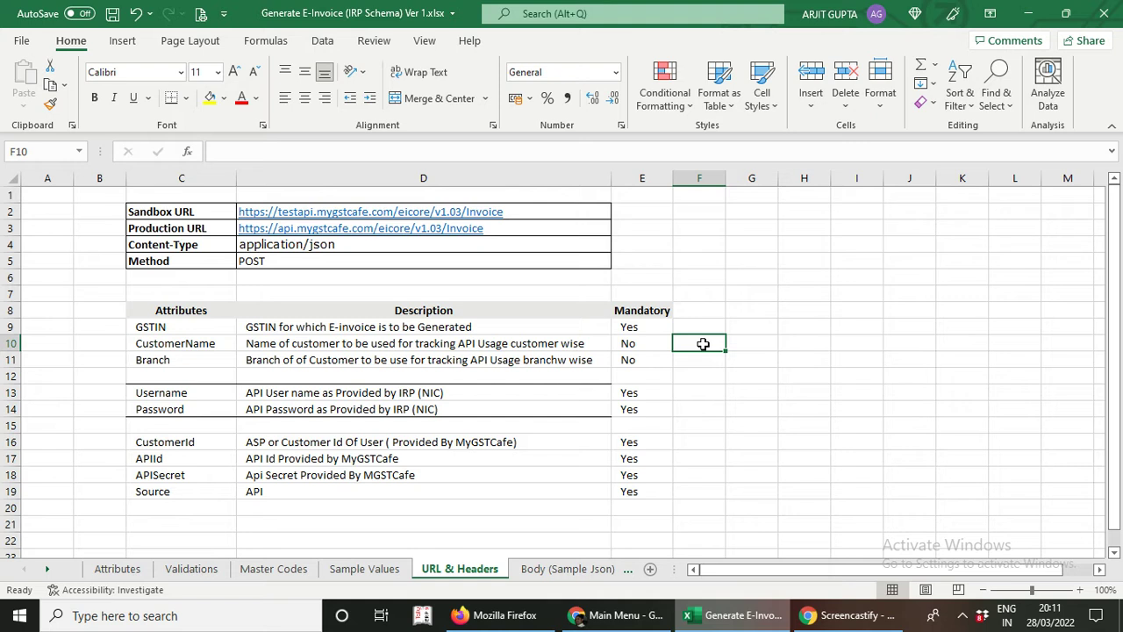
left_click(175, 360)
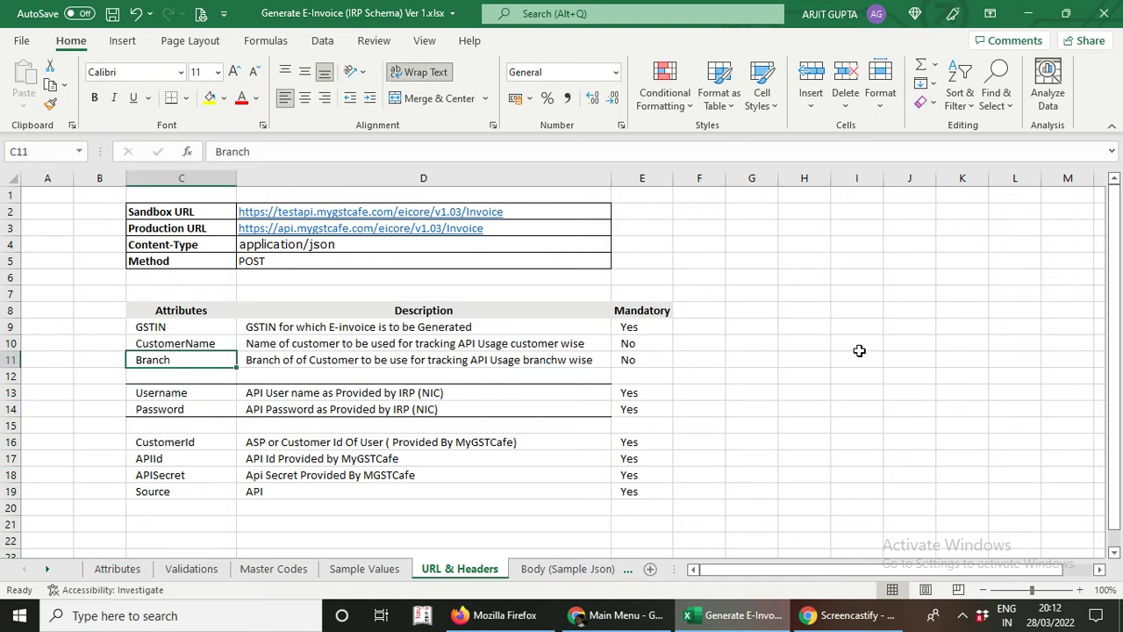
left_click(686, 362)
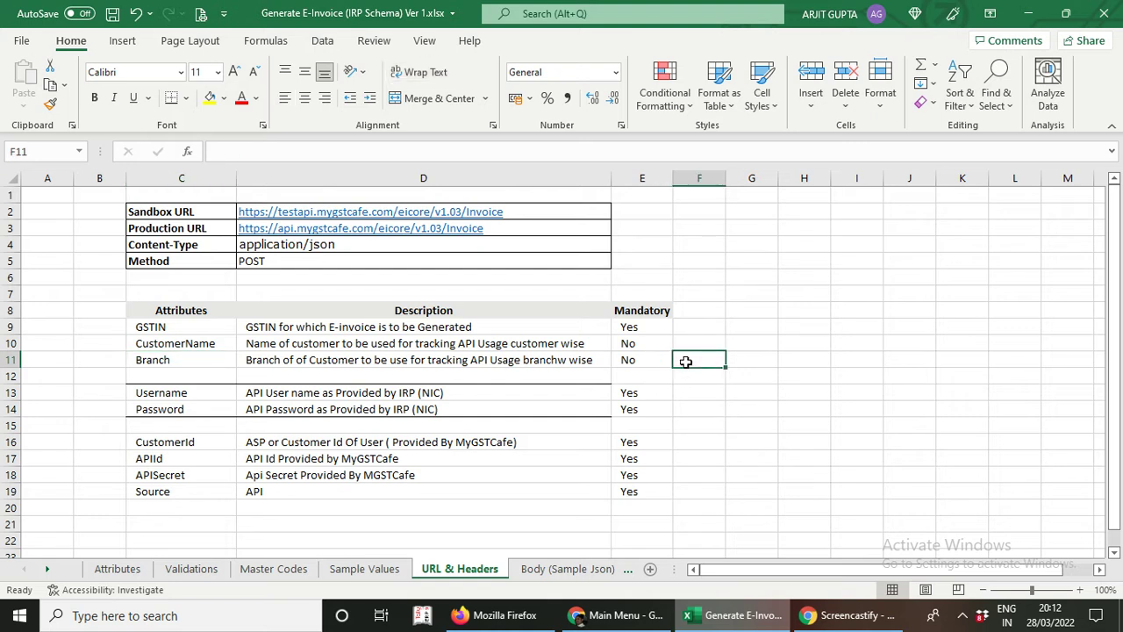
- Check the descriptions and mandatory flags of the GSTIN, CustomerName and Branch attributes
left_click(405, 327)
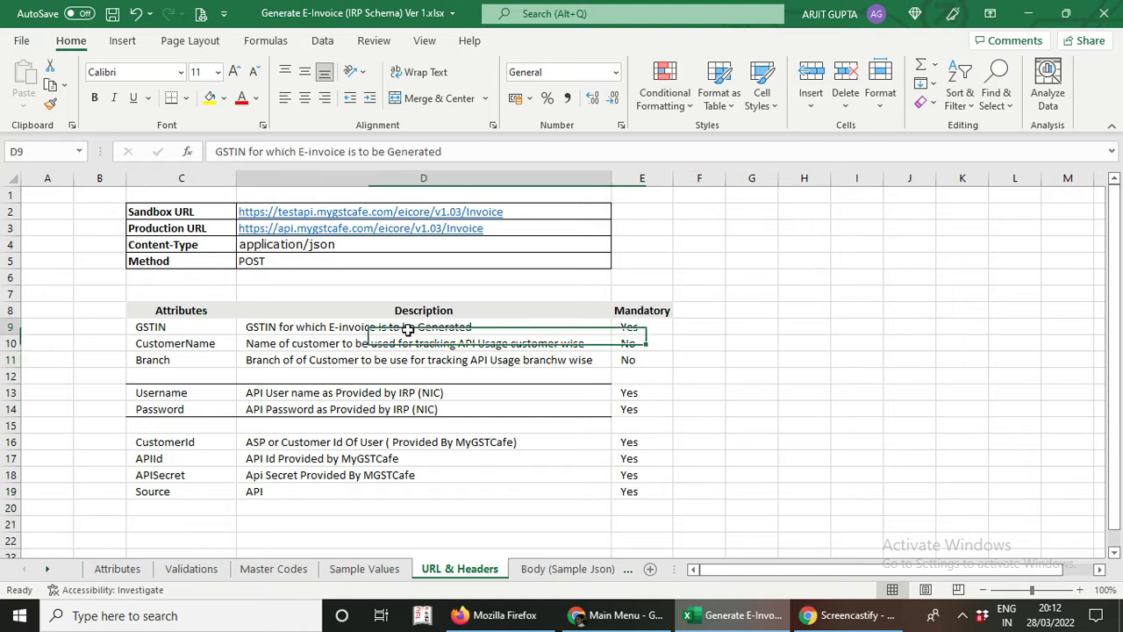
left_click(409, 344)
left_click(408, 359)
left_click(656, 310)
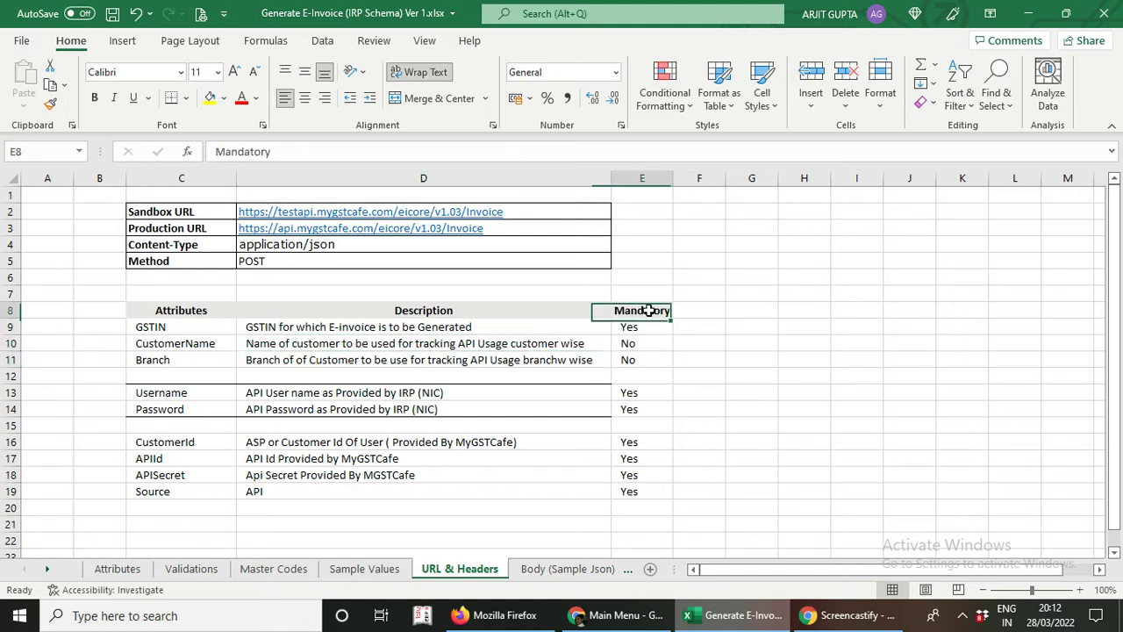
left_click(648, 332)
left_click(647, 359)
left_click(644, 343)
left_click(314, 328)
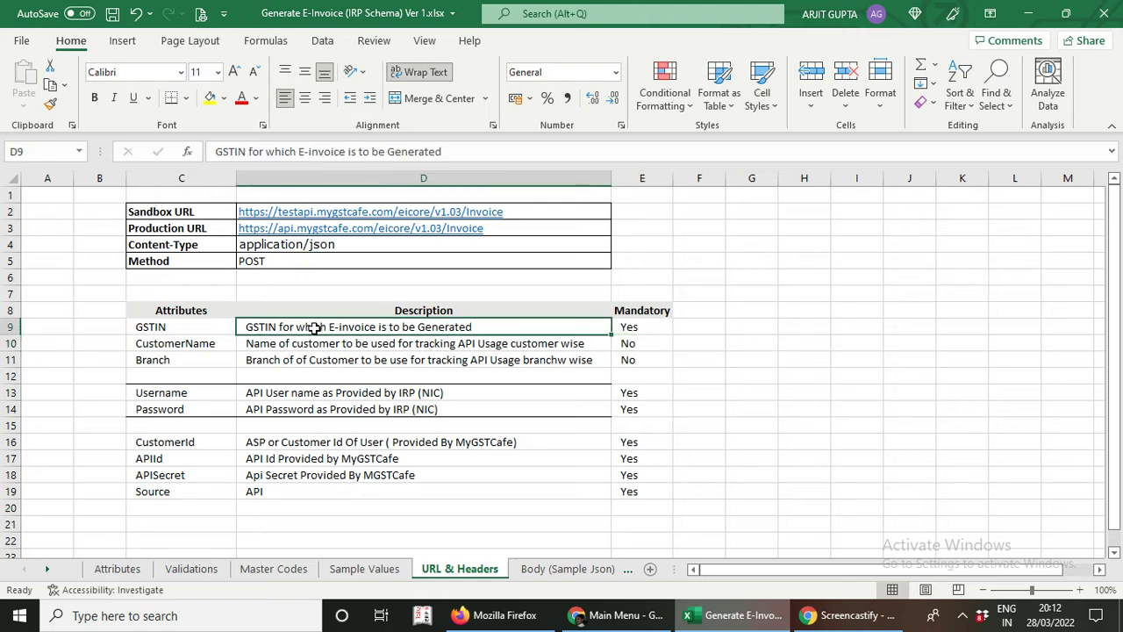
left_click(314, 345)
left_click(319, 363)
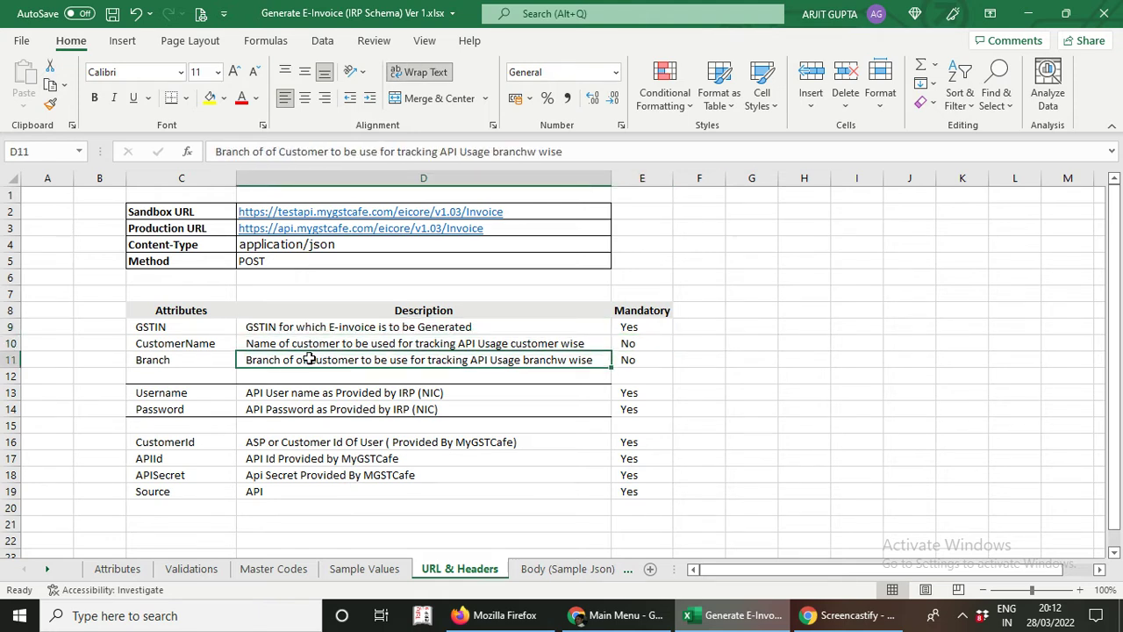
- Review the Username and Password attributes and their descriptions in rows 13 and 14
left_click(177, 395)
left_click(176, 410)
left_click(275, 396)
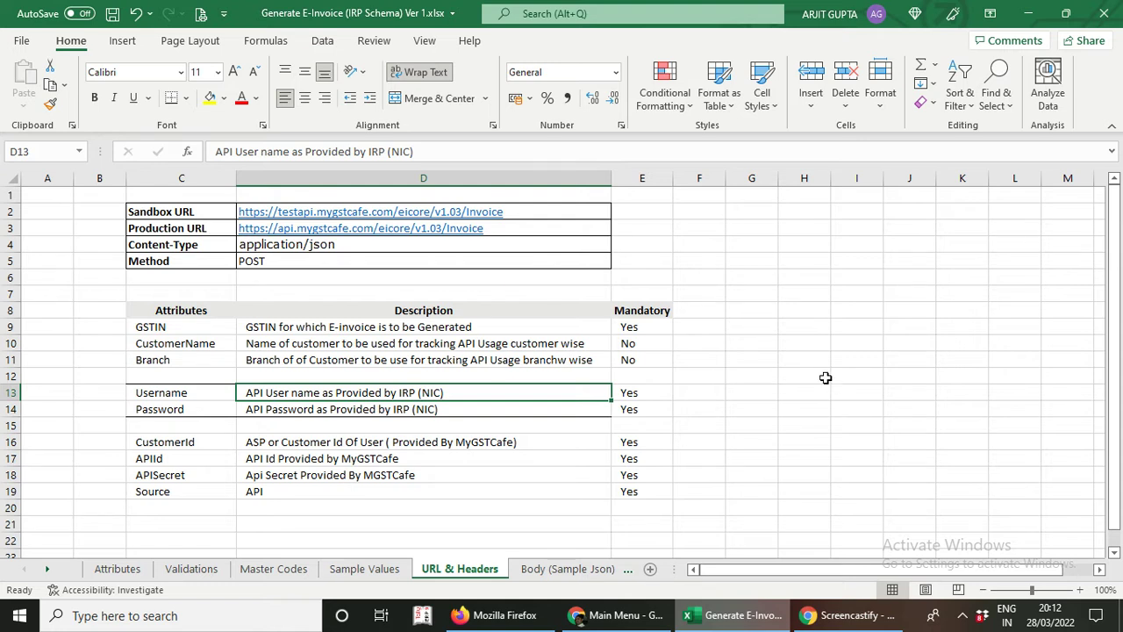
left_click(696, 396)
left_click(696, 409)
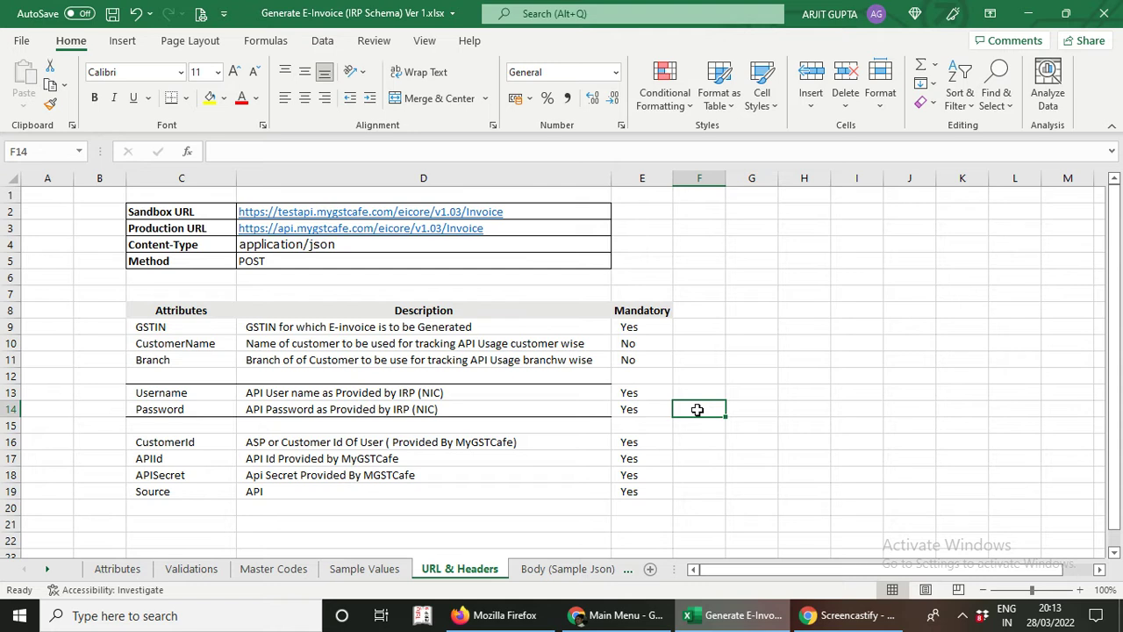
left_click(479, 396)
left_click(482, 405)
left_click(483, 394)
left_click(482, 408)
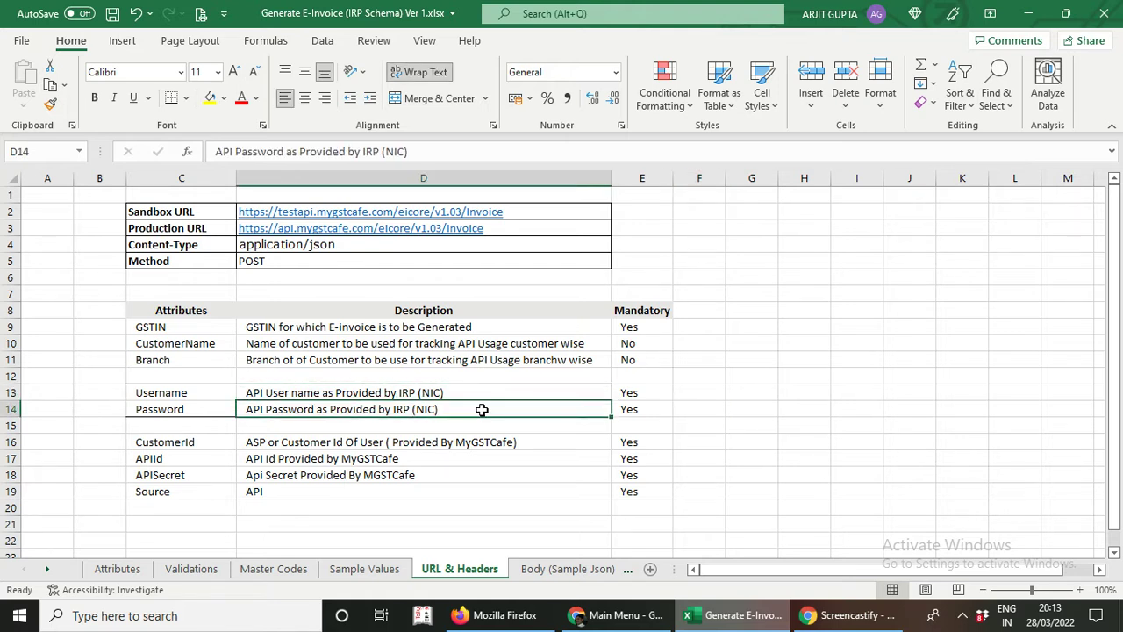
left_click(688, 394)
left_click(687, 412)
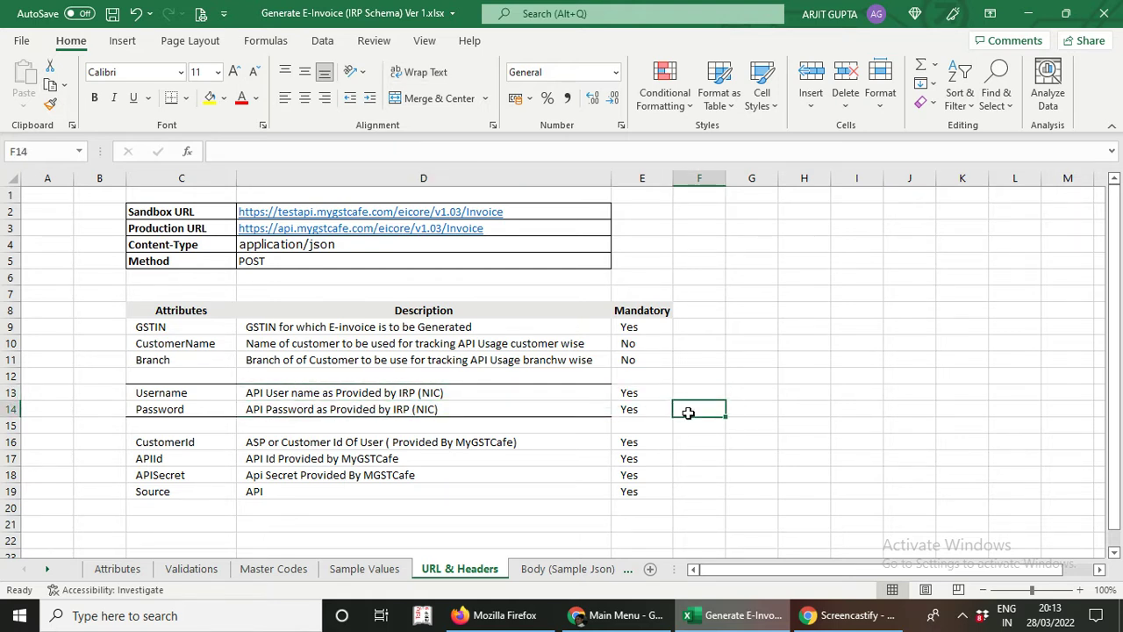
- Review the CustomerId, APIId, APISecret and Source attributes and their descriptions in rows 16 to 19
left_click(190, 444)
left_click(187, 466)
left_click(186, 475)
left_click_drag(325, 443, 329, 488)
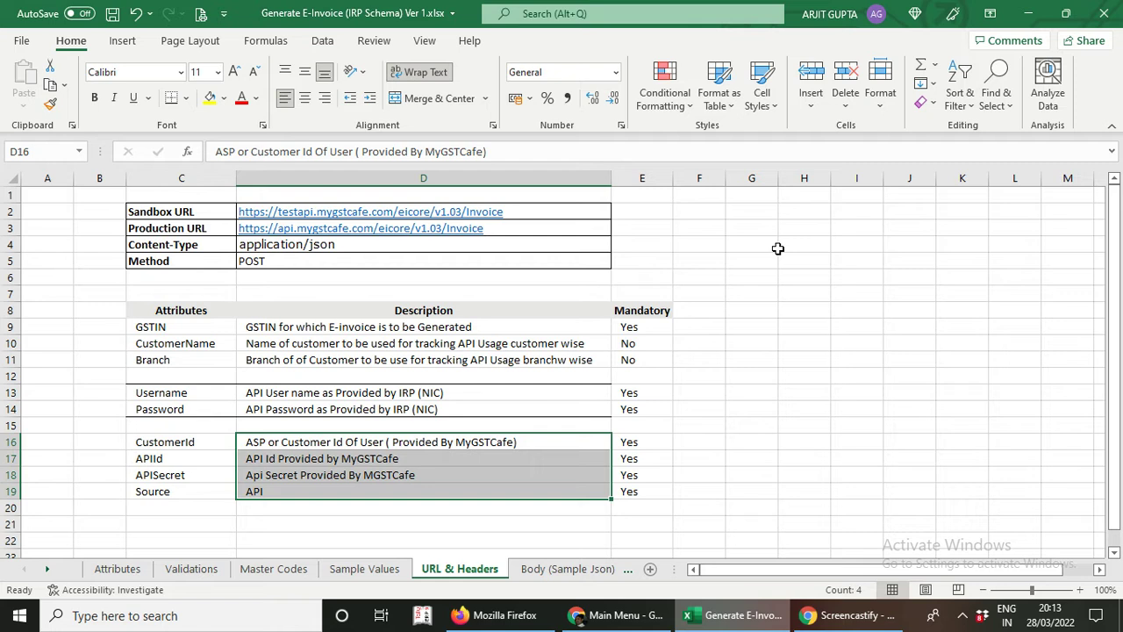
- Enter the heading "Sandbox Testing" in cell F7 and widen column F to fit it
left_click(705, 296)
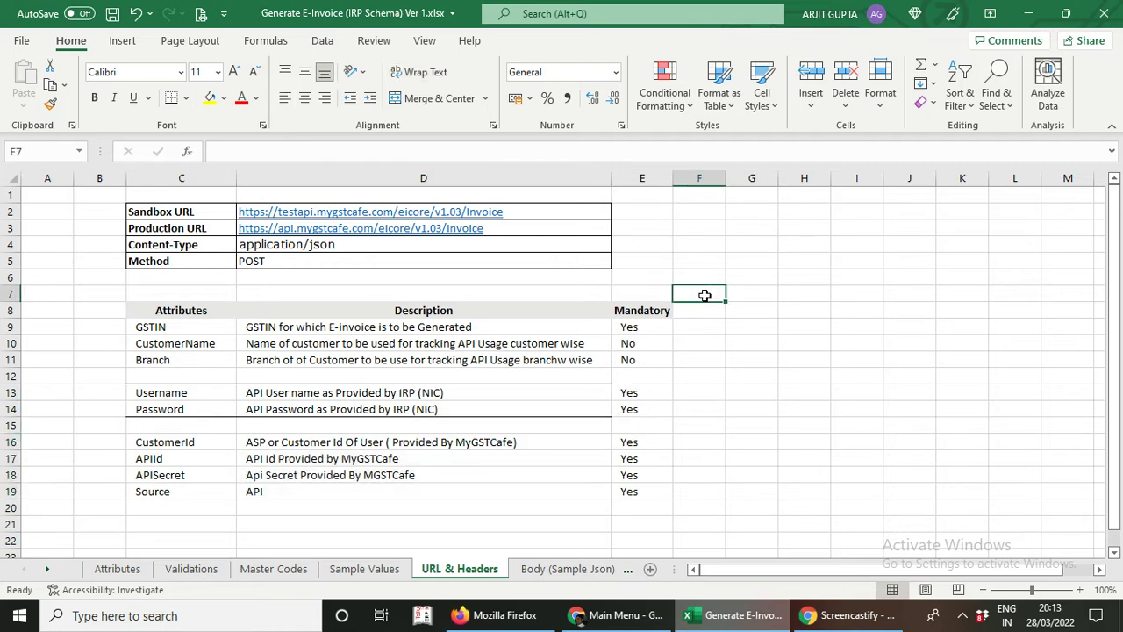
type("San")
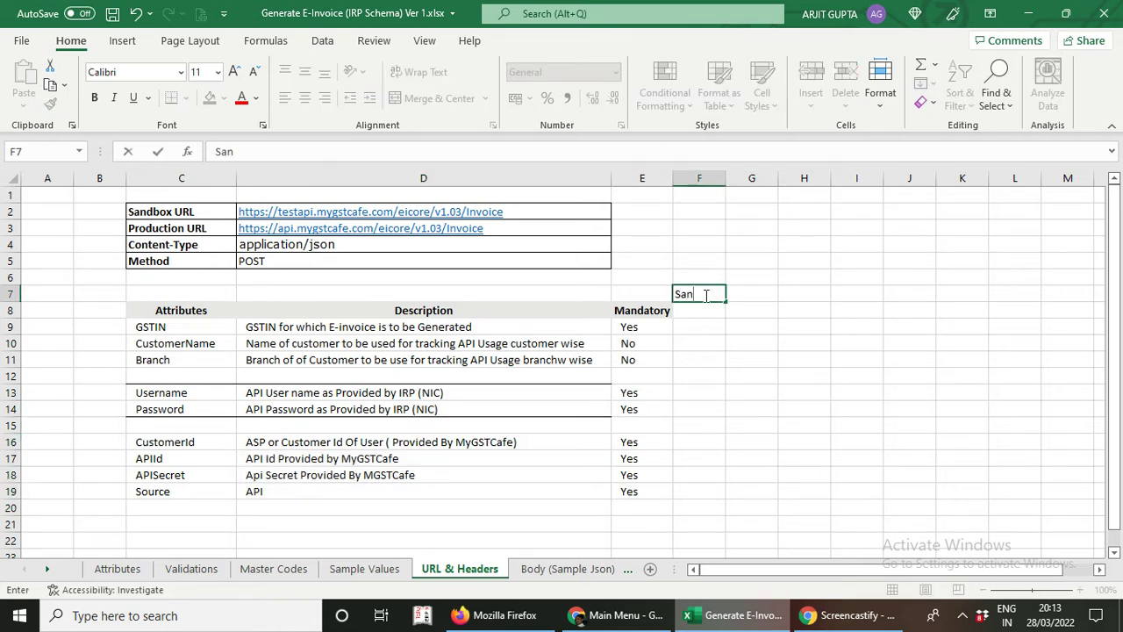
type("dbox Testibg")
key("Return")
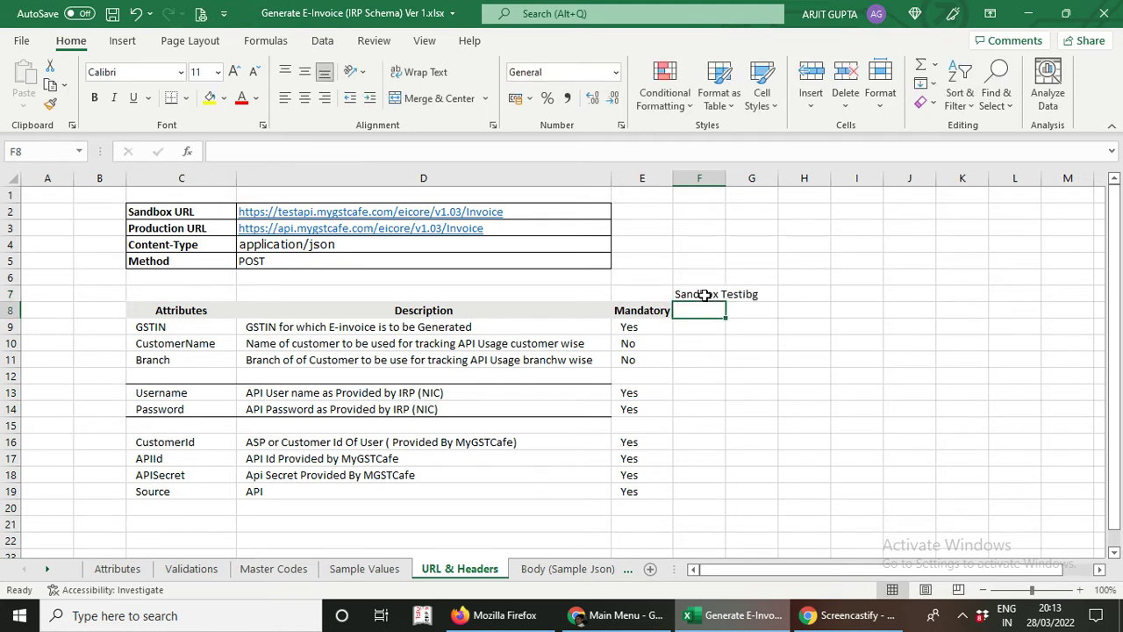
left_click(705, 296)
key("F2")
key("BackSpace")
key("BackSpace")
key("BackSpace")
type("ing")
key("Return")
left_click_drag(729, 177, 780, 178)
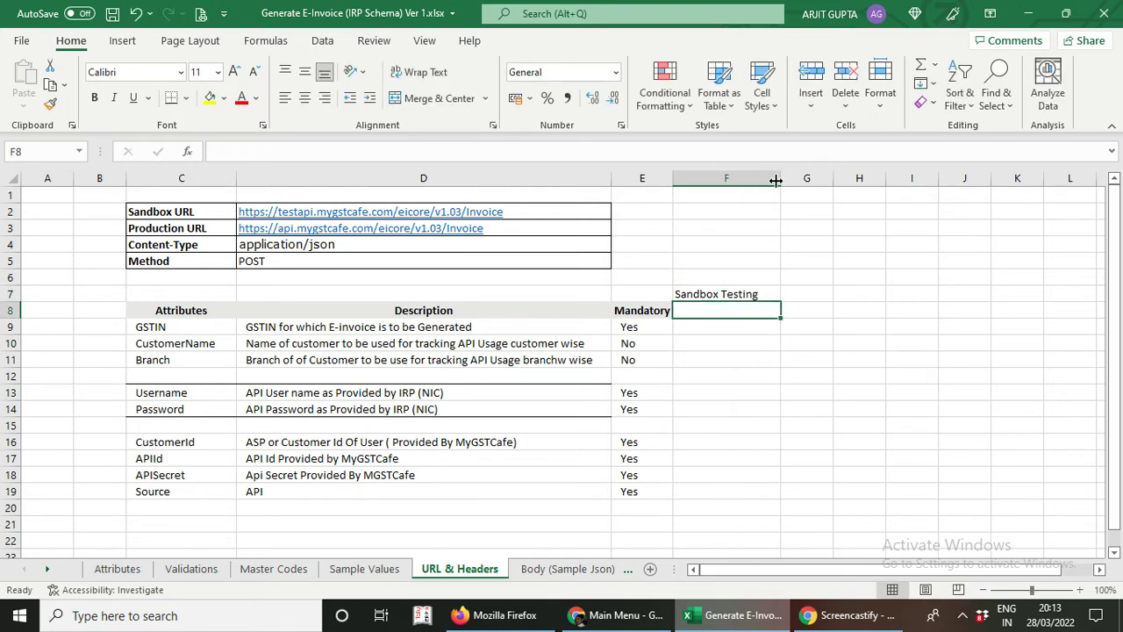
- Label cell C21 "URL" and copy the sandbox URL from D2 into F21
left_click(191, 526)
type("URL")
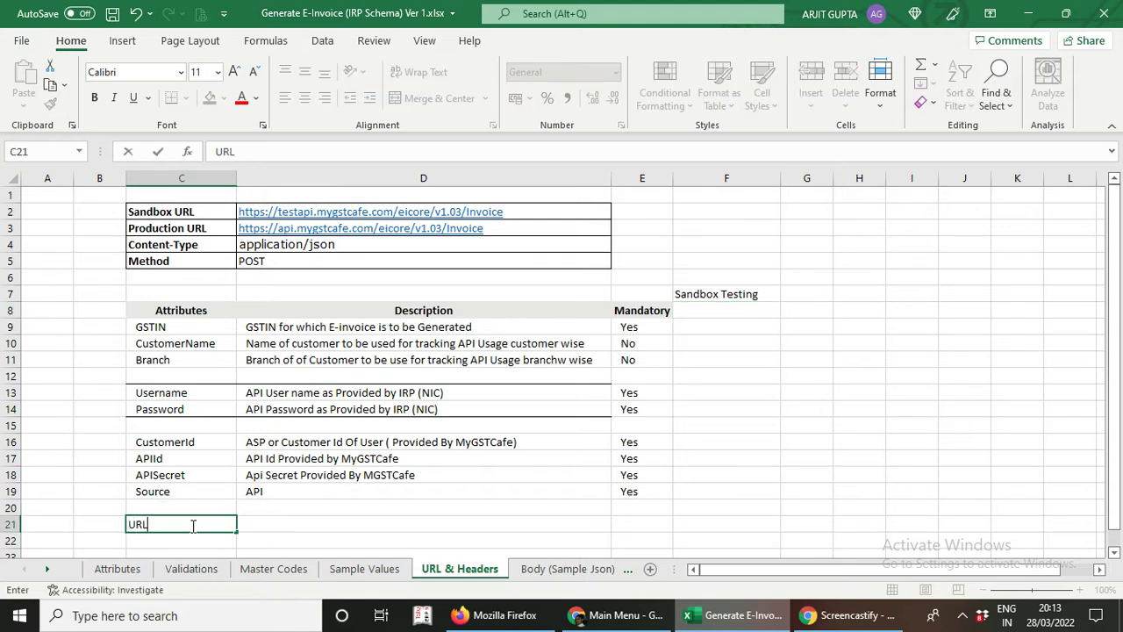
key("Return")
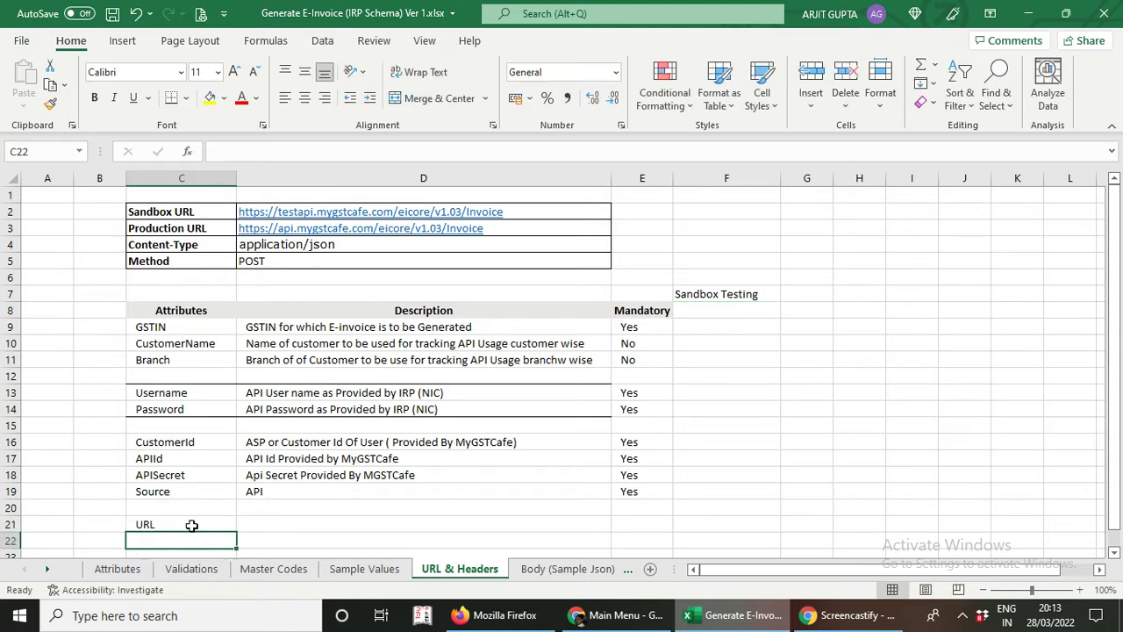
left_click(732, 294)
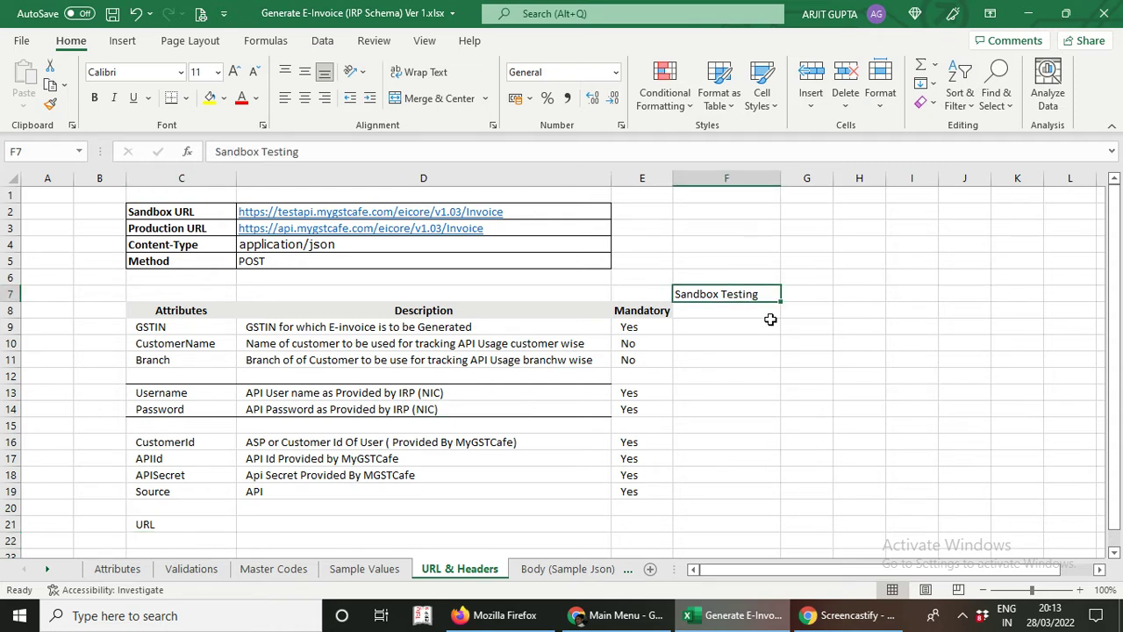
left_click(224, 519)
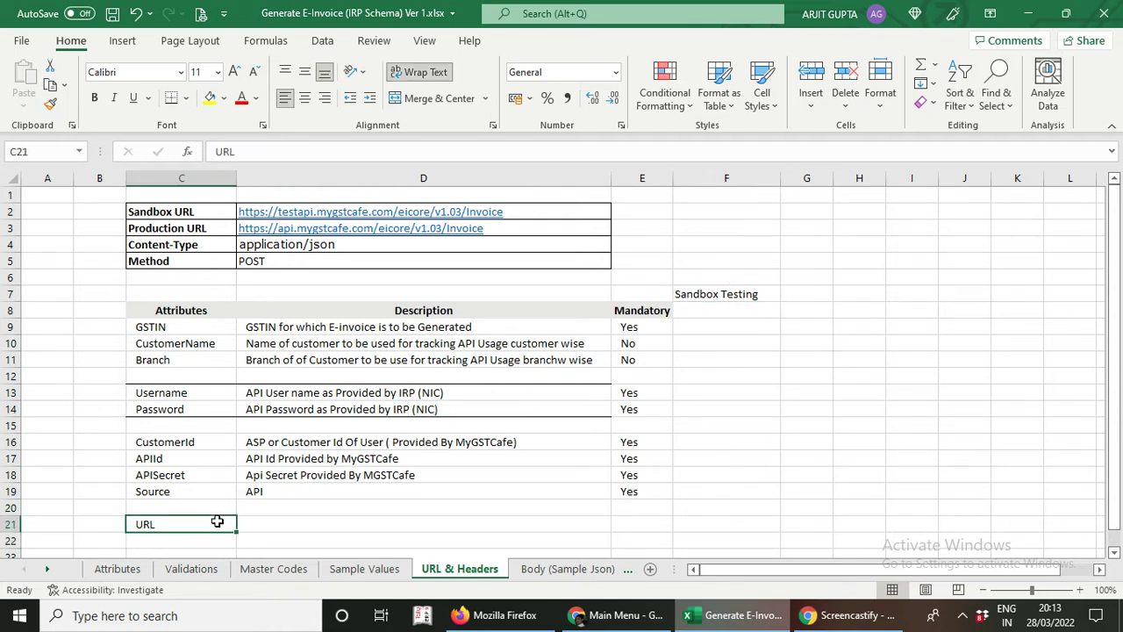
left_click(548, 212)
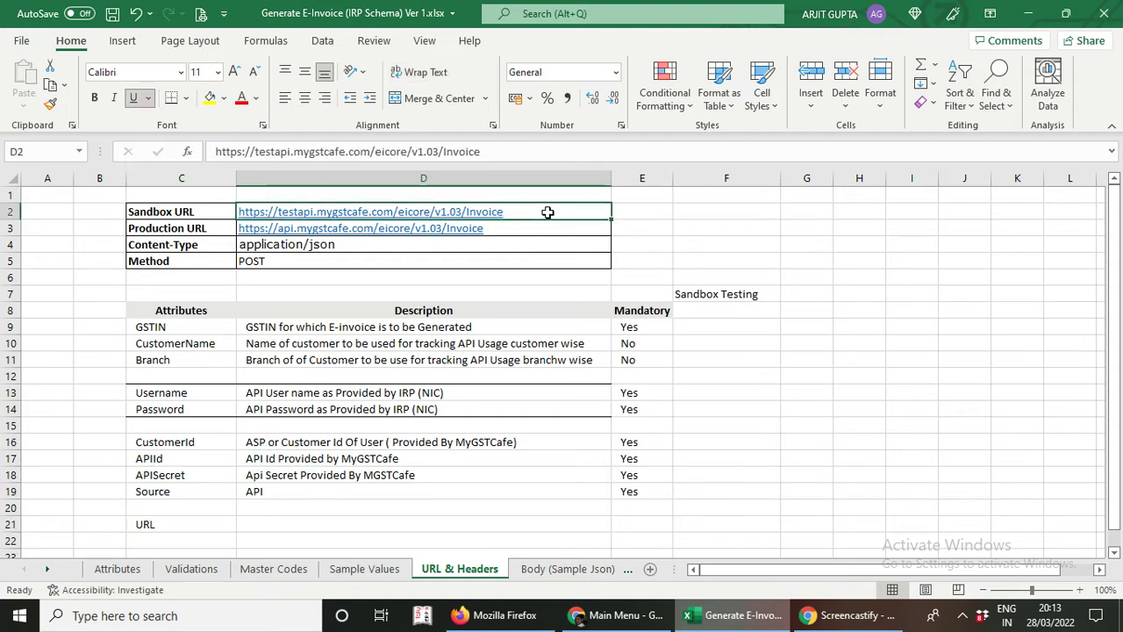
key("ctrl+c")
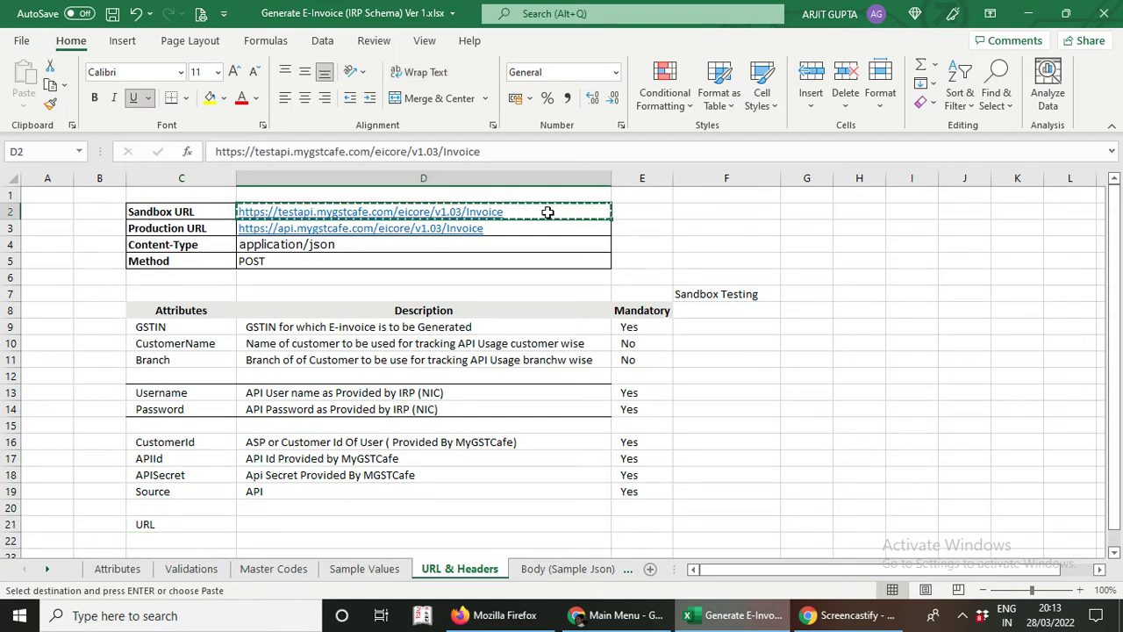
left_click(715, 525)
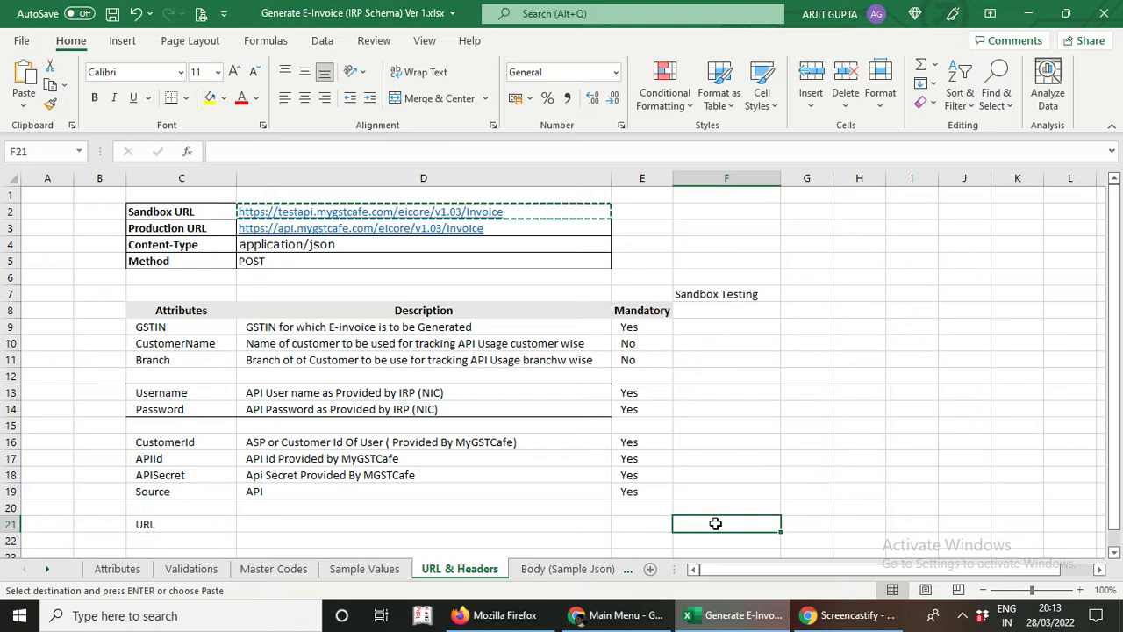
key("ctrl+v")
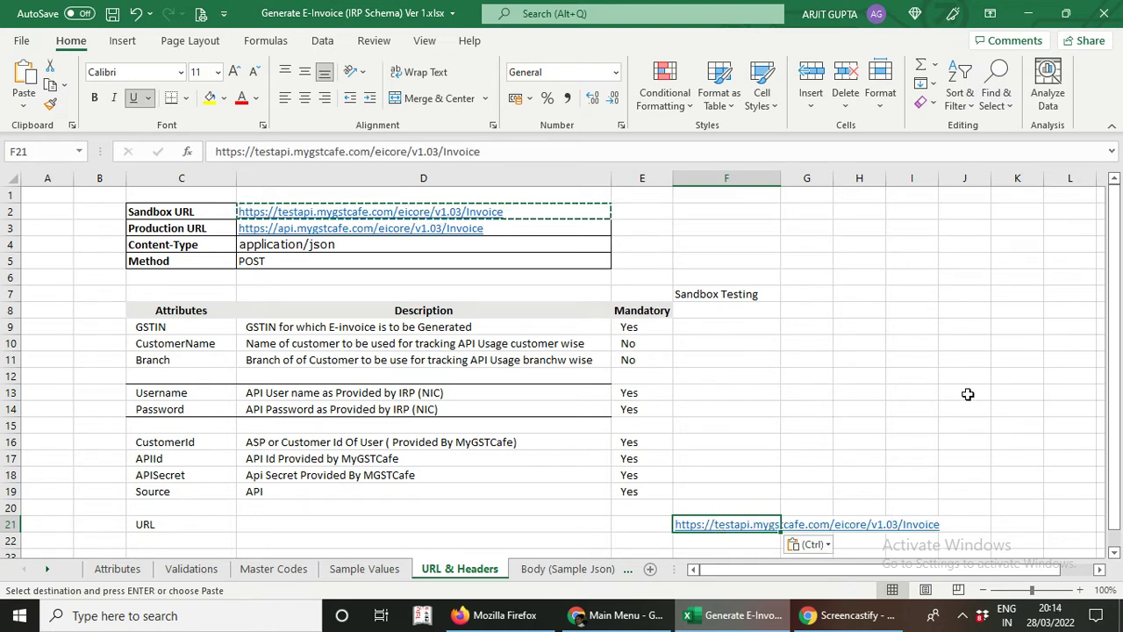
- Review the sandbox ID, Password and GSTIN entries on the Sample Values sheet
left_click(715, 335)
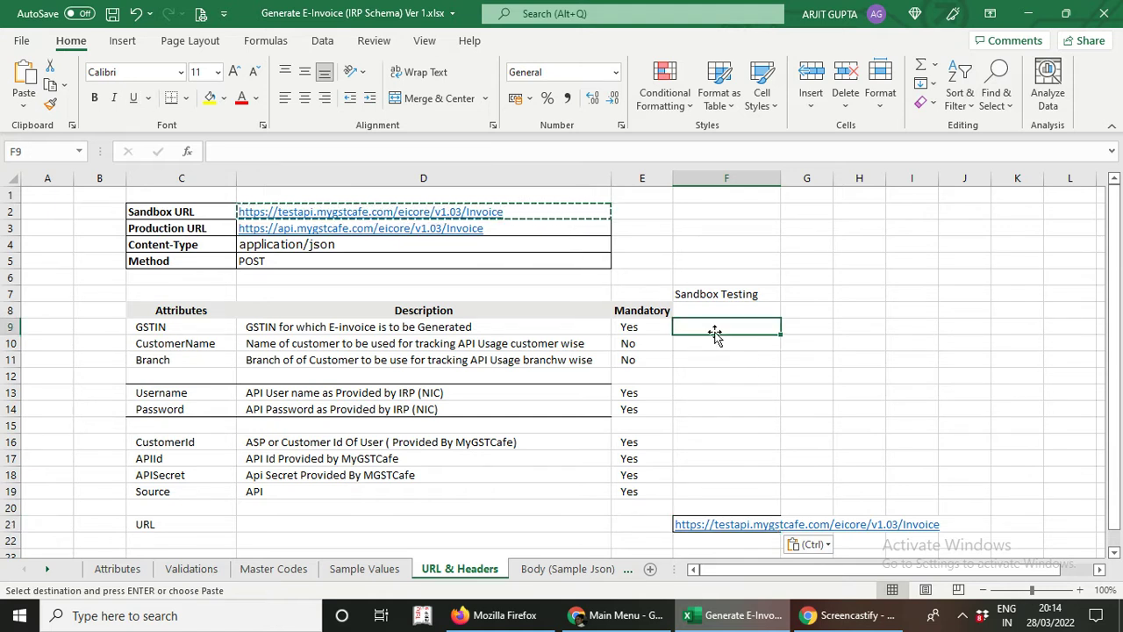
left_click(356, 570)
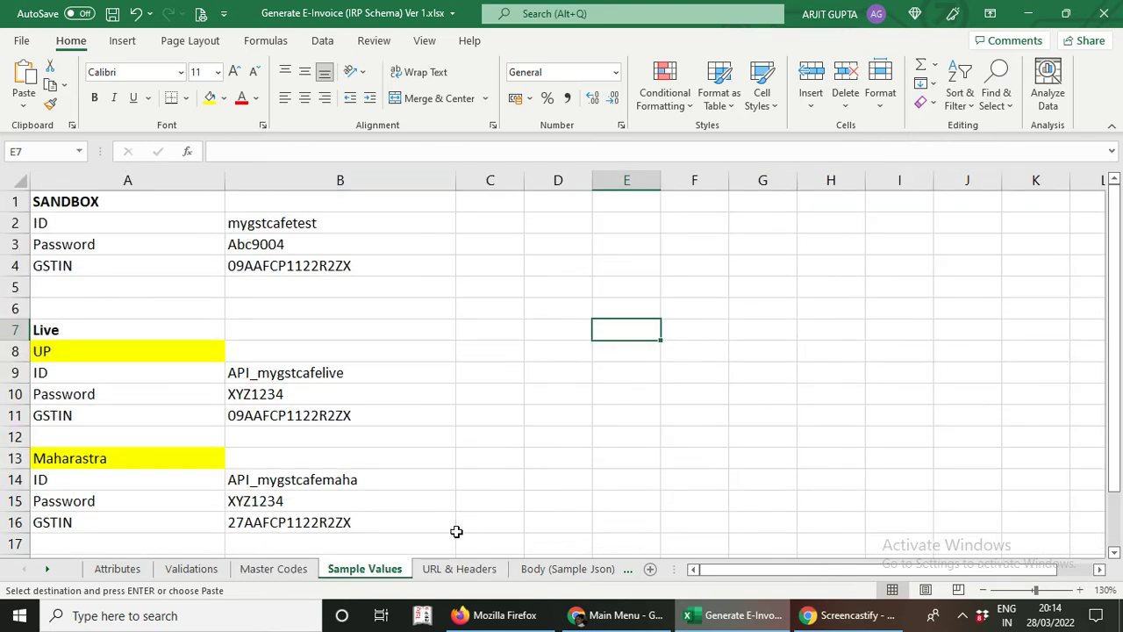
left_click(458, 570)
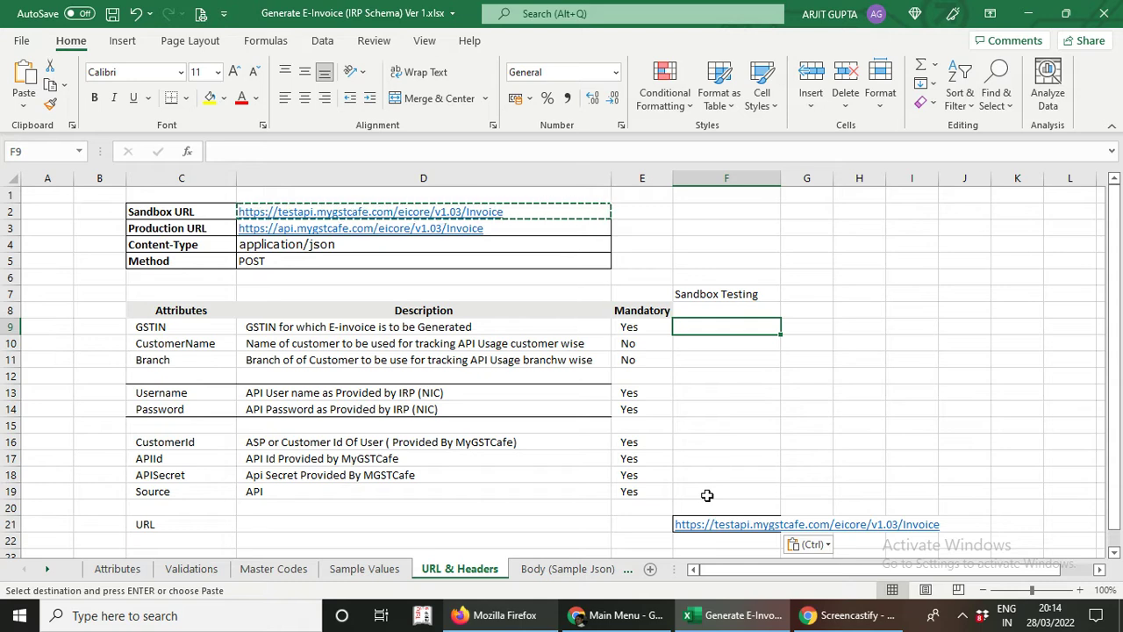
left_click(383, 570)
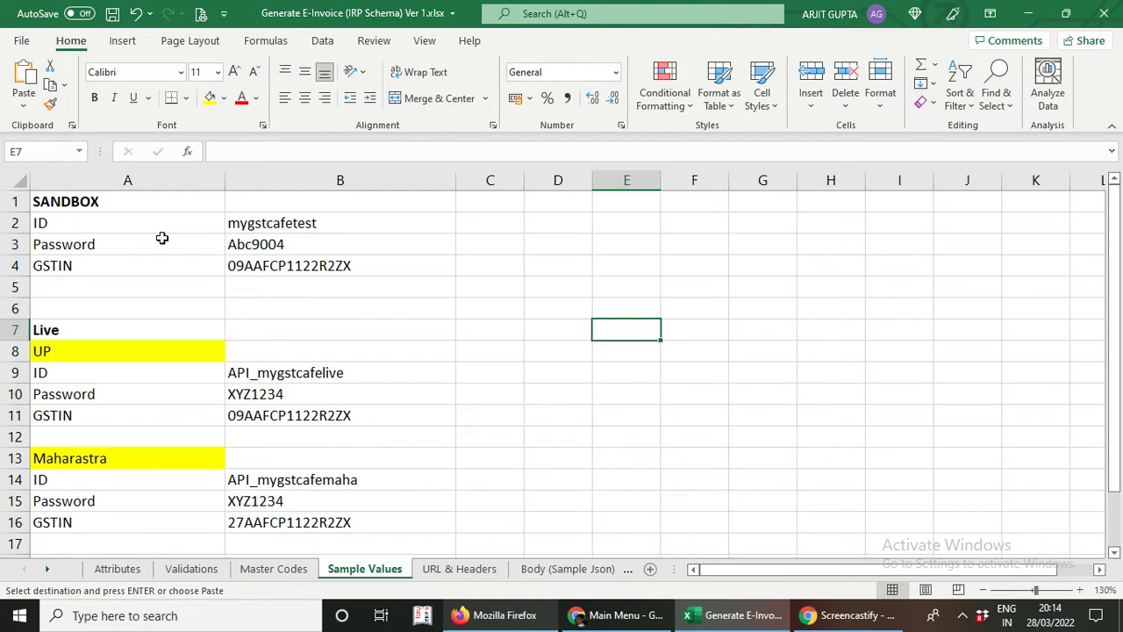
left_click(88, 227)
left_click(81, 246)
left_click(79, 270)
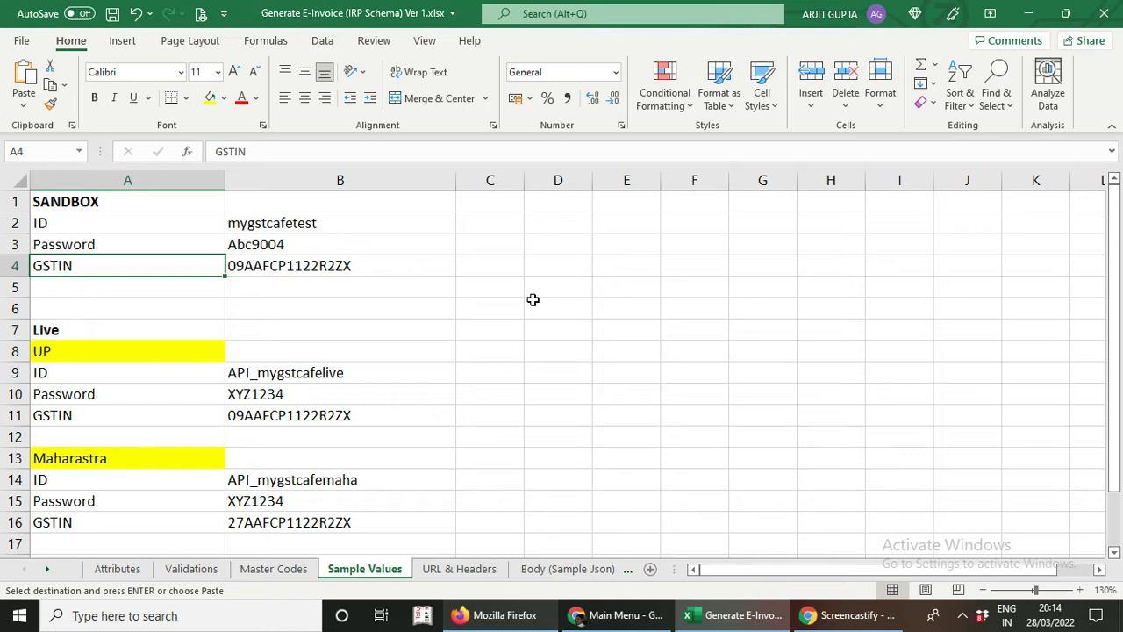
- Copy the sandbox GSTIN from B4 of the Sample Values sheet into F9 of the URL & Headers sheet
left_click(373, 272)
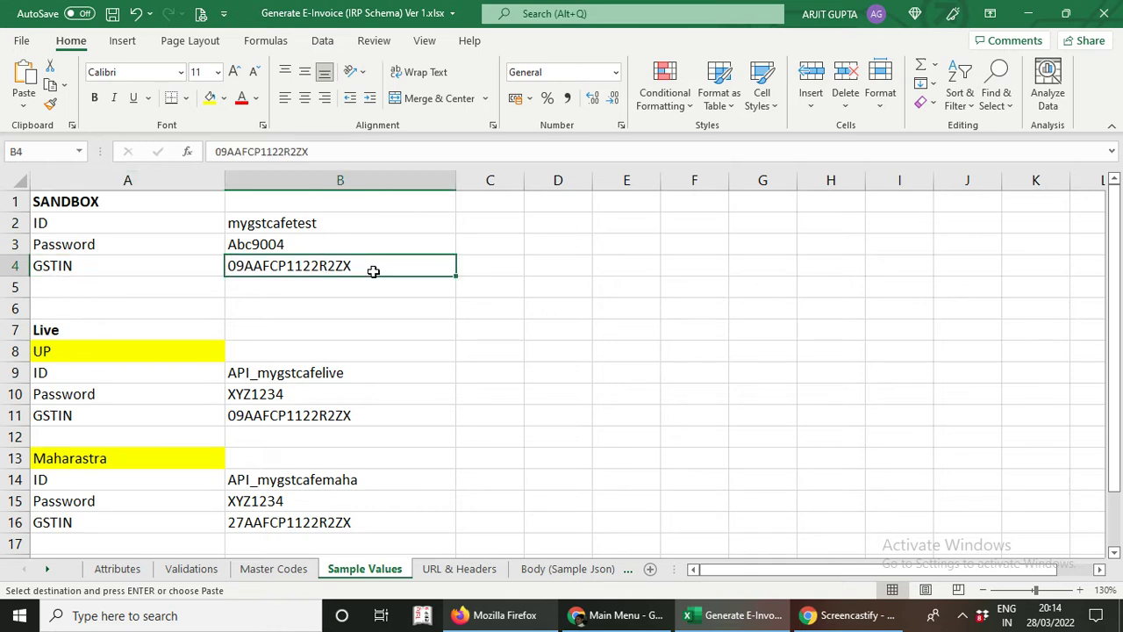
key("ctrl+c")
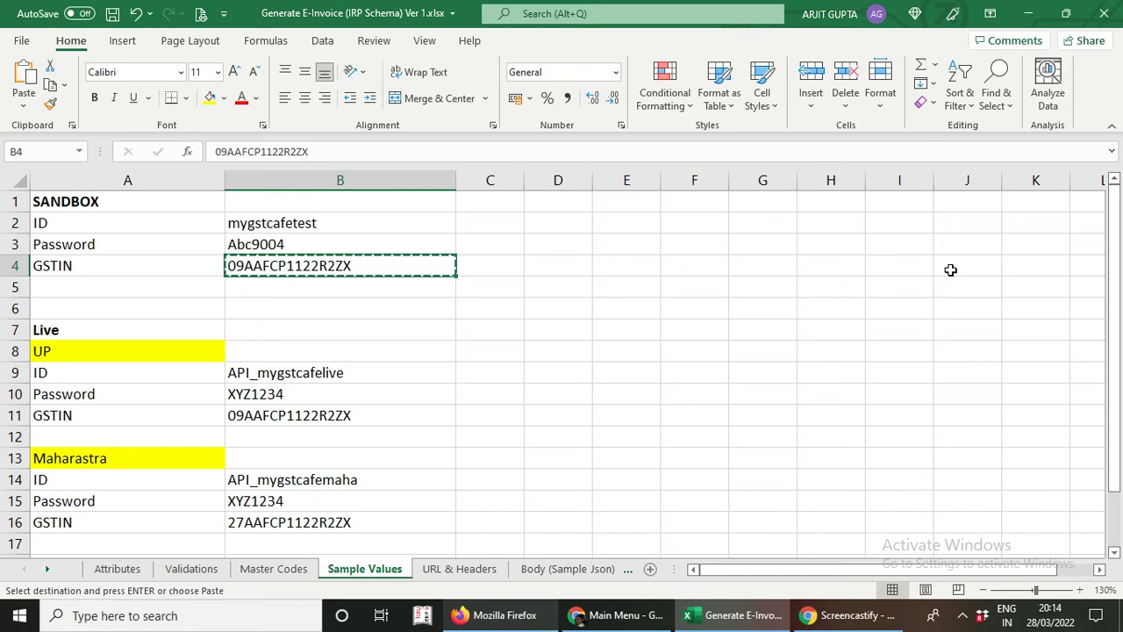
left_click(454, 571)
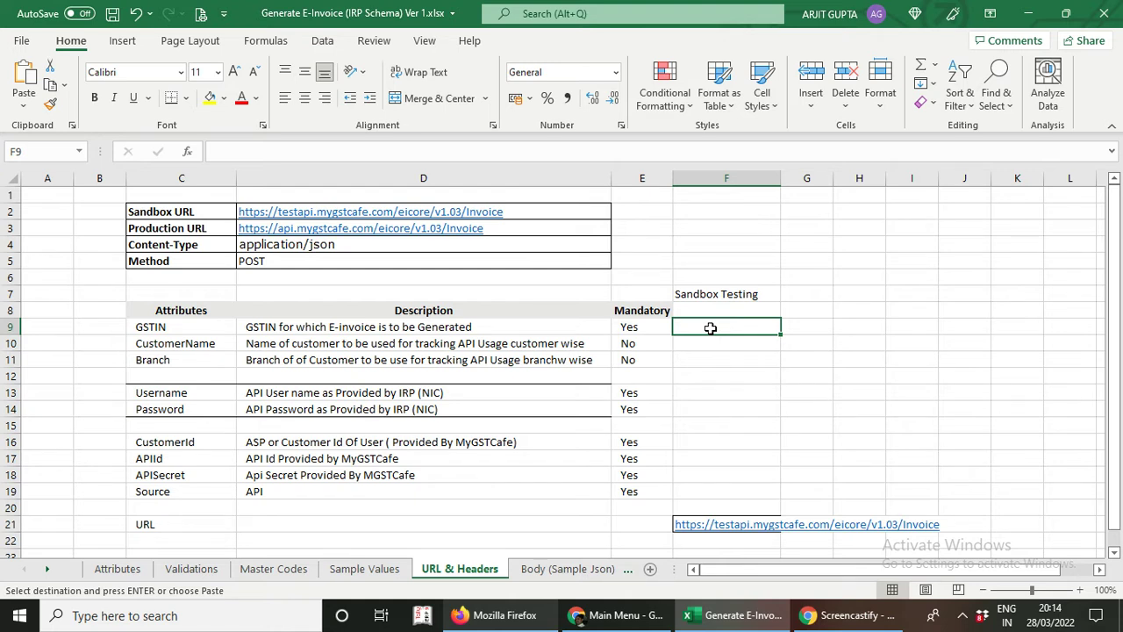
double_click(711, 327)
key("Escape")
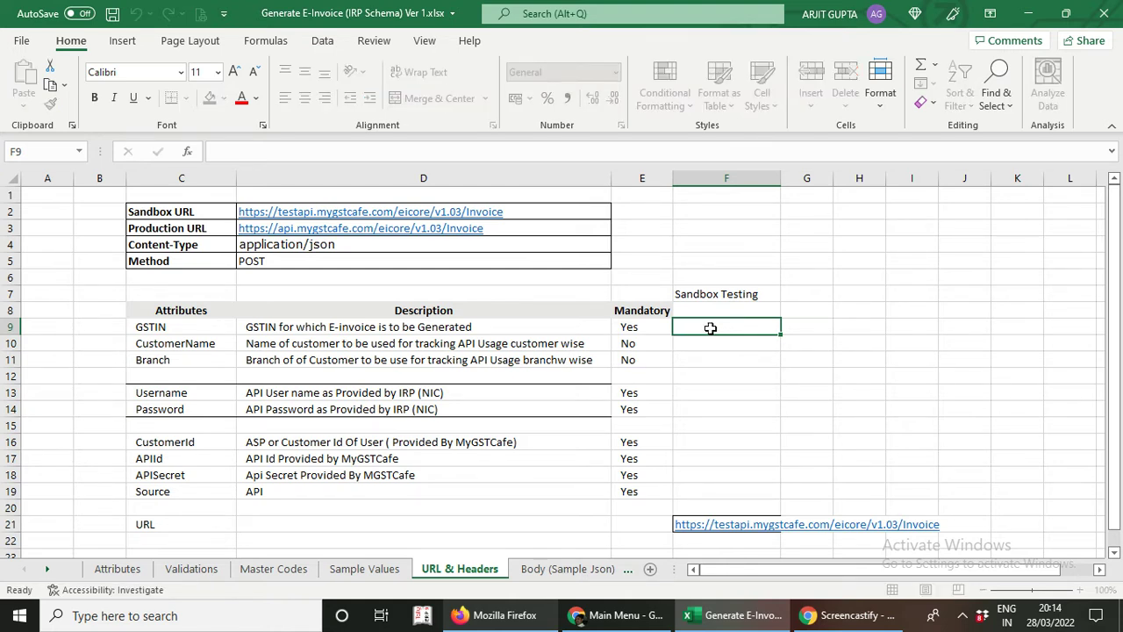
left_click(364, 568)
key("ctrl+c")
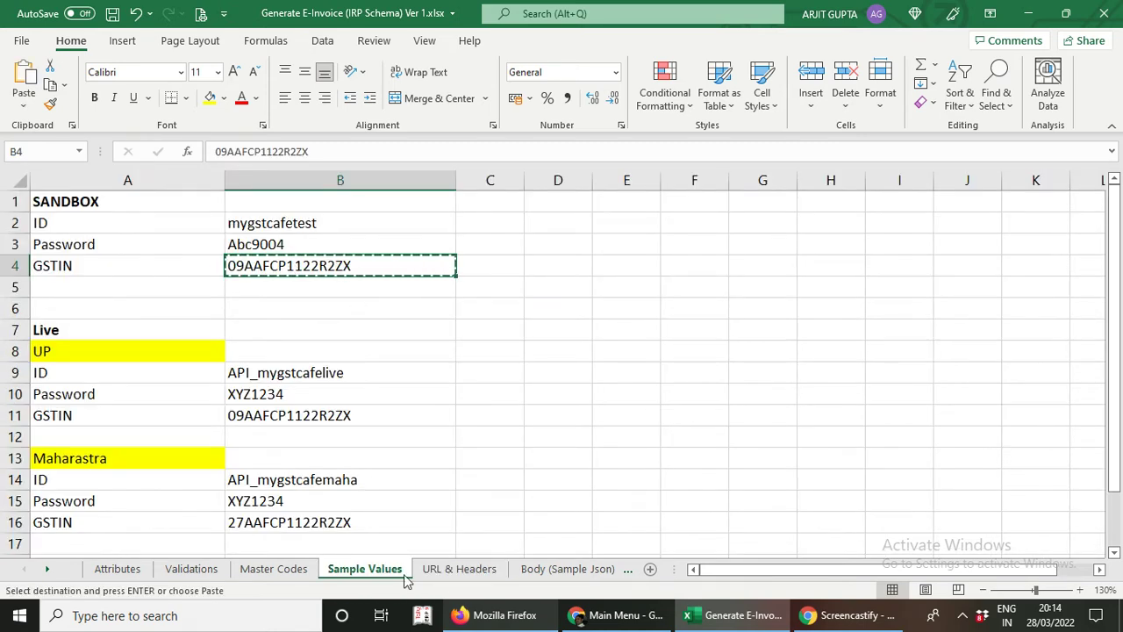
left_click(452, 570)
key("ctrl+v")
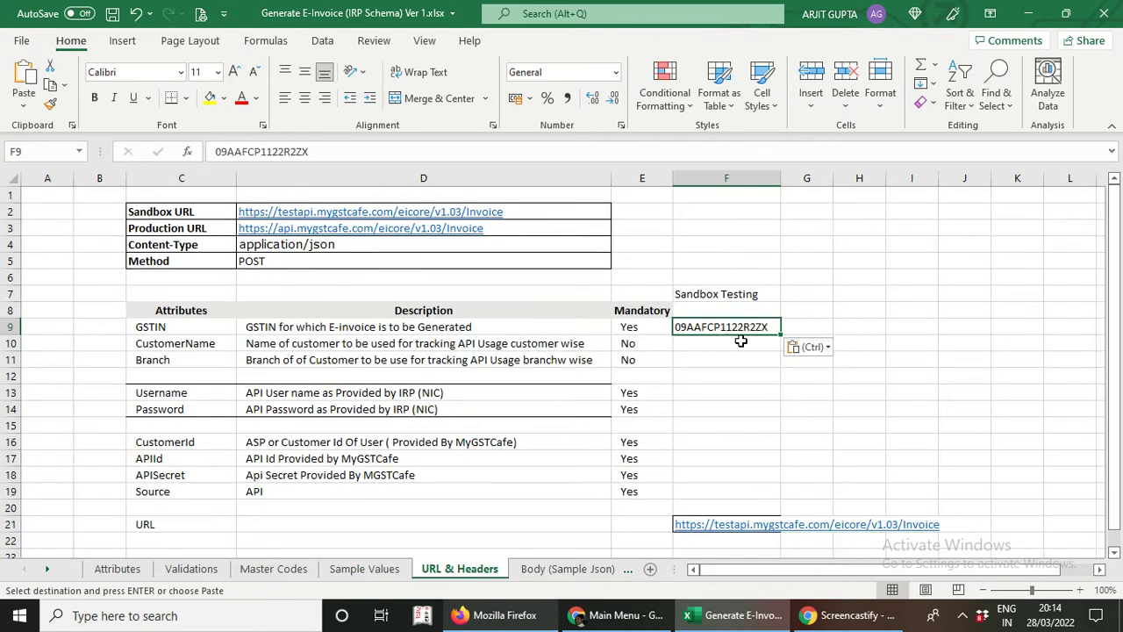
- Enter "ABC Pvt. Ltd." as the sandbox CustomerName in F10 and "Delhi" as the Branch in F11
left_click(692, 351)
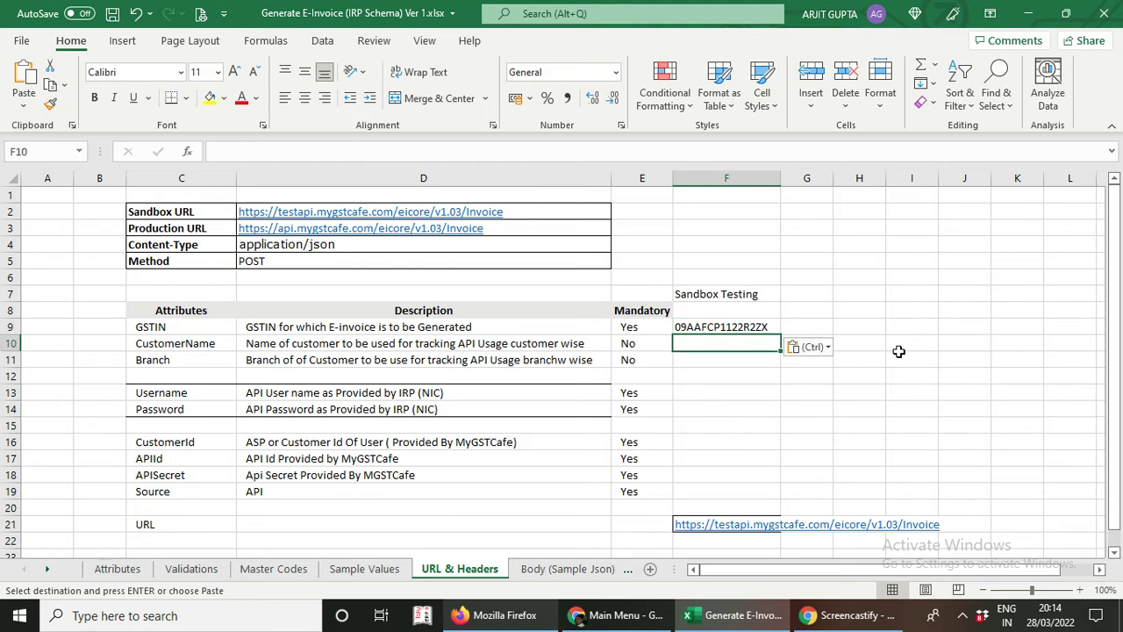
type("ABC Pvt. Ltd.")
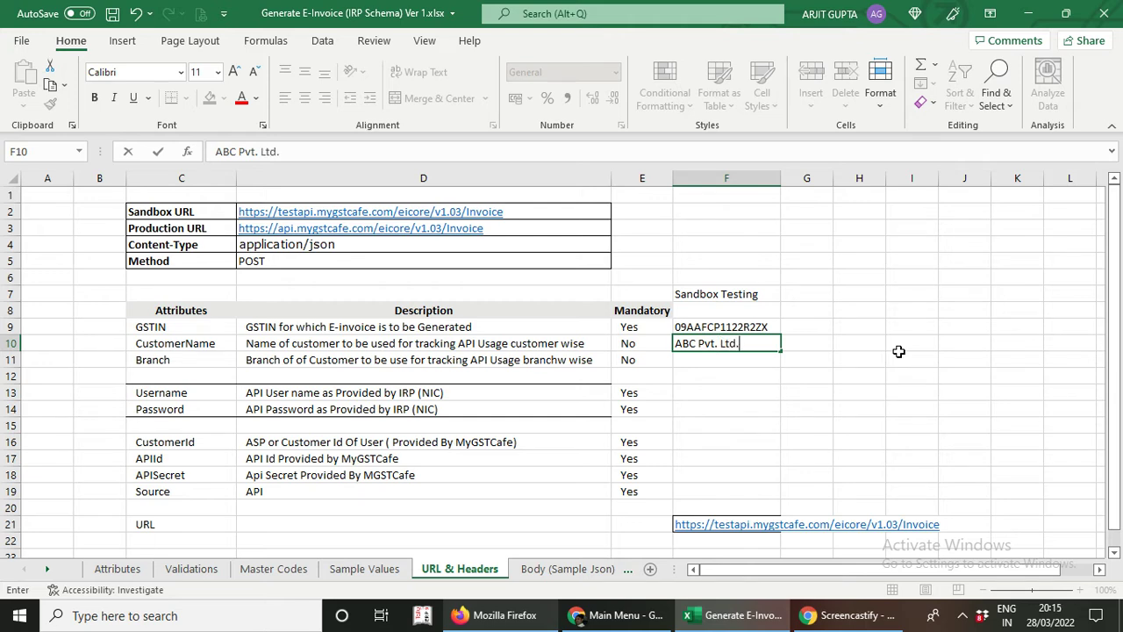
key("Return")
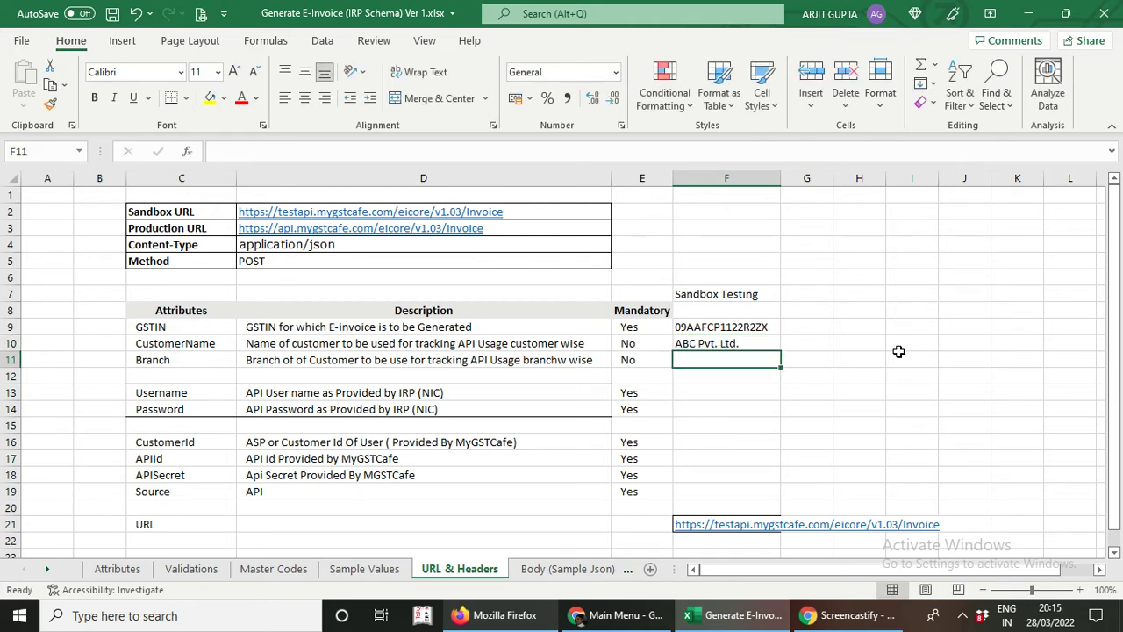
type("Delhi")
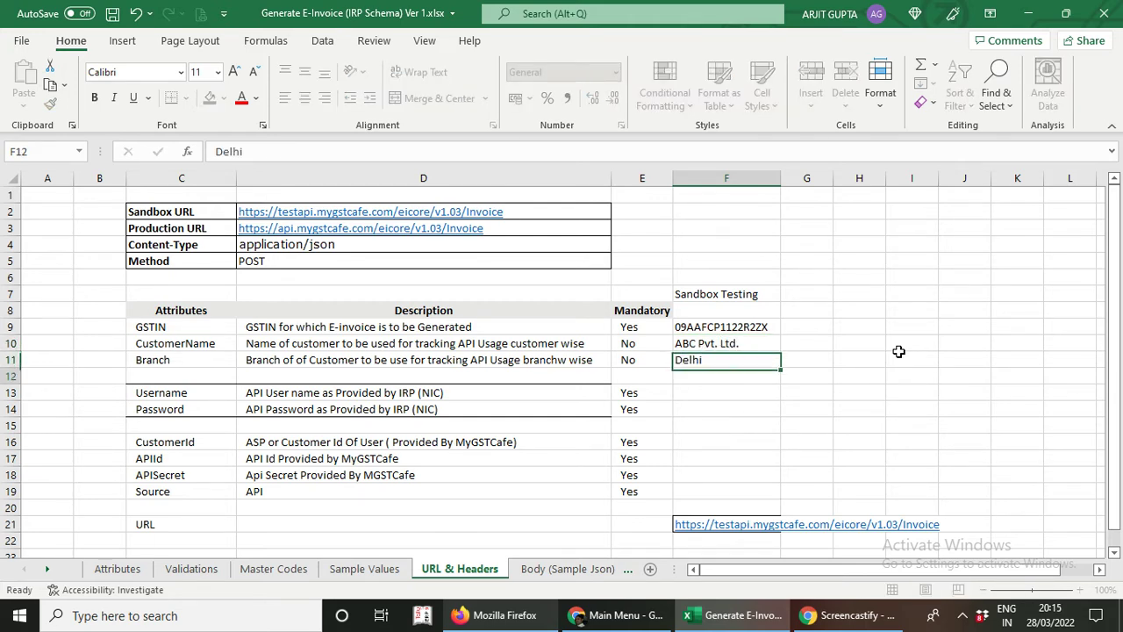
key("Return")
left_click_drag(643, 344, 647, 360)
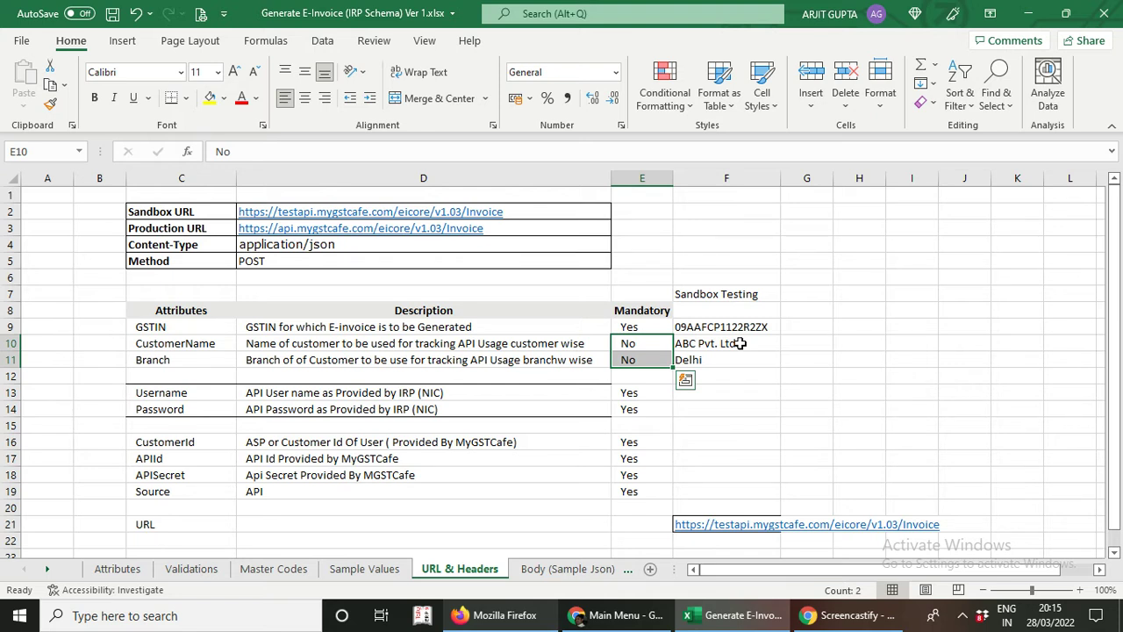
- Copy the sandbox ID from B2 of the Sample Values sheet into the Username row at F13 of URL & Headers
left_click(212, 393)
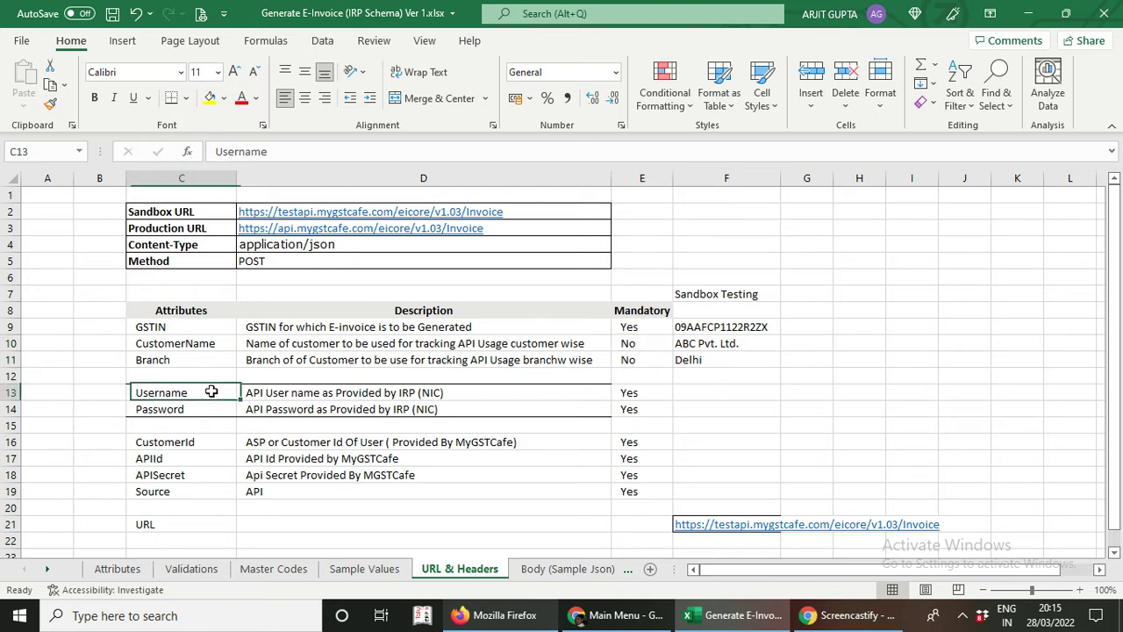
left_click(359, 413)
left_click(379, 574)
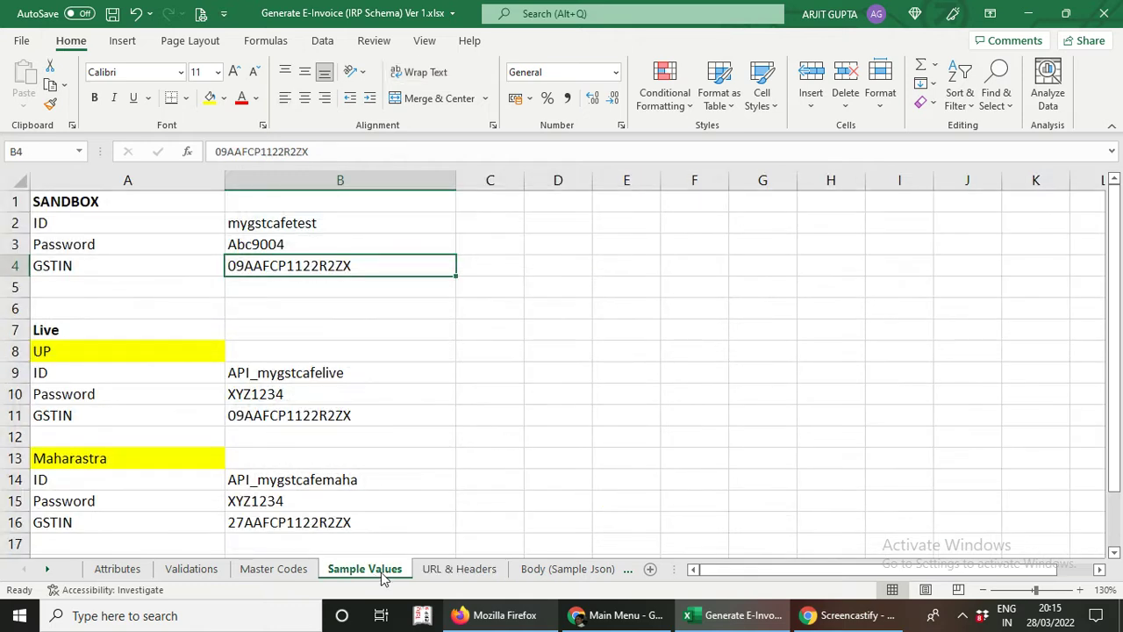
left_click(309, 226)
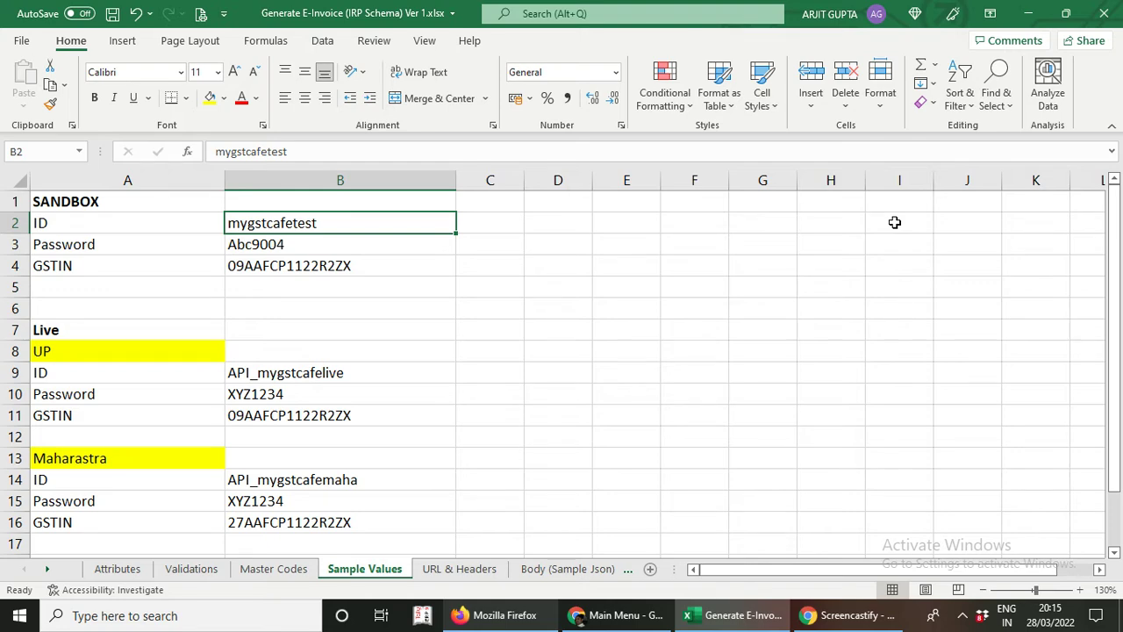
key("ctrl+c")
left_click(458, 569)
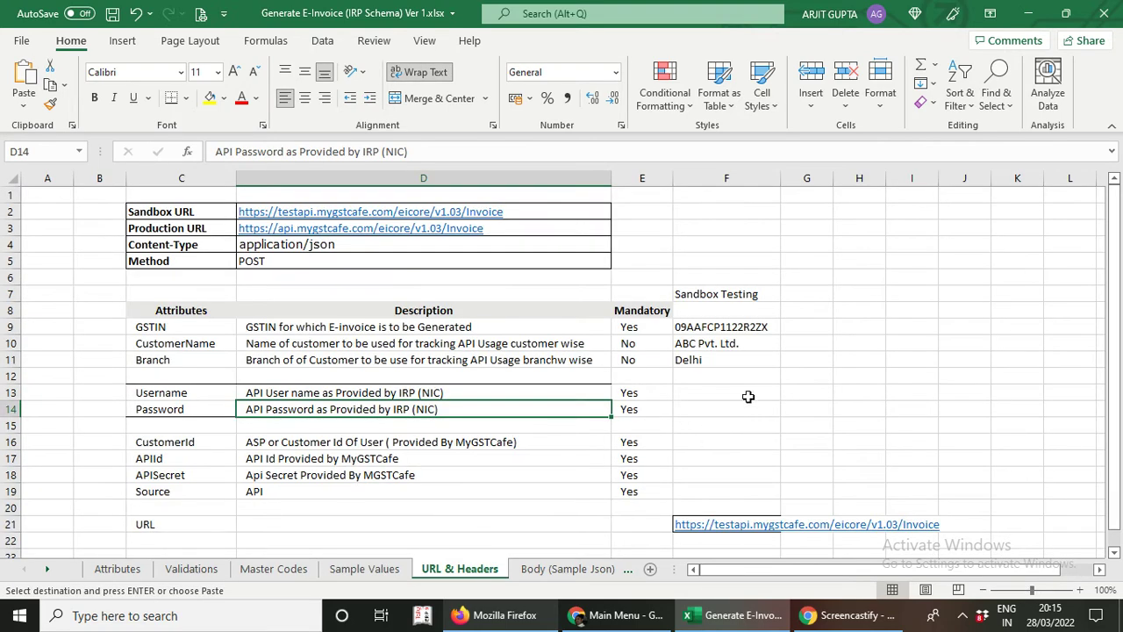
left_click(726, 390)
key("ctrl+v")
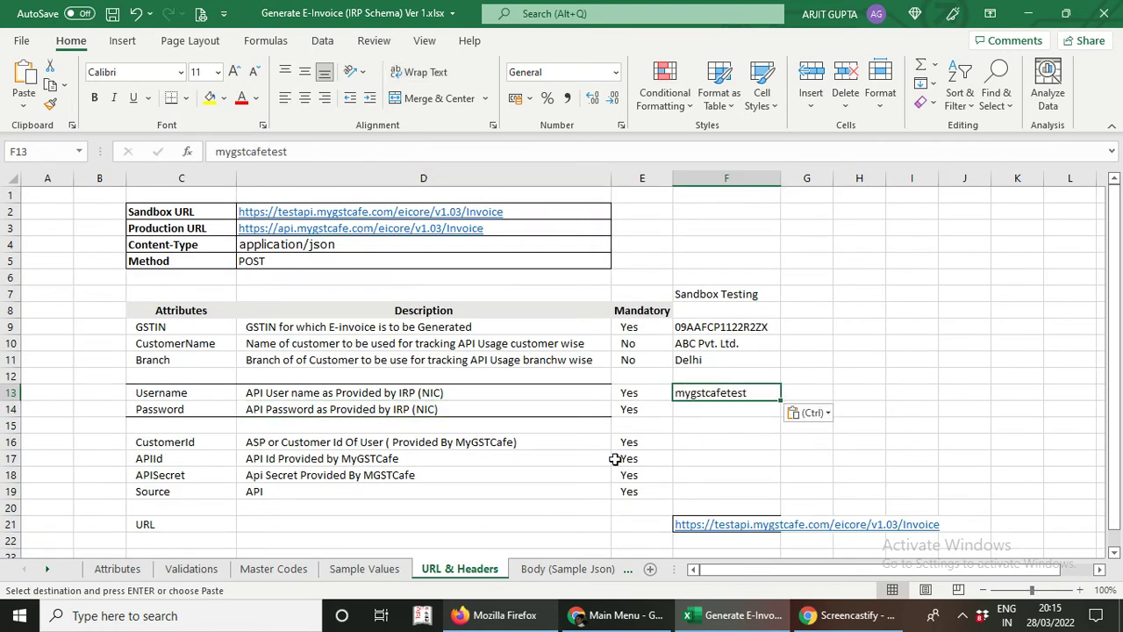
- Copy the sandbox password from B3 of the Sample Values sheet into the Password row at F14 of URL & Headers
left_click(364, 568)
left_click(308, 249)
key("ctrl+c")
left_click(459, 568)
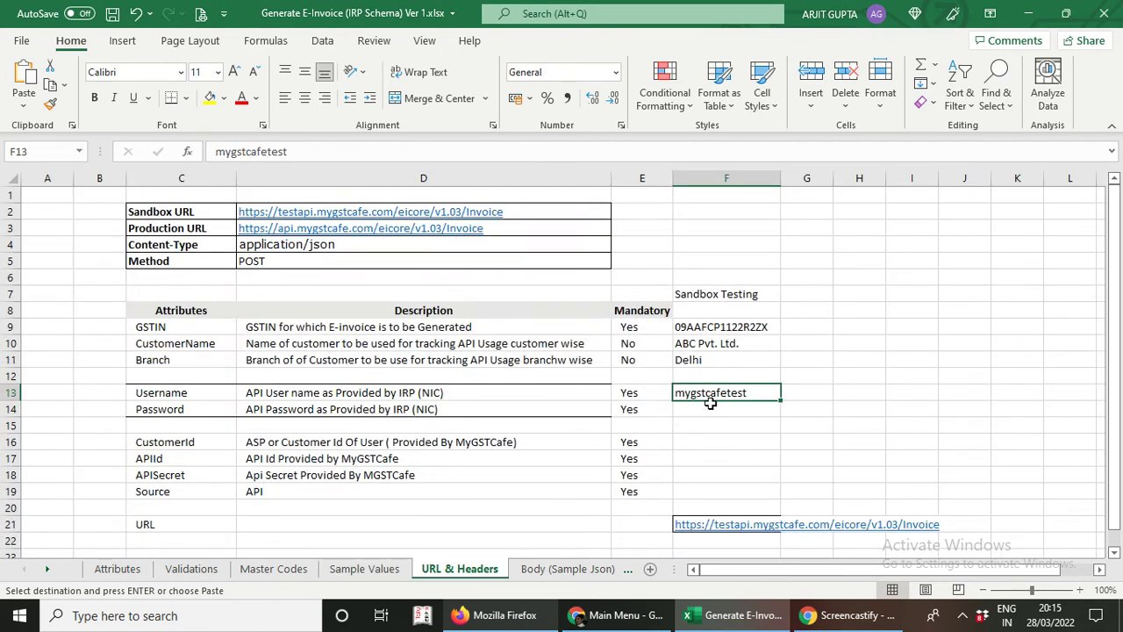
left_click(711, 406)
key("ctrl+v")
key("ctrl")
key("ctrl")
left_click_drag(706, 396, 703, 409)
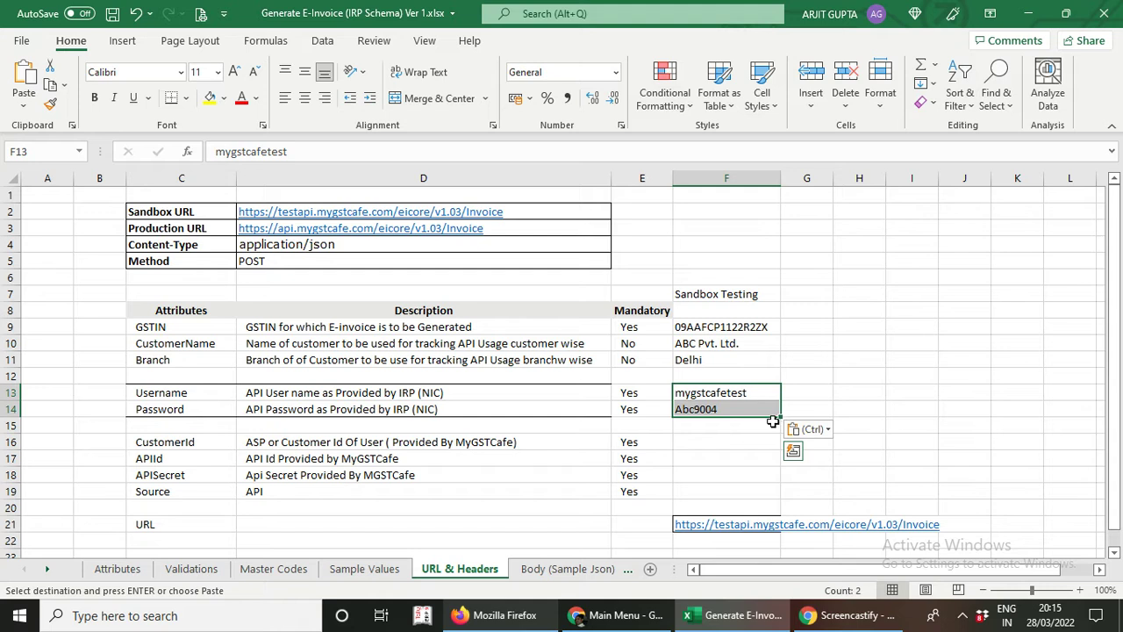
- Copy the ASP / Customer Id from the myGSTcafe View Credentials page in Chrome into F16 of the Excel sheet
left_click(402, 442)
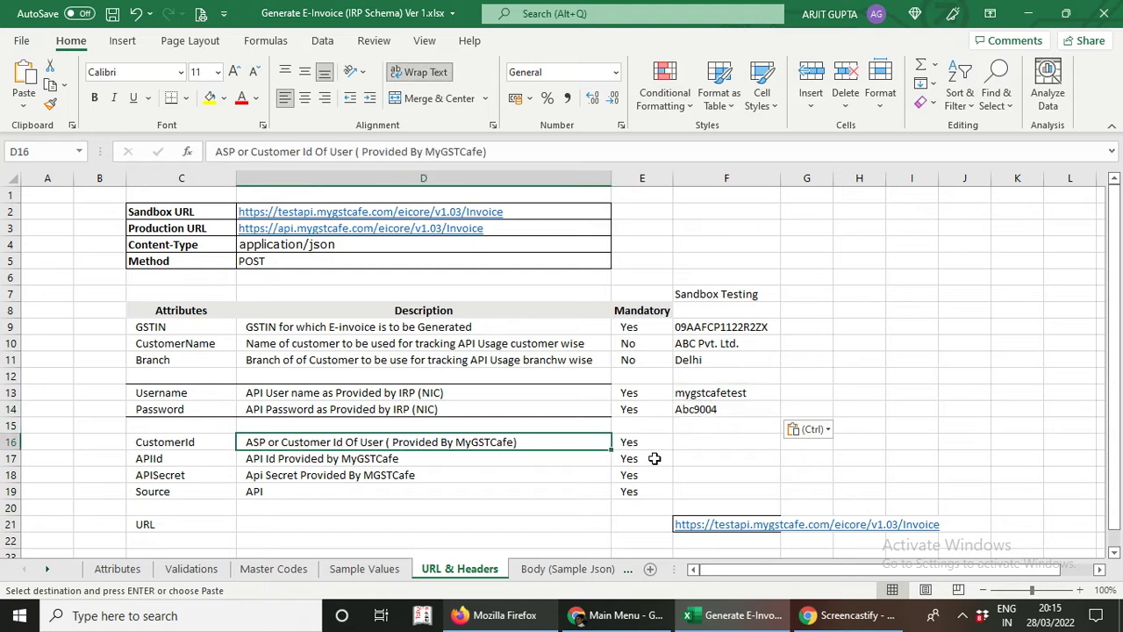
left_click(729, 446)
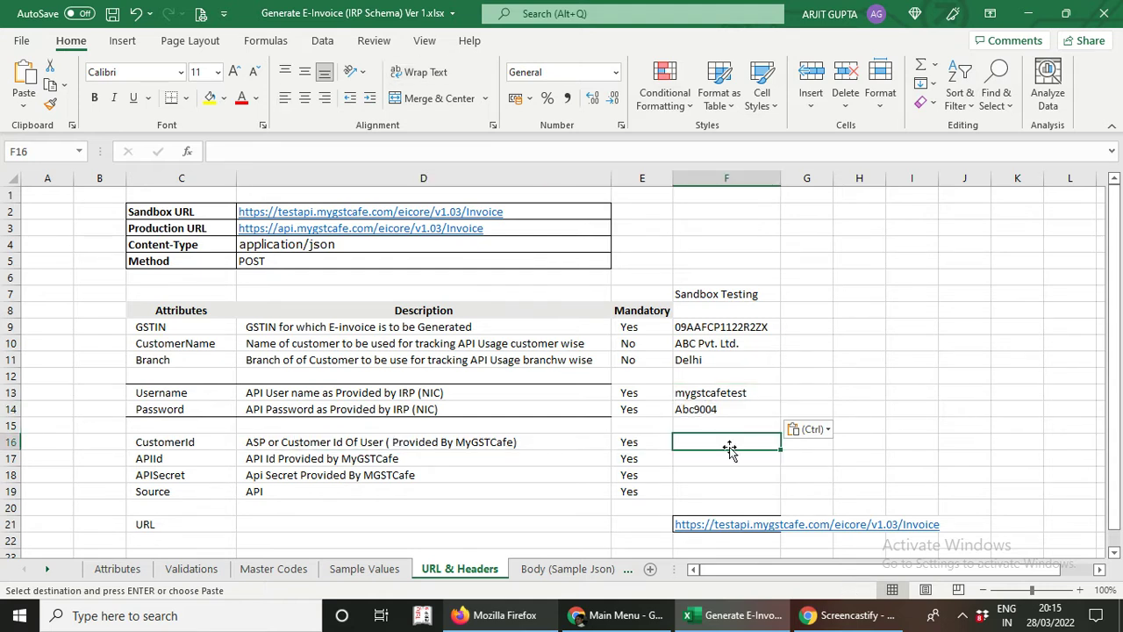
left_click(619, 615)
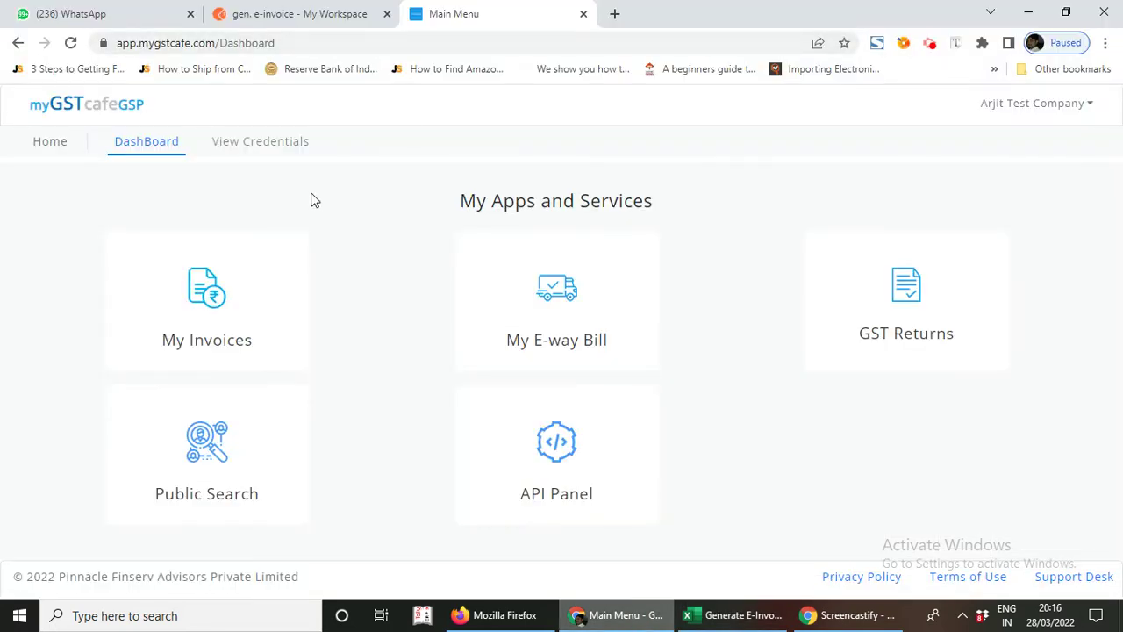
left_click(259, 147)
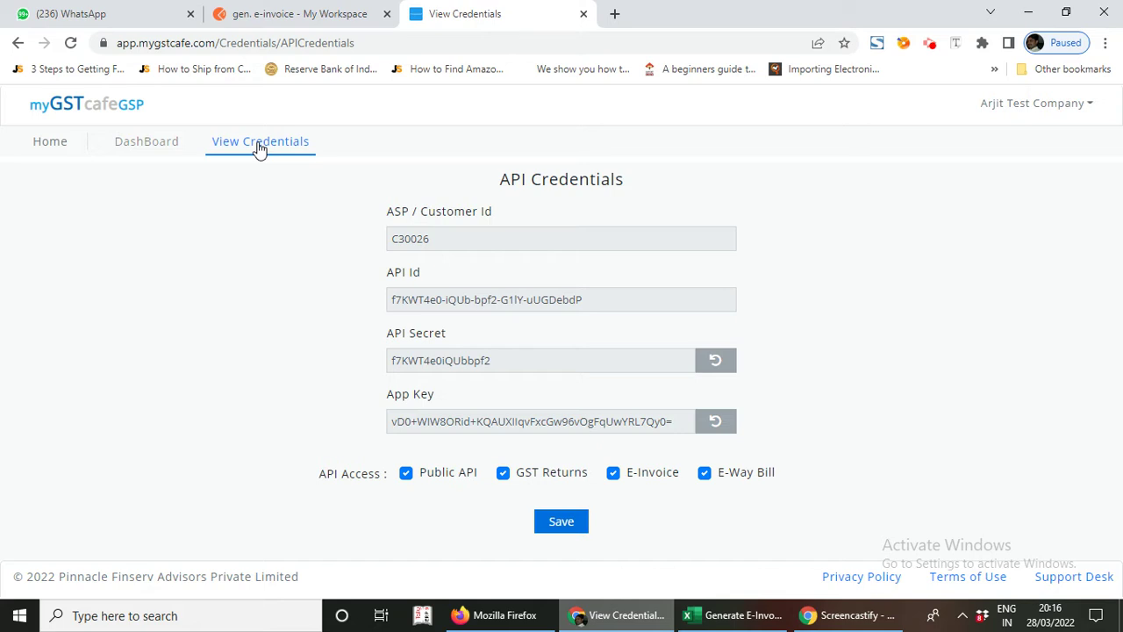
double_click(420, 239)
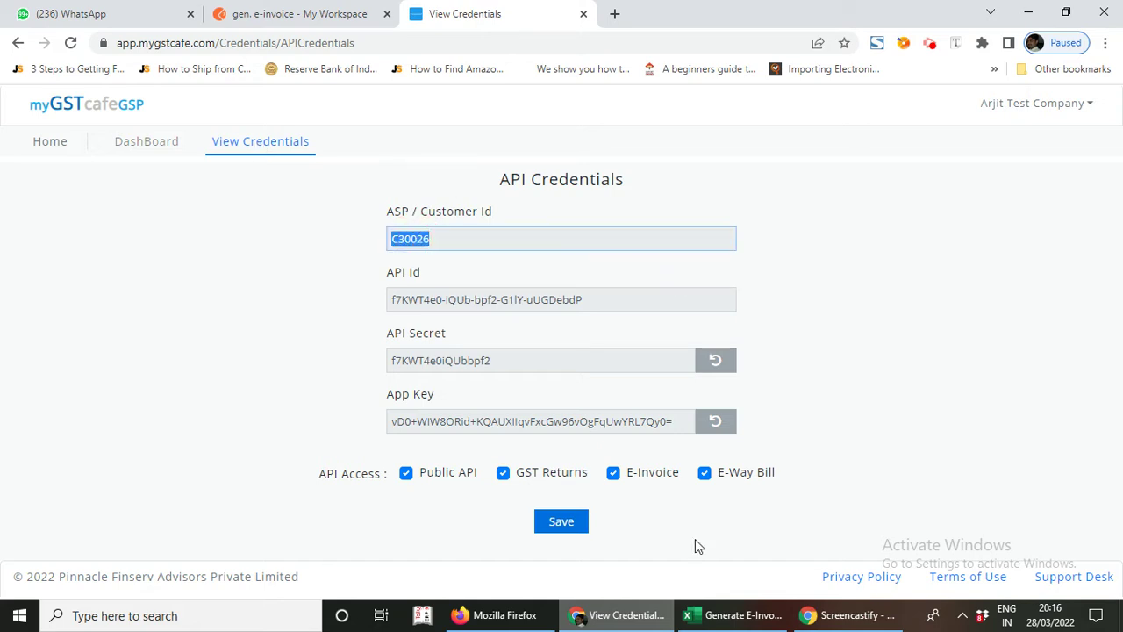
left_click(742, 614)
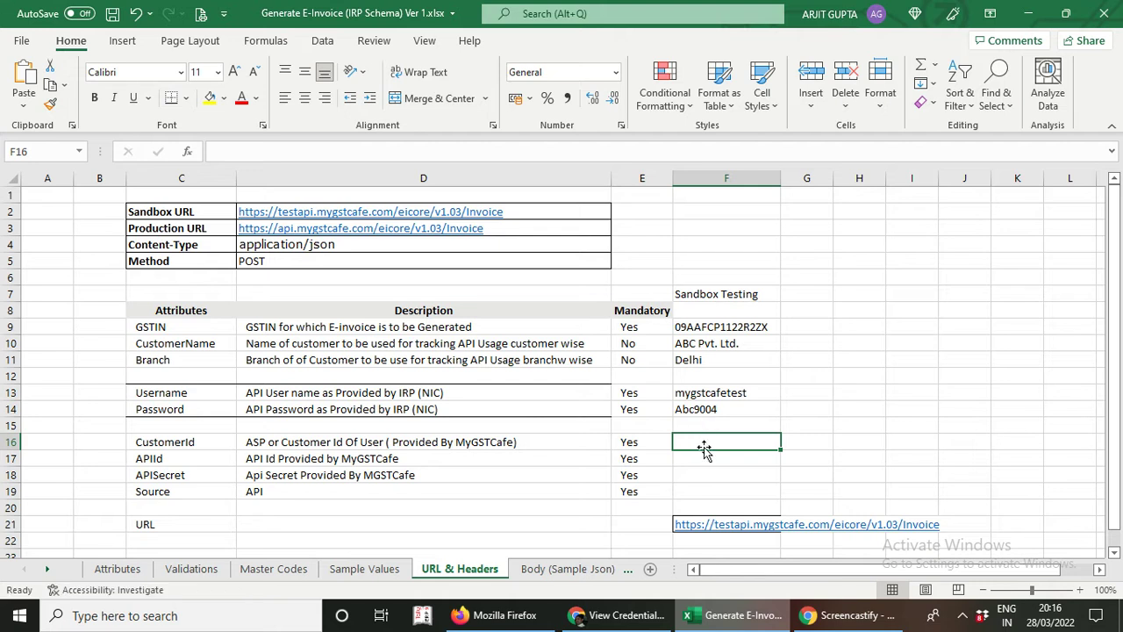
double_click(705, 440)
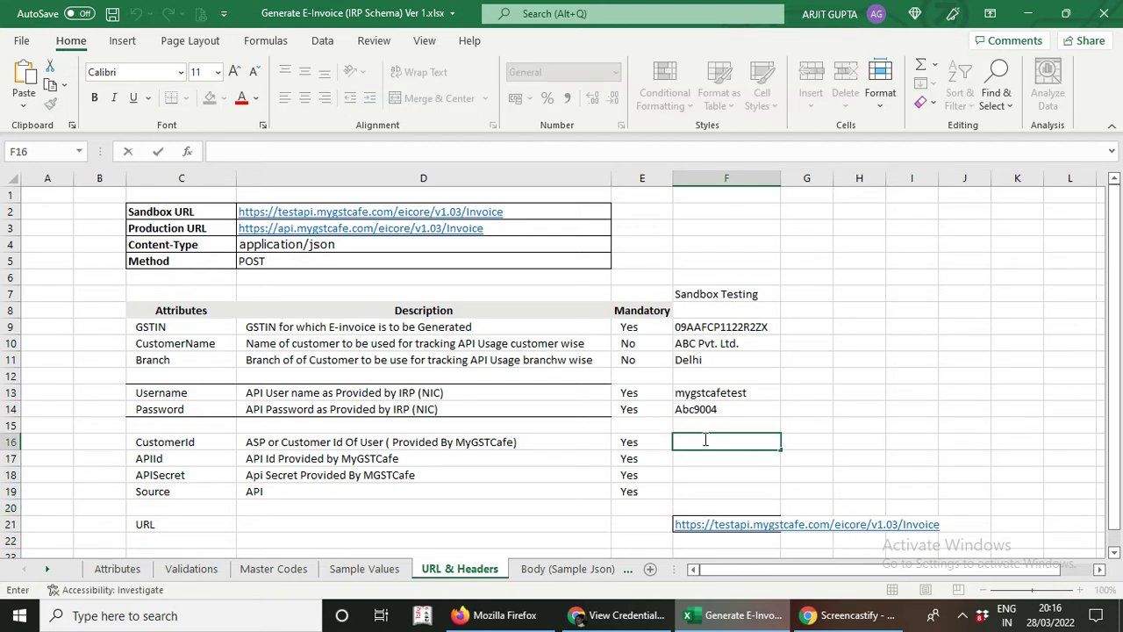
key("ctrl+v")
key("Return")
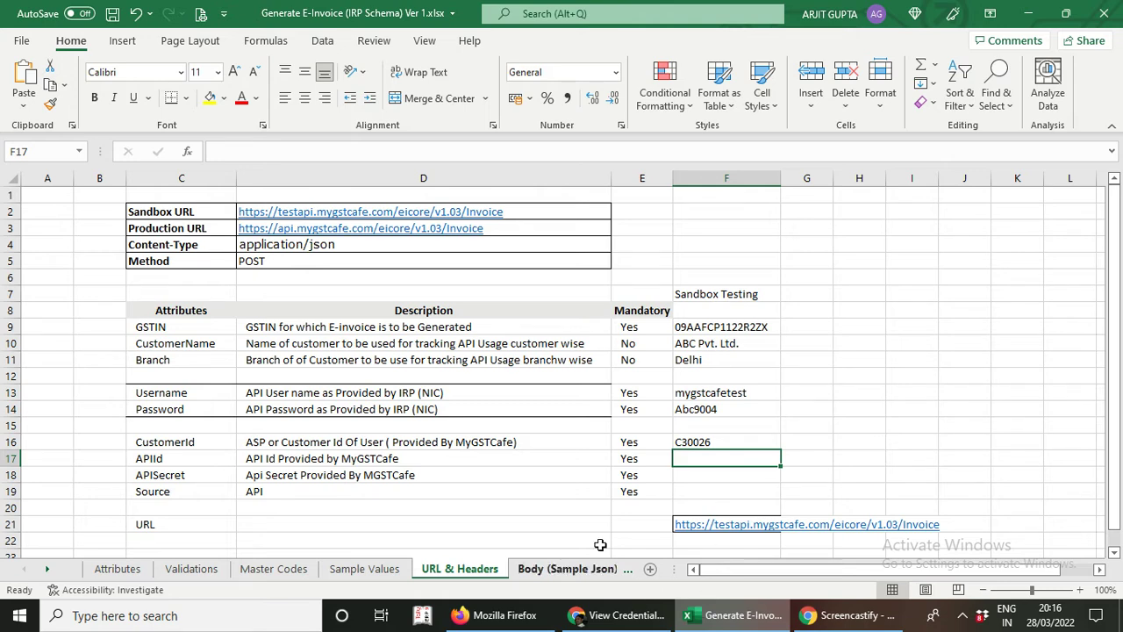
- Copy the API Id from the API Credentials page in Chrome into the APIId row at F17 in Excel
left_click(618, 615)
left_click(463, 299)
triple_click(462, 299)
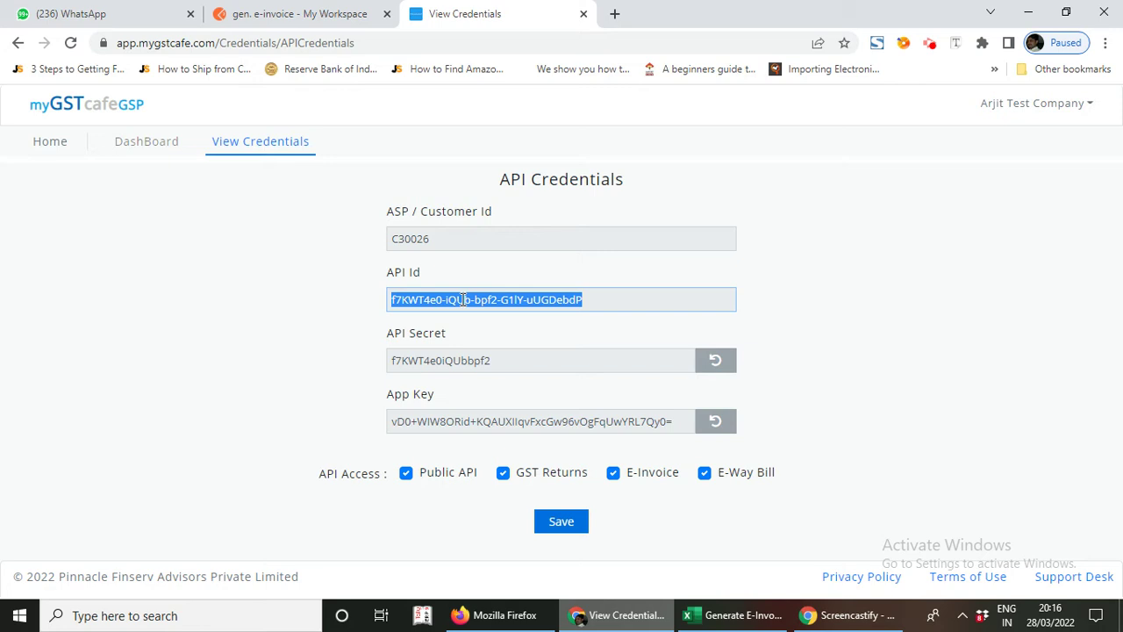
left_click(734, 615)
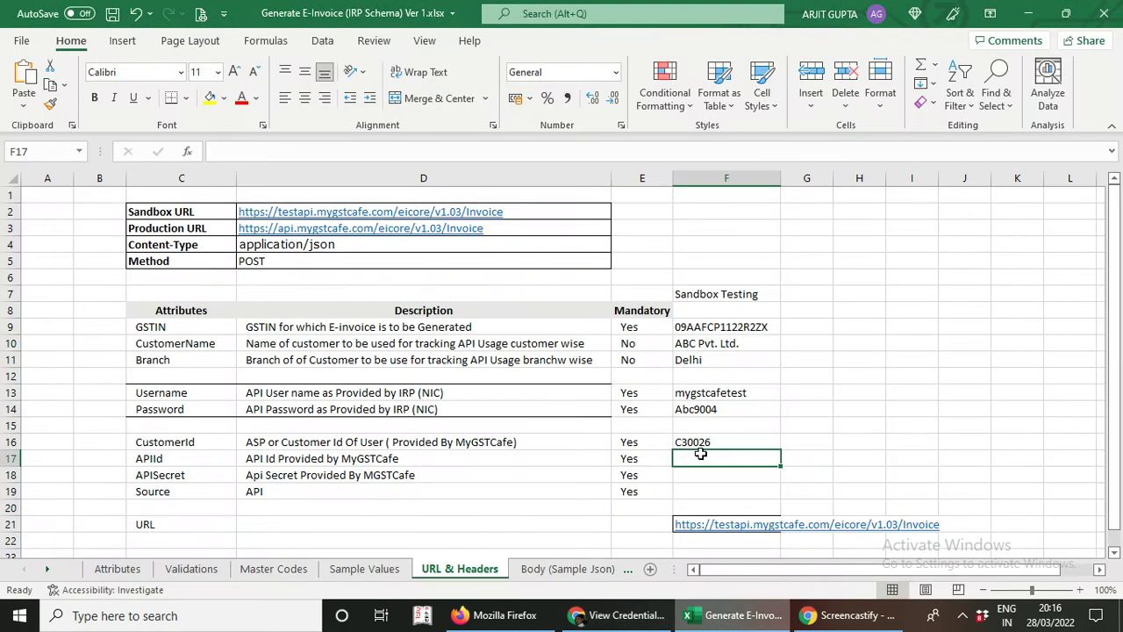
double_click(702, 456)
key("ctrl+v")
key("Return")
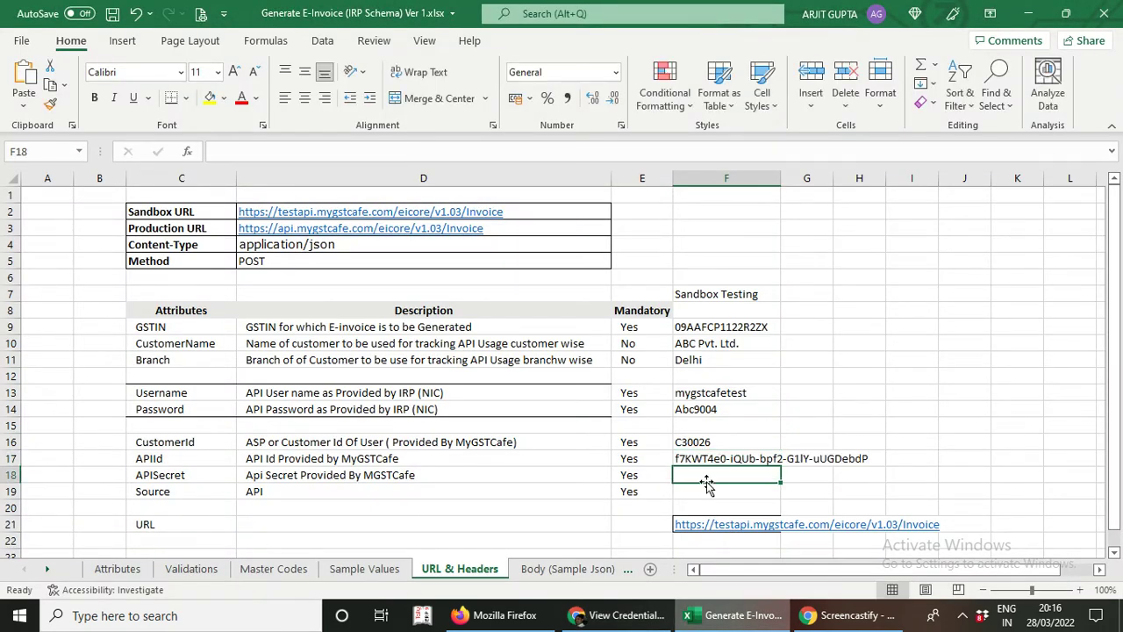
- Copy the API Secret from the API Credentials page in Chrome into the APISecret row at F18 in Excel
left_click(618, 615)
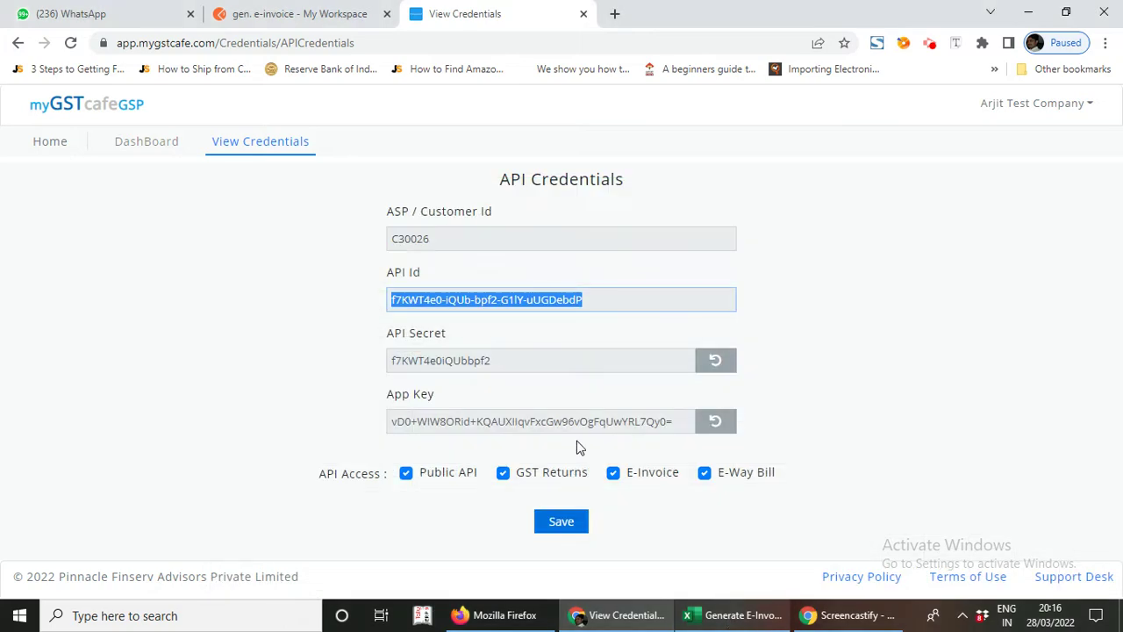
triple_click(425, 360)
key("ctrl+c")
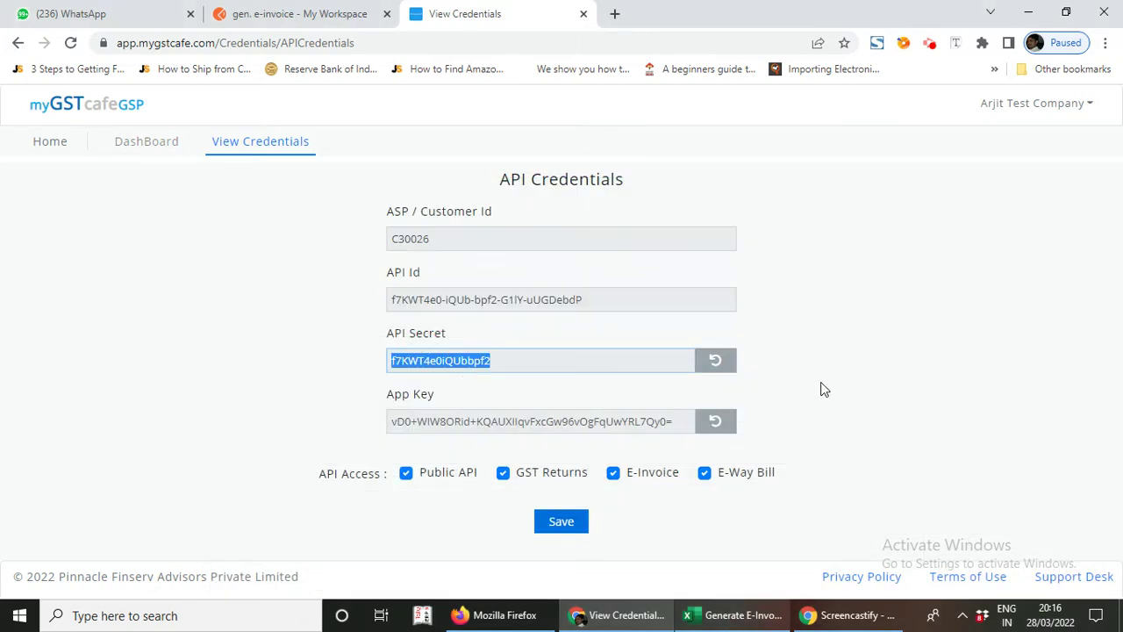
left_click(715, 615)
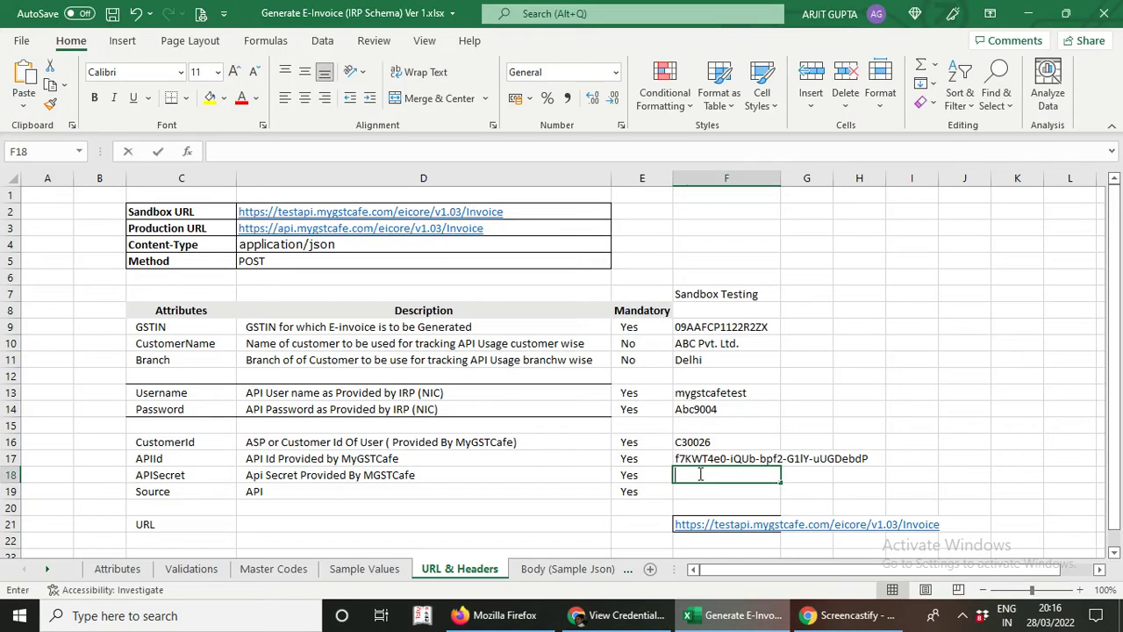
double_click(700, 473)
key("ctrl+v")
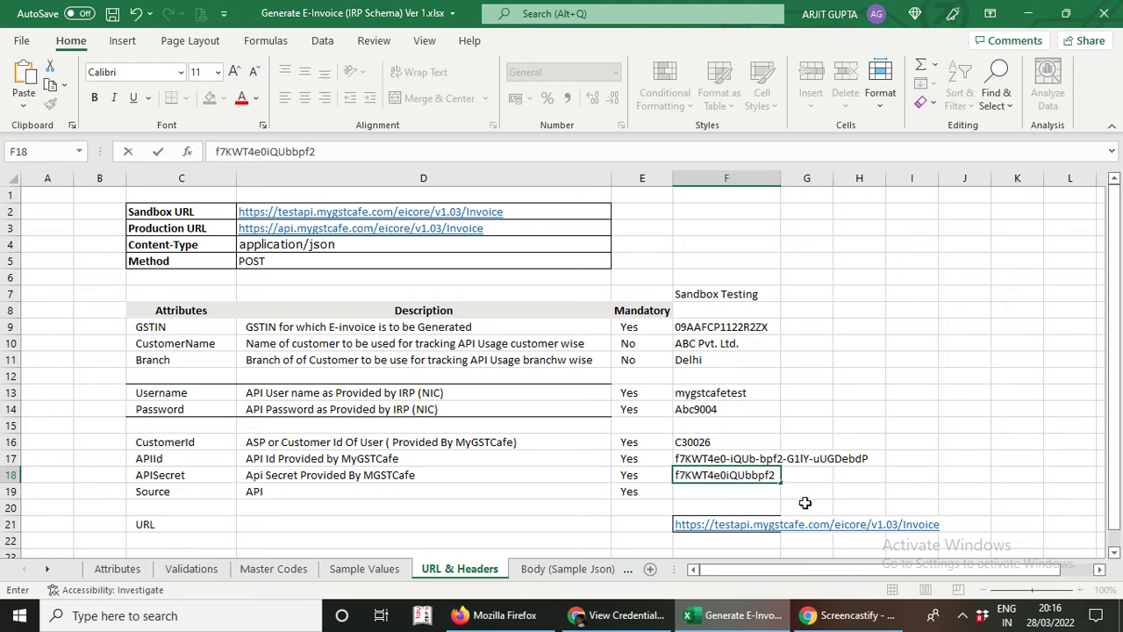
- Enter API as the sandbox Source value in F19
left_click(739, 495)
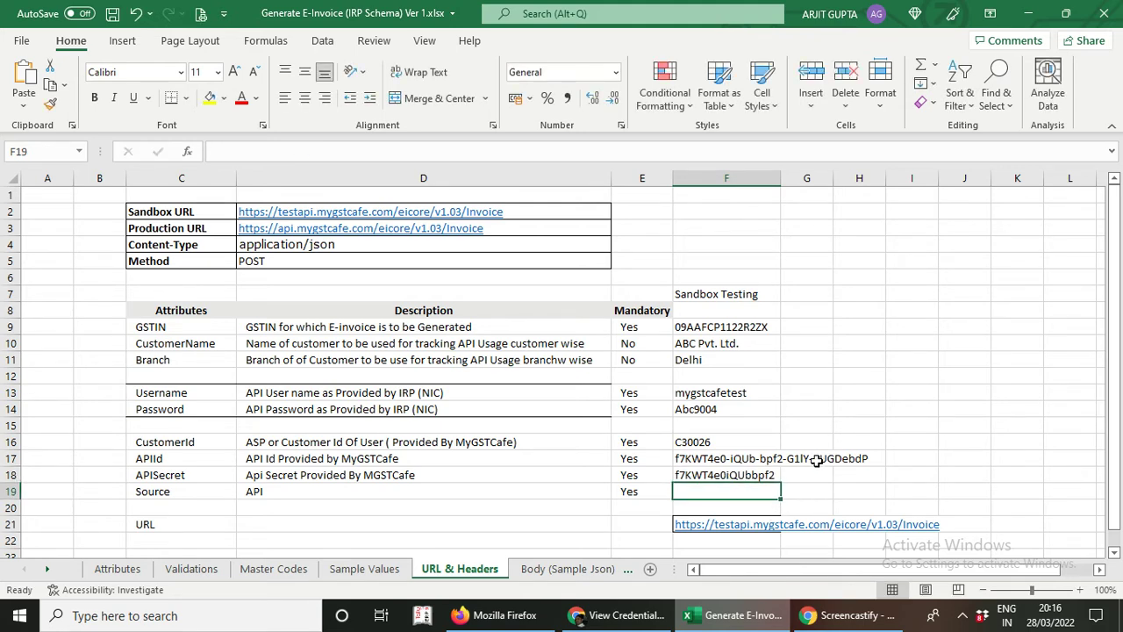
type("API")
key("Return")
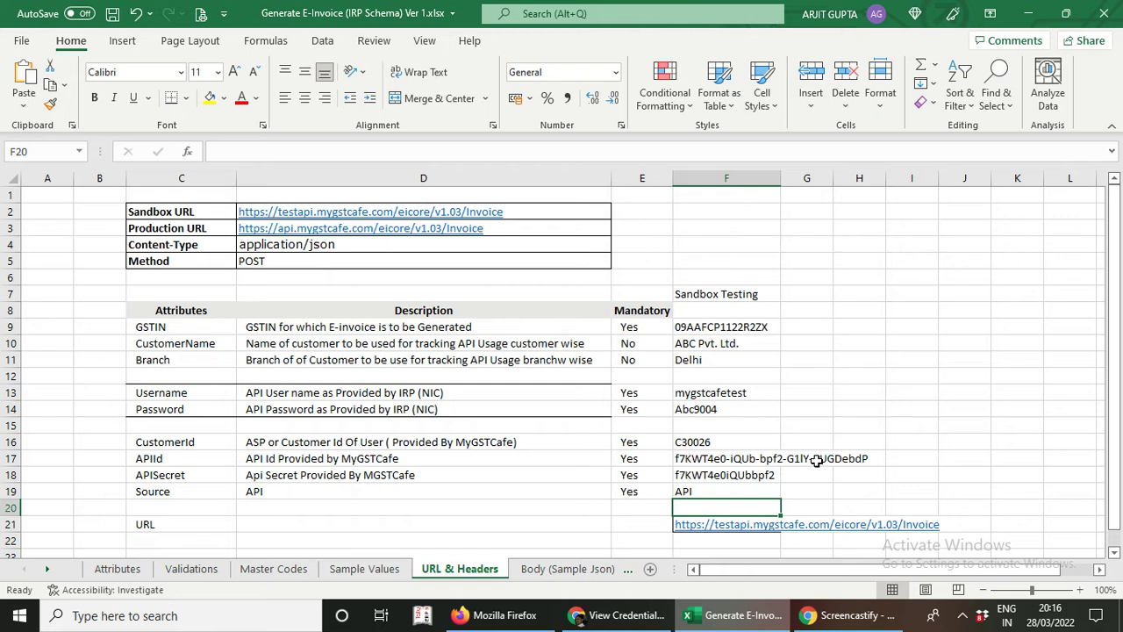
- Compare the sheet's Sandbox Testing values and Attributes with the header keys and values of the gen. e-invoice request in Postman in Chrome
left_click_drag(697, 328, 728, 544)
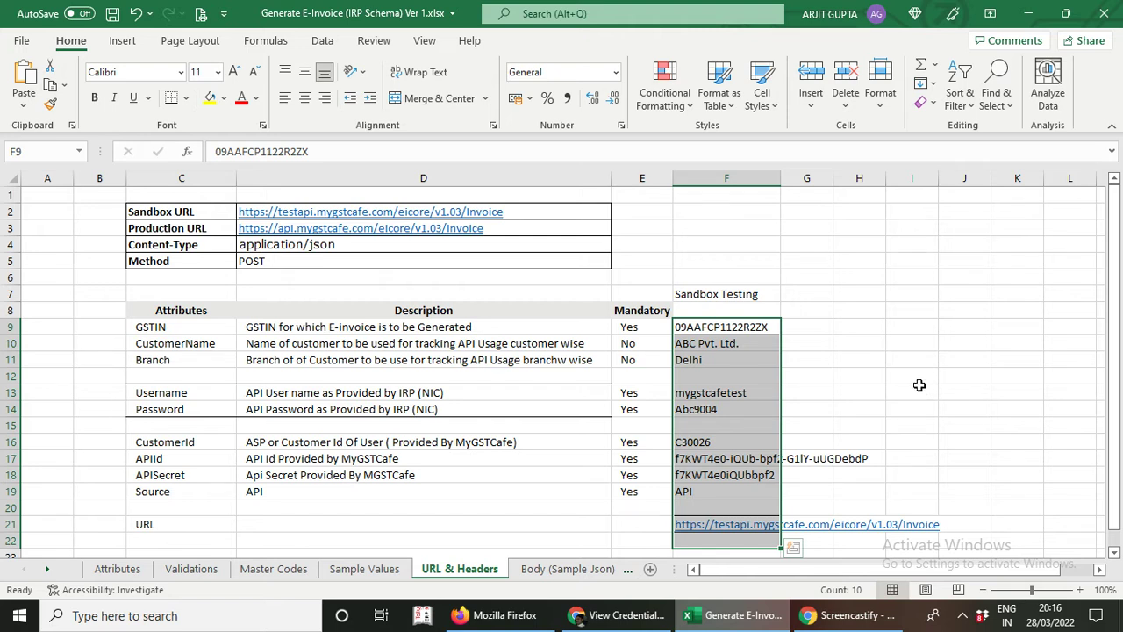
left_click(624, 618)
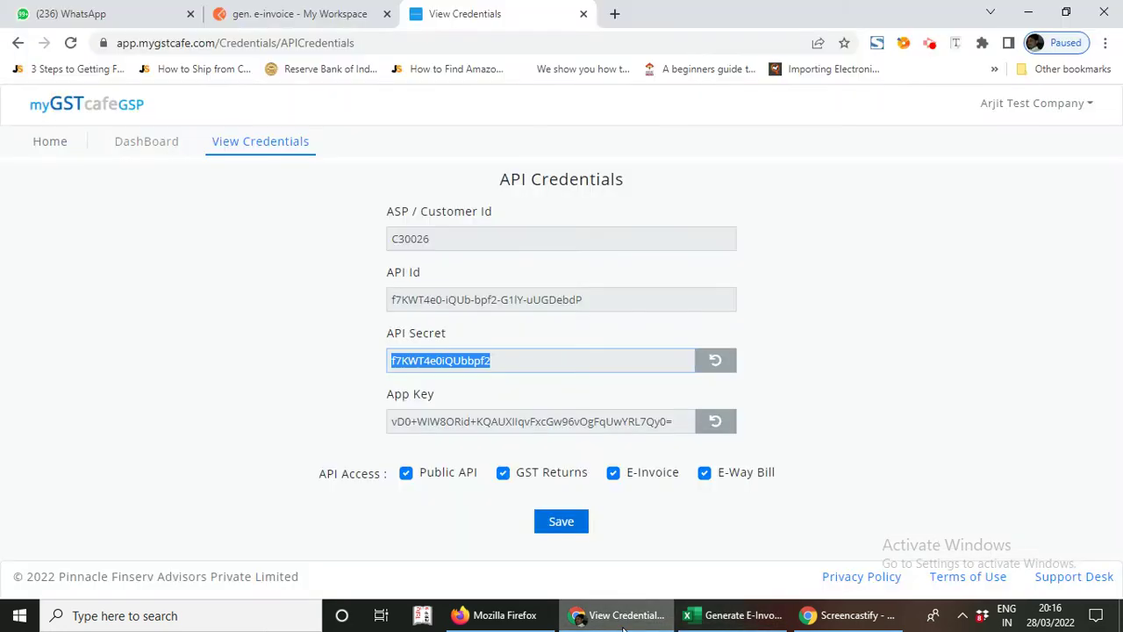
left_click(248, 14)
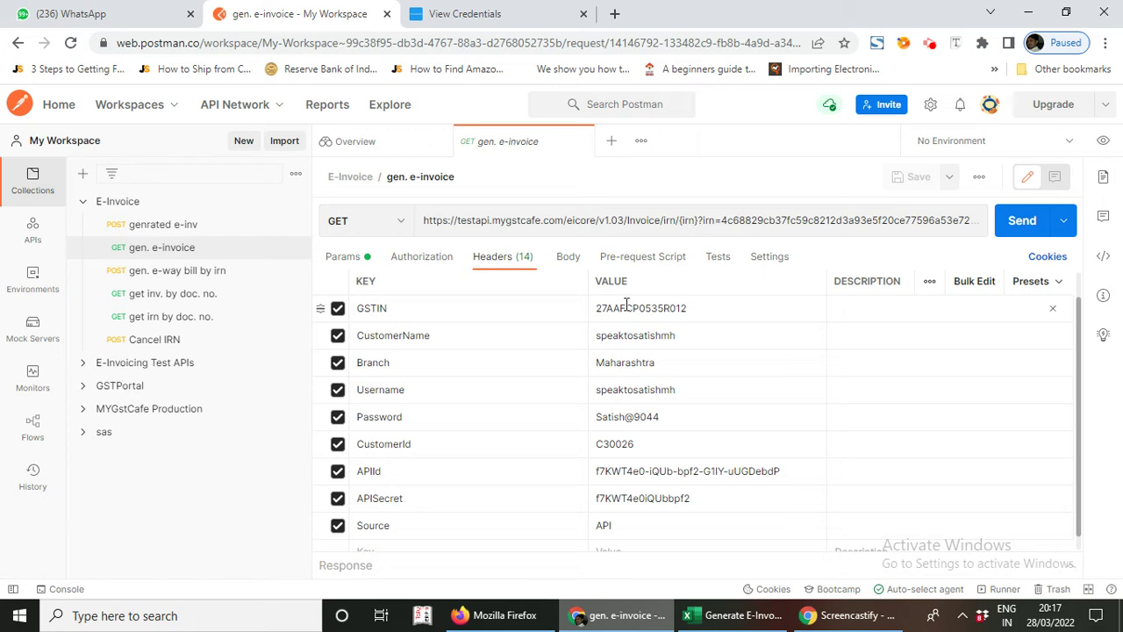
left_click(623, 333)
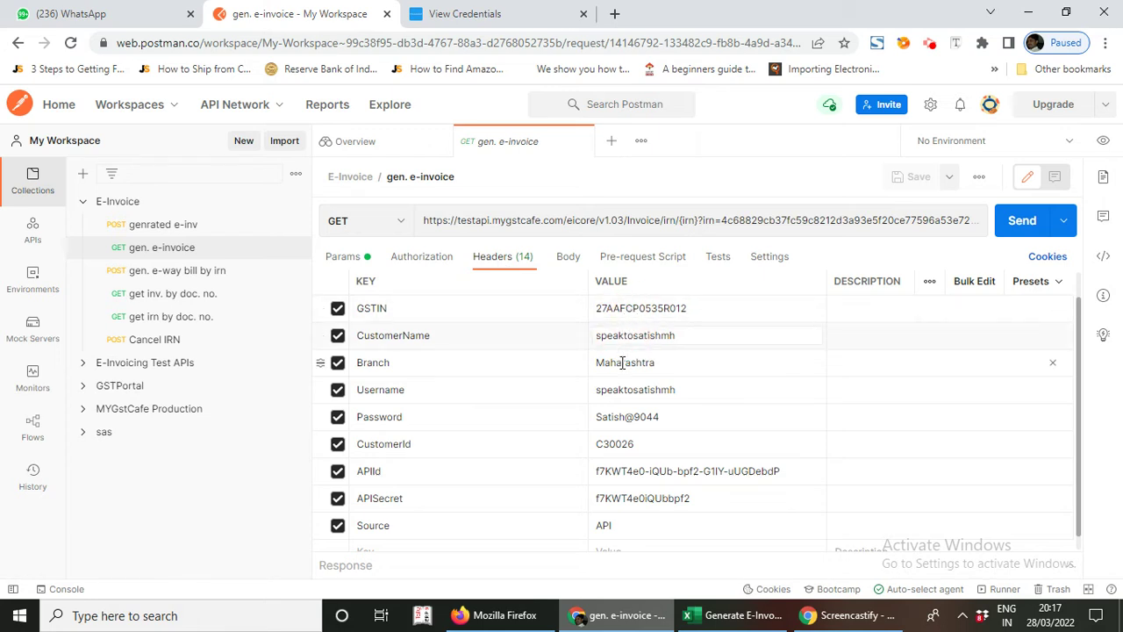
left_click(644, 391)
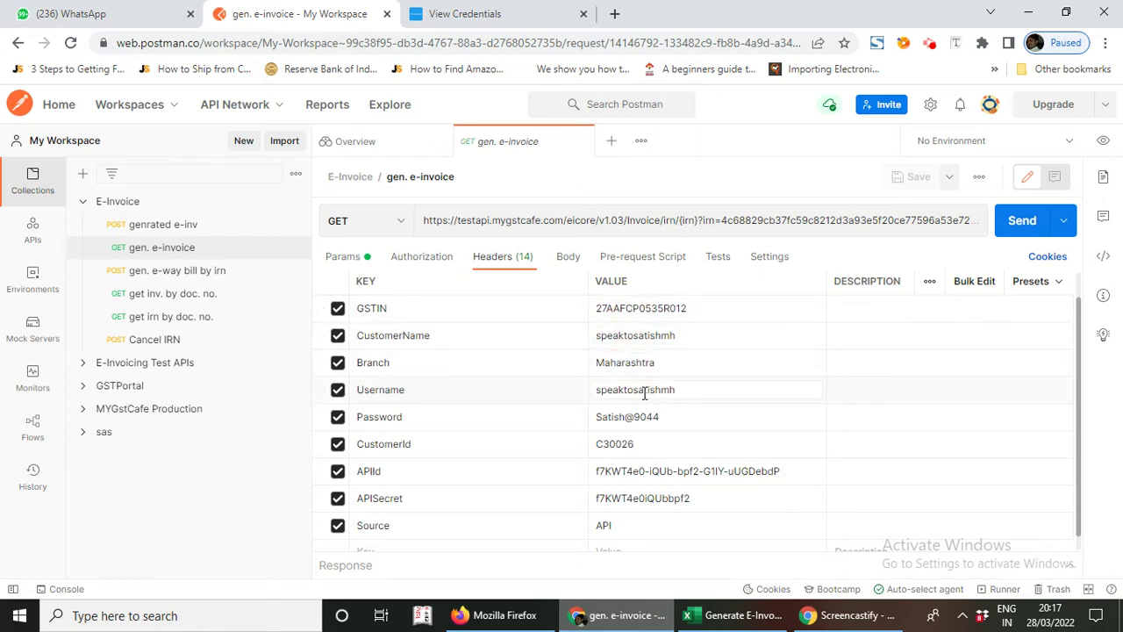
left_click(636, 419)
left_click(638, 443)
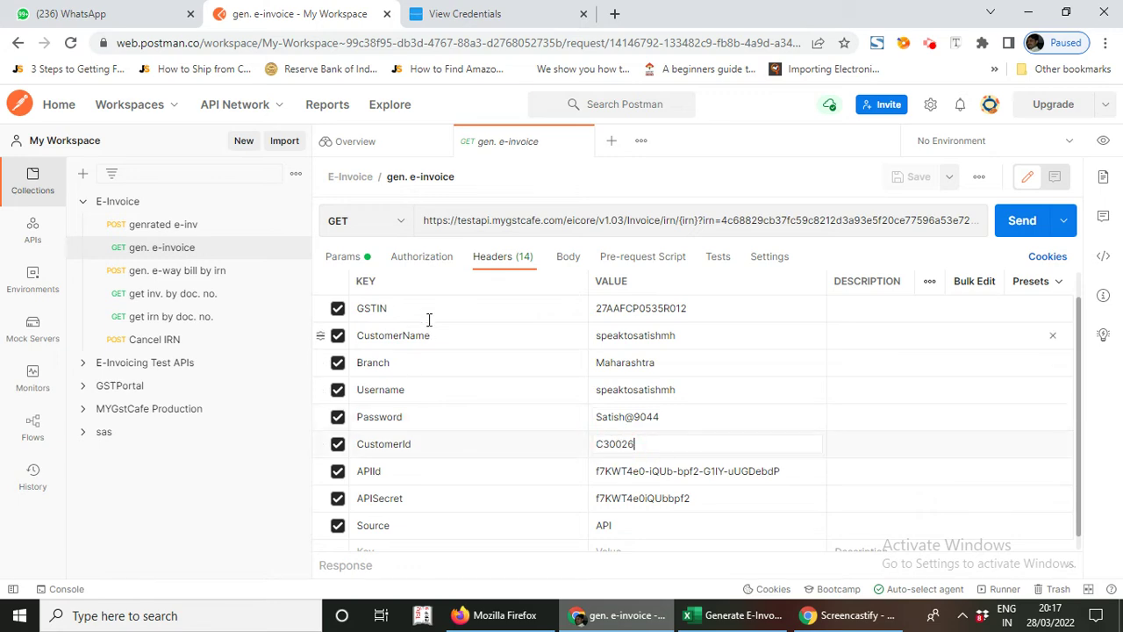
left_click(714, 619)
left_click_drag(180, 325, 180, 524)
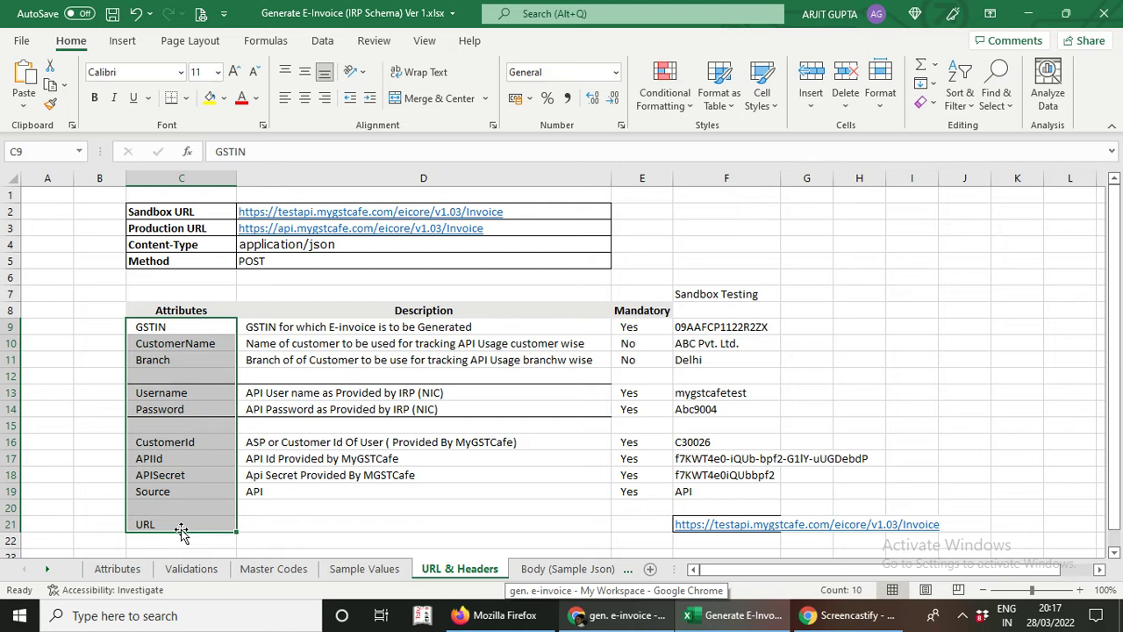
left_click(693, 405)
- Make the Sandbox Testing heading in F7 bold and add a bold Live heading in G7
left_click(719, 294)
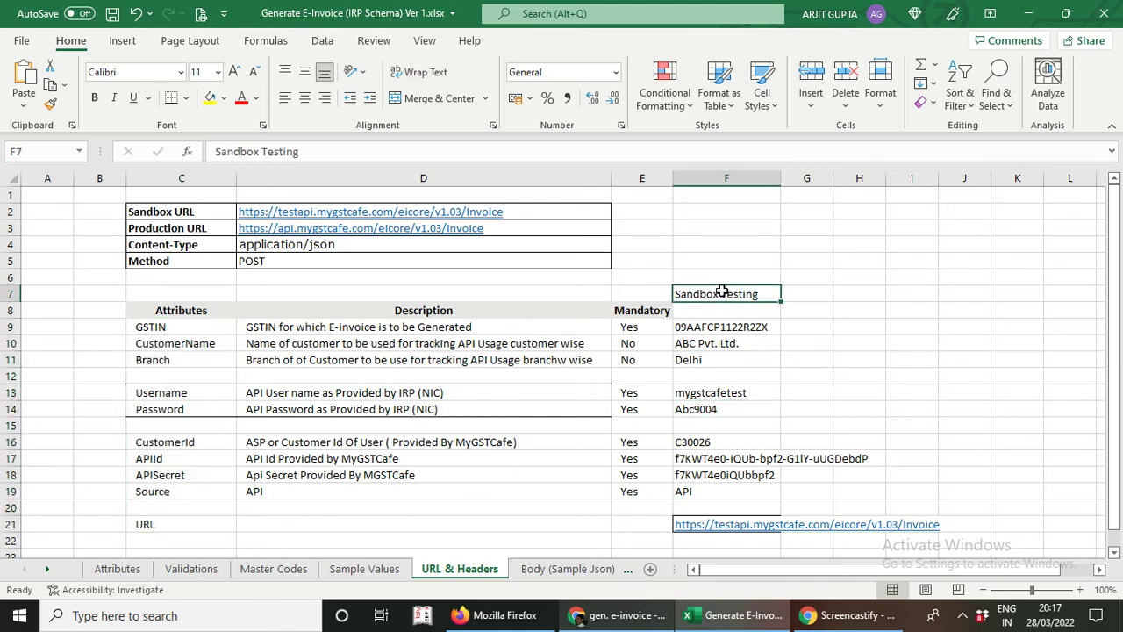
key("ctrl+b")
left_click(812, 292)
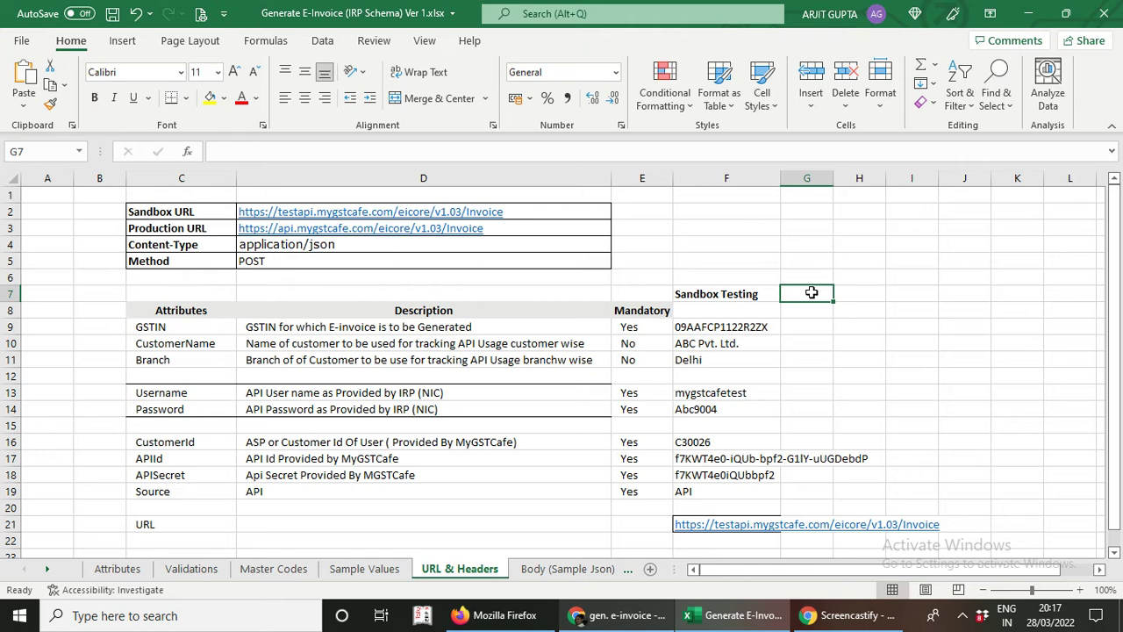
type("Live")
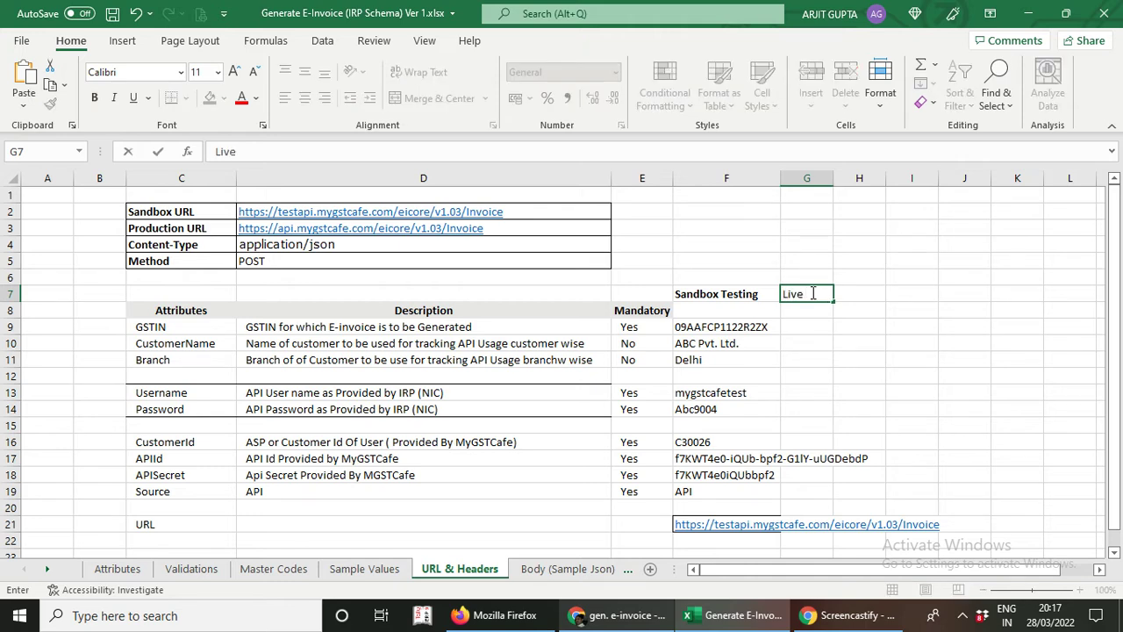
key("ctrl+Return")
key("ctrl+b")
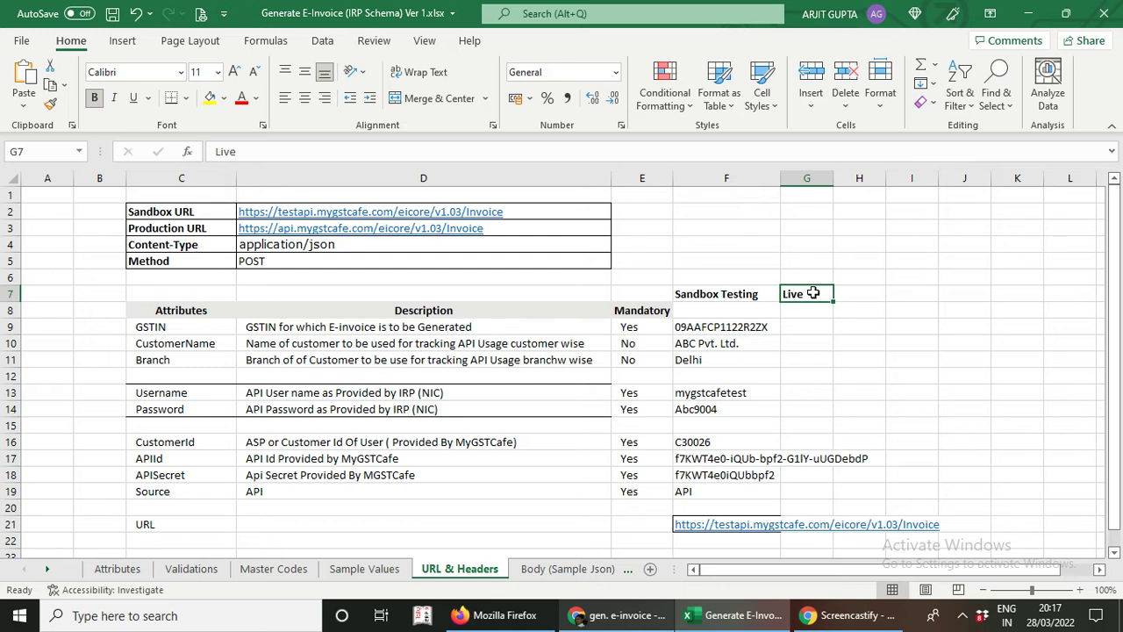
- Copy the Production URL from D3 into the Live column's URL row at G21
left_click(497, 228)
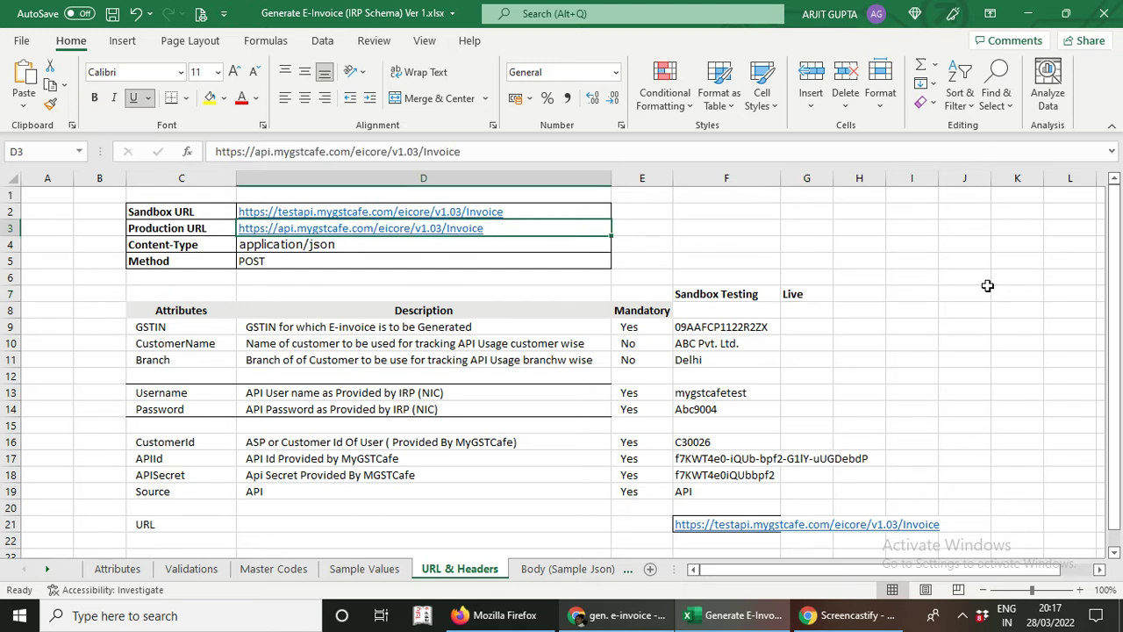
key("ctrl+c")
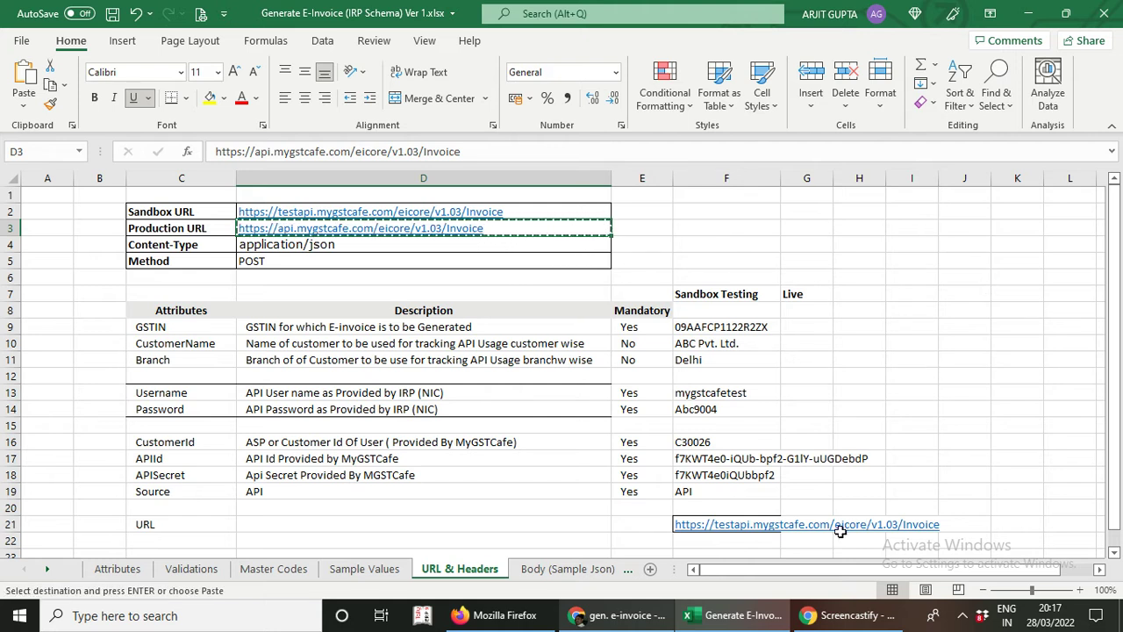
left_click(809, 524)
key("ctrl+v")
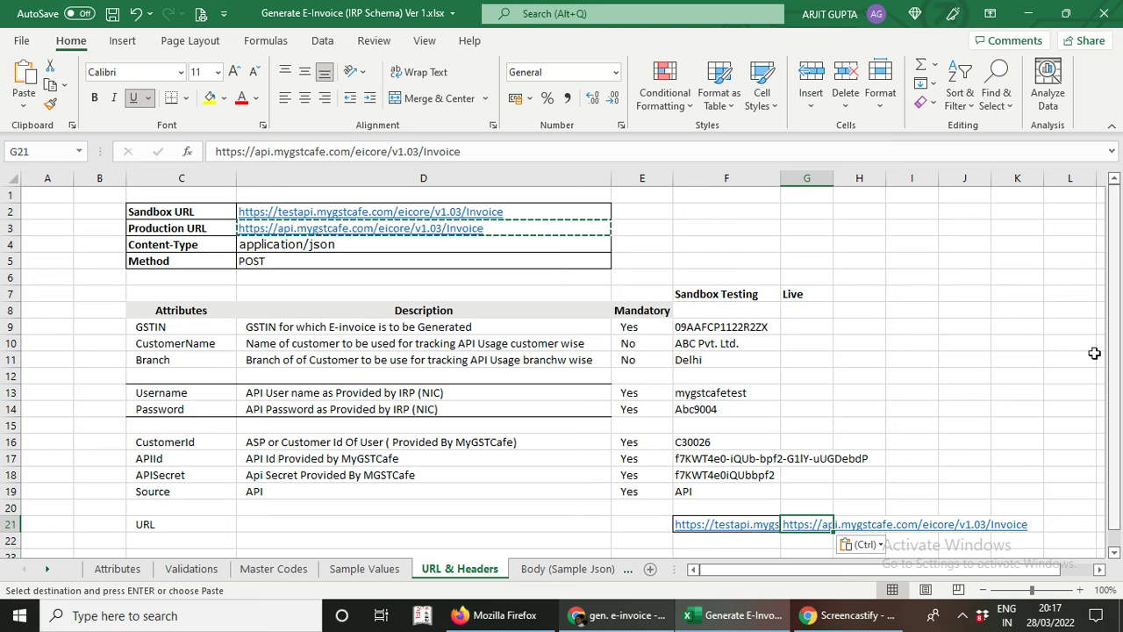
- Copy the live Maharastra GSTIN from B16 of the Sample Values sheet into G9 of URL & Headers
left_click(794, 329)
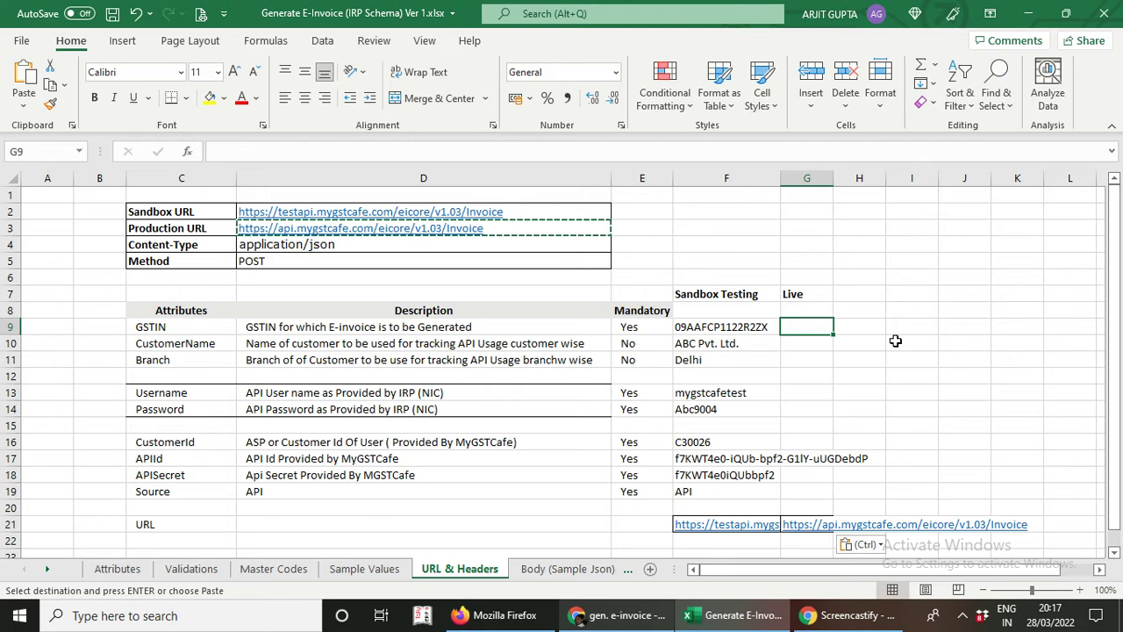
left_click(378, 568)
scroll(653, 312, "down", 2)
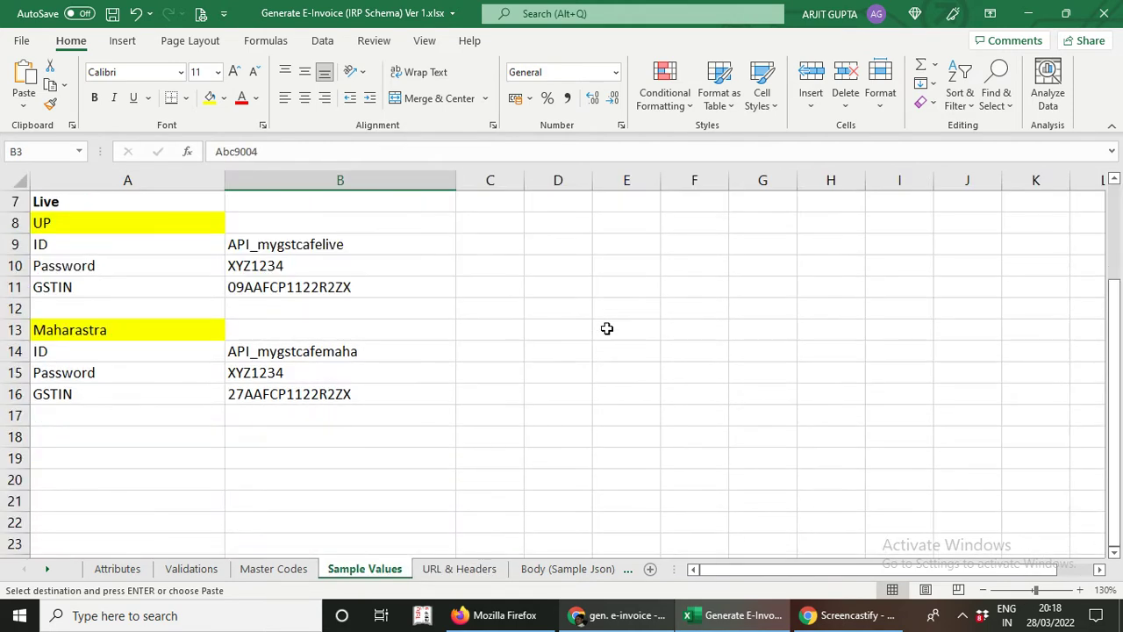
scroll(586, 335, "up", 1)
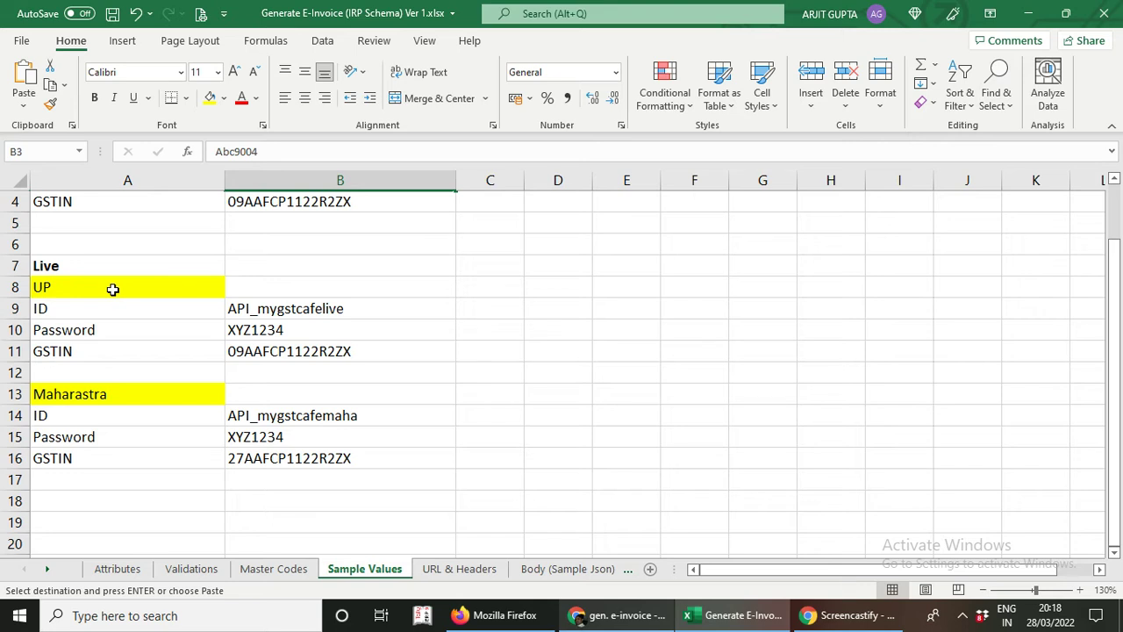
left_click(97, 398)
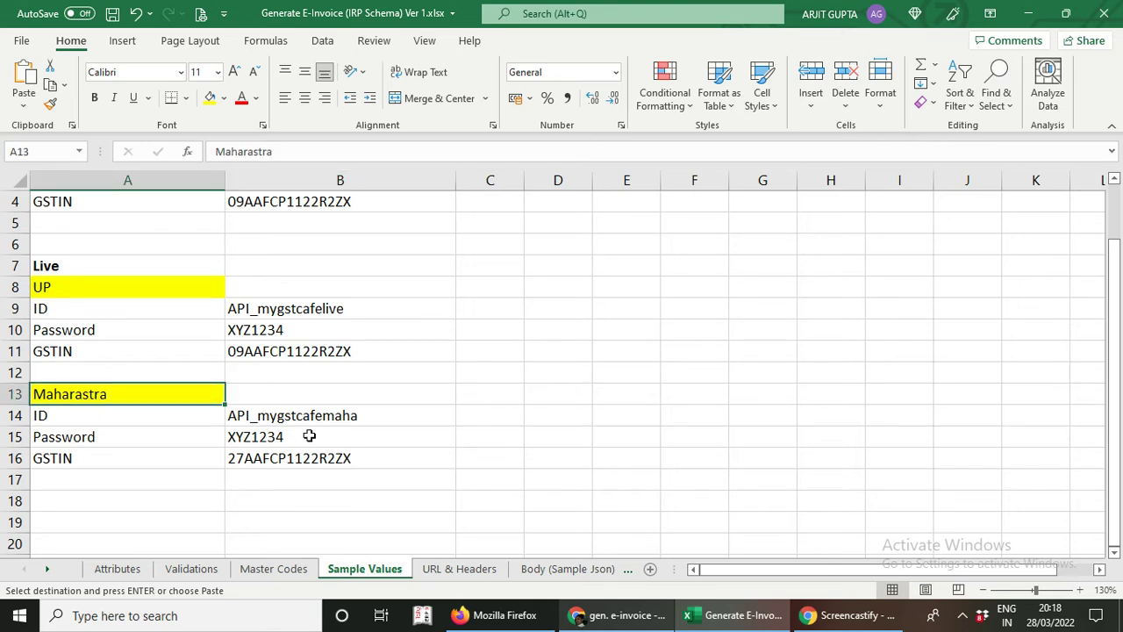
left_click(325, 465)
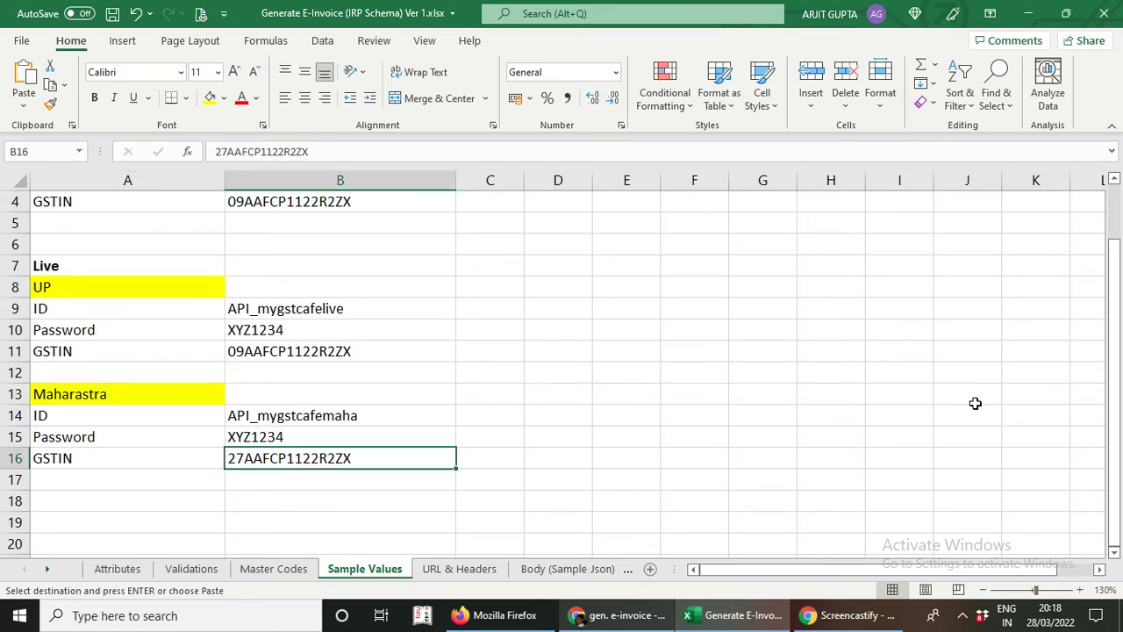
key("ctrl+c")
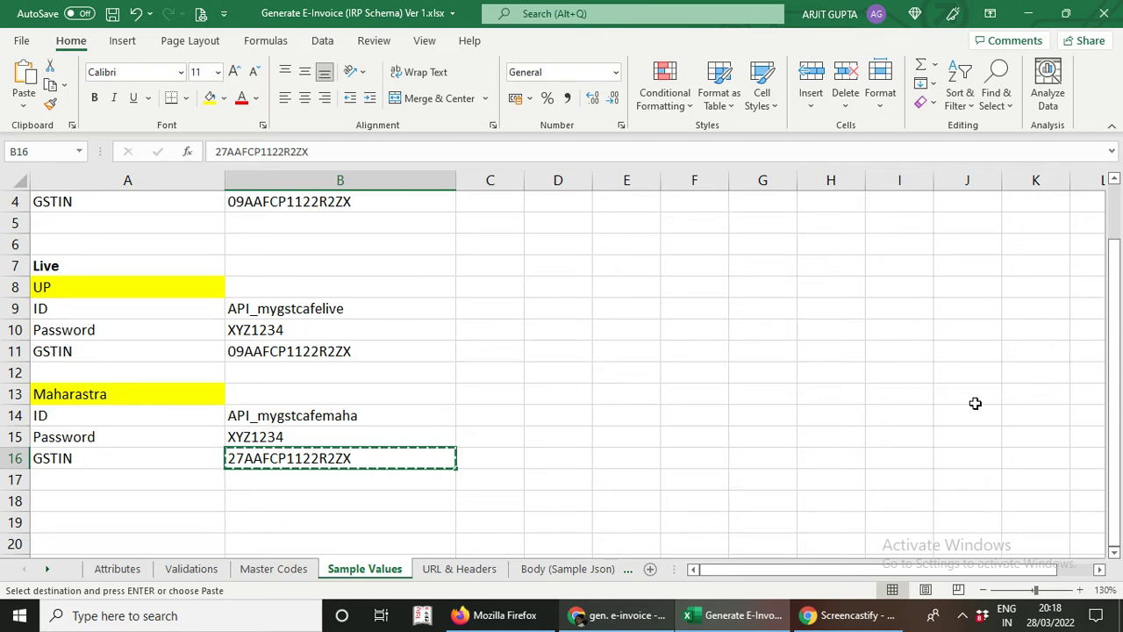
left_click(459, 568)
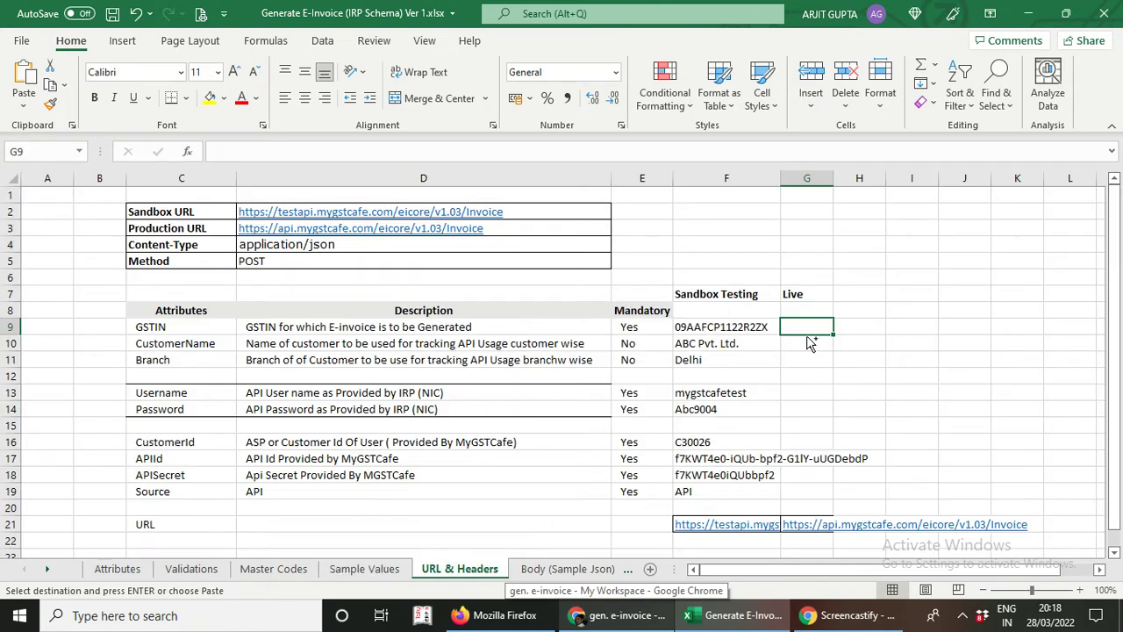
key("ctrl+v")
- Enter ABC Pvt. as the live CustomerName in G10 and Mumbai as the live Branch in G11
left_click(805, 344)
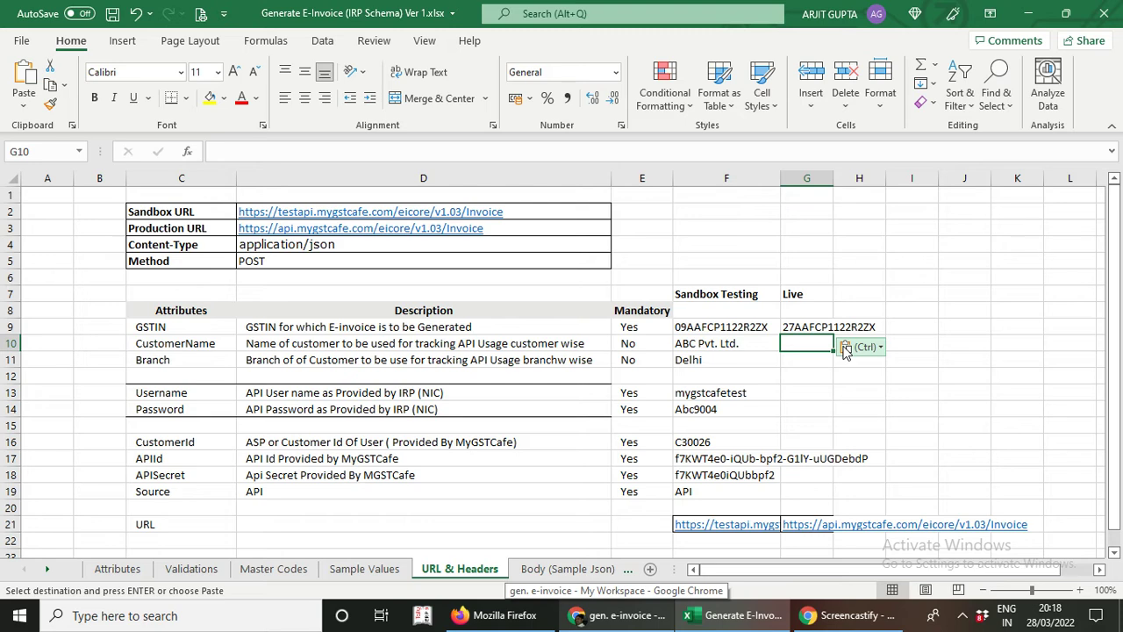
key("Escape")
type("ABC P")
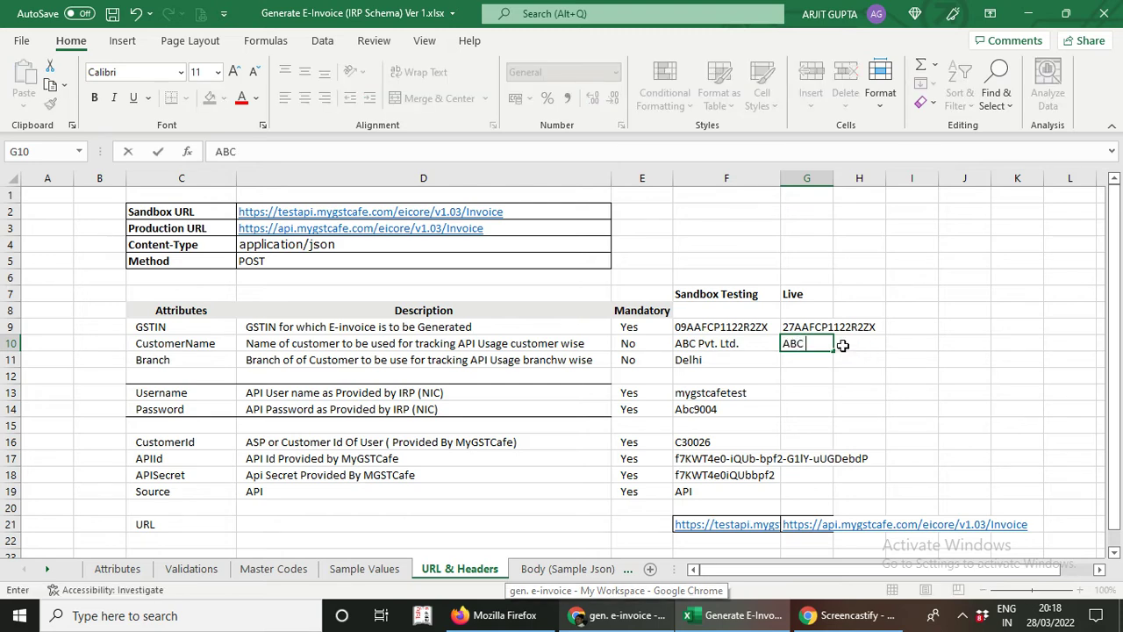
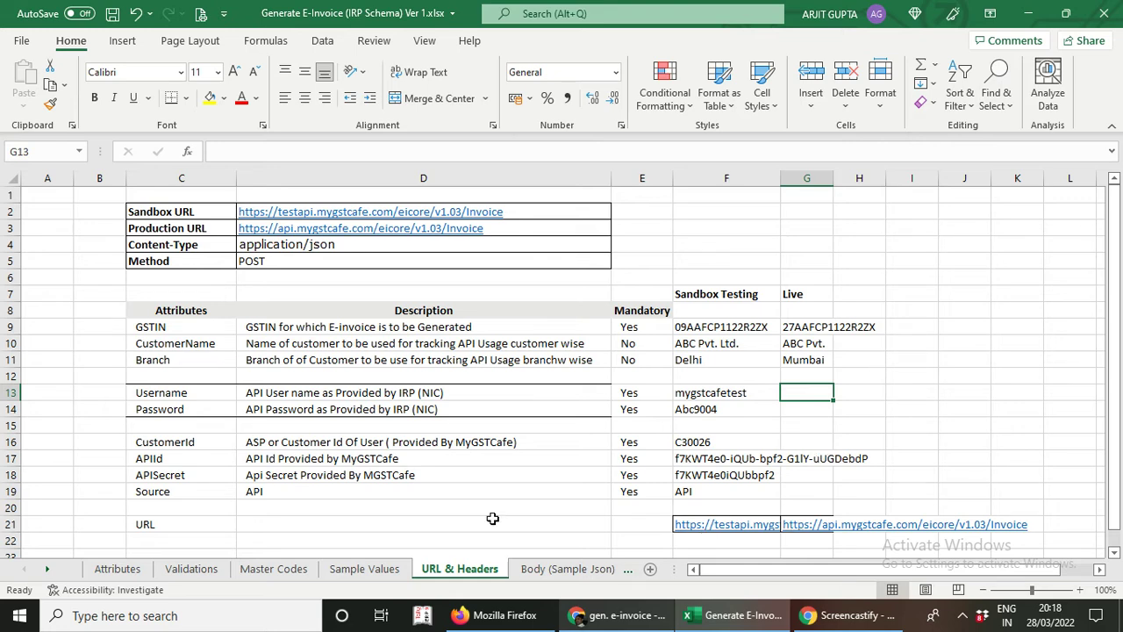
- Examine the Maharastra ID in B14 of the Sample Values sheet, including its API_ prefix and the part after it
left_click(377, 571)
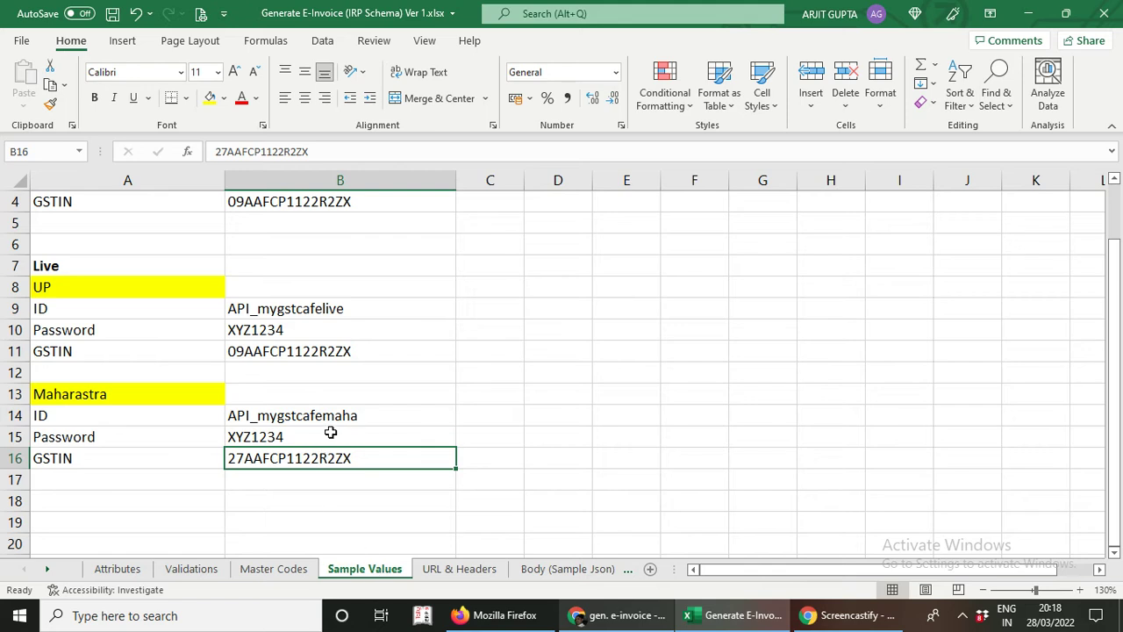
left_click(357, 415)
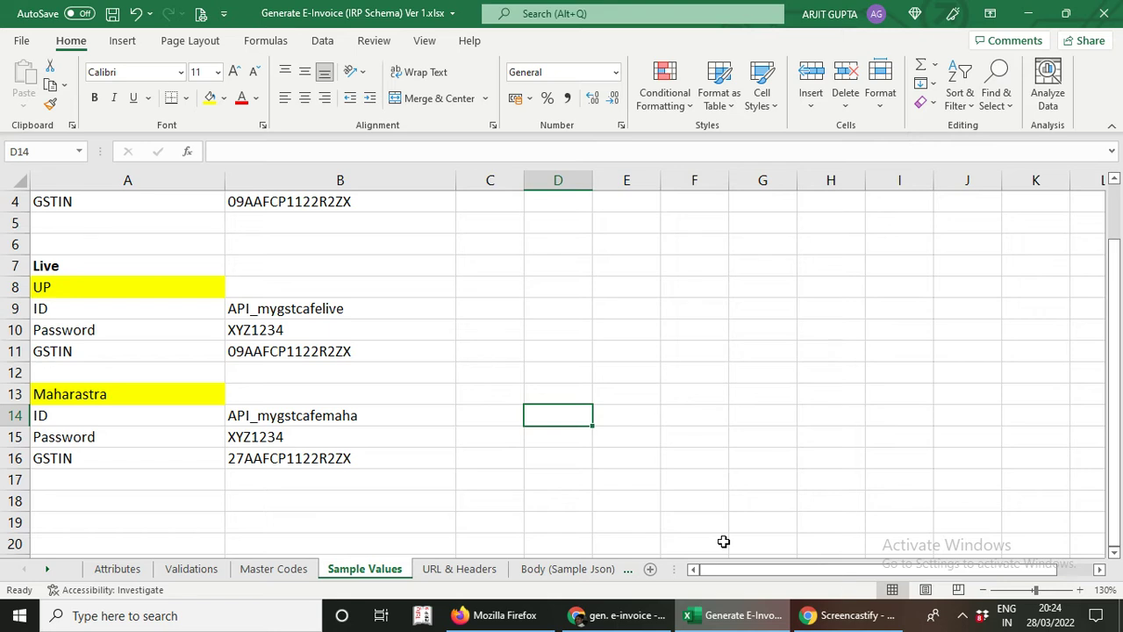
left_click(272, 415)
double_click(269, 416)
left_click_drag(258, 415, 395, 418)
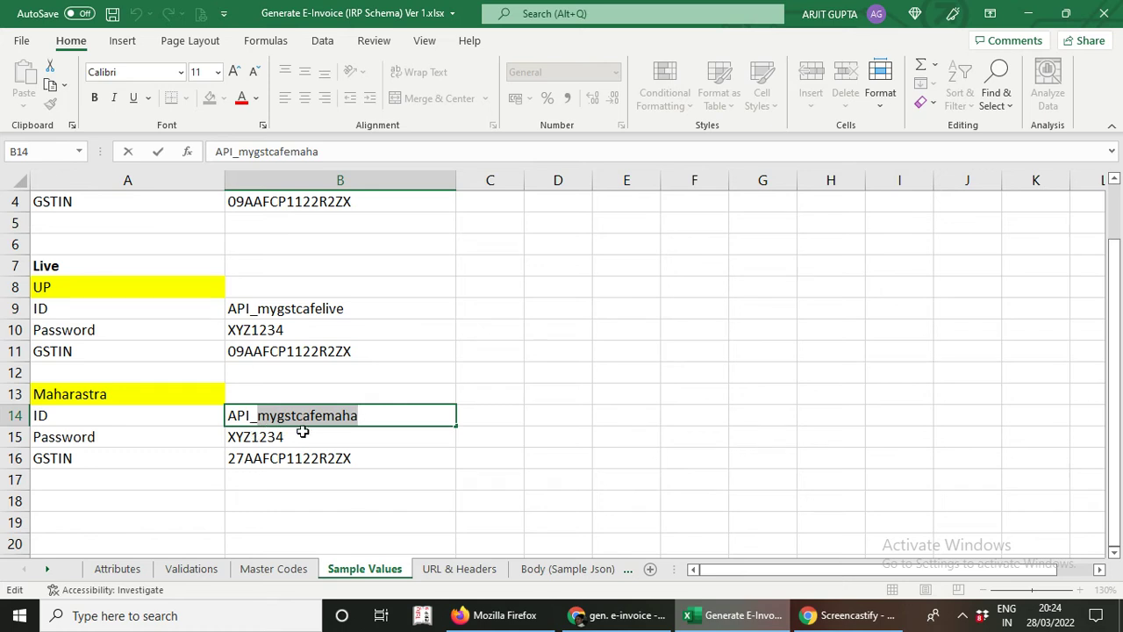
left_click(501, 442)
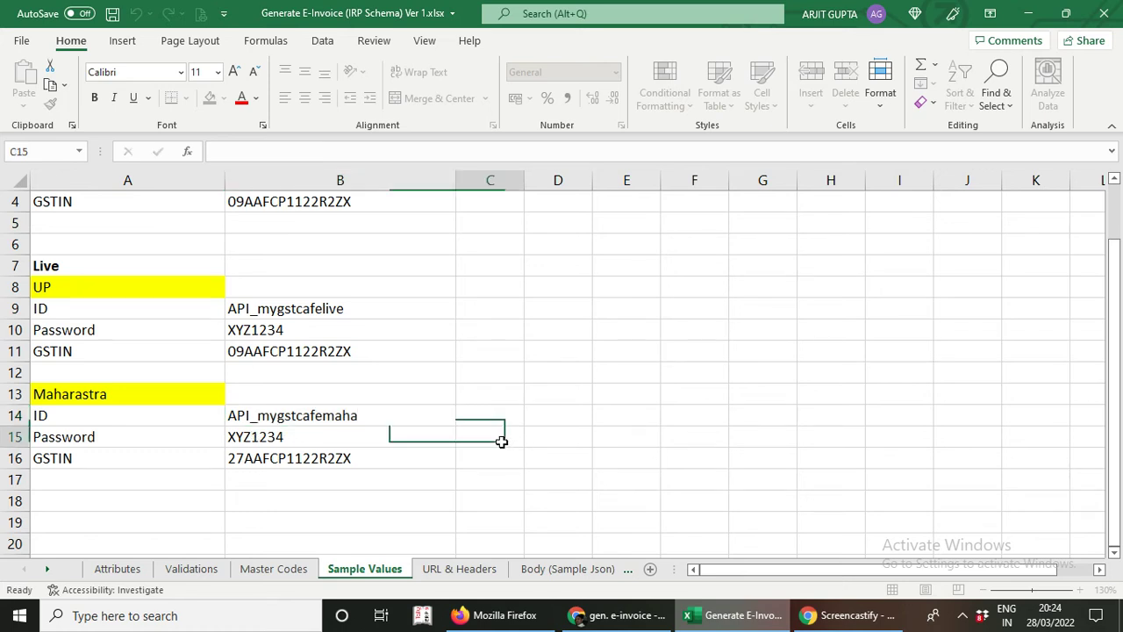
left_click(315, 411)
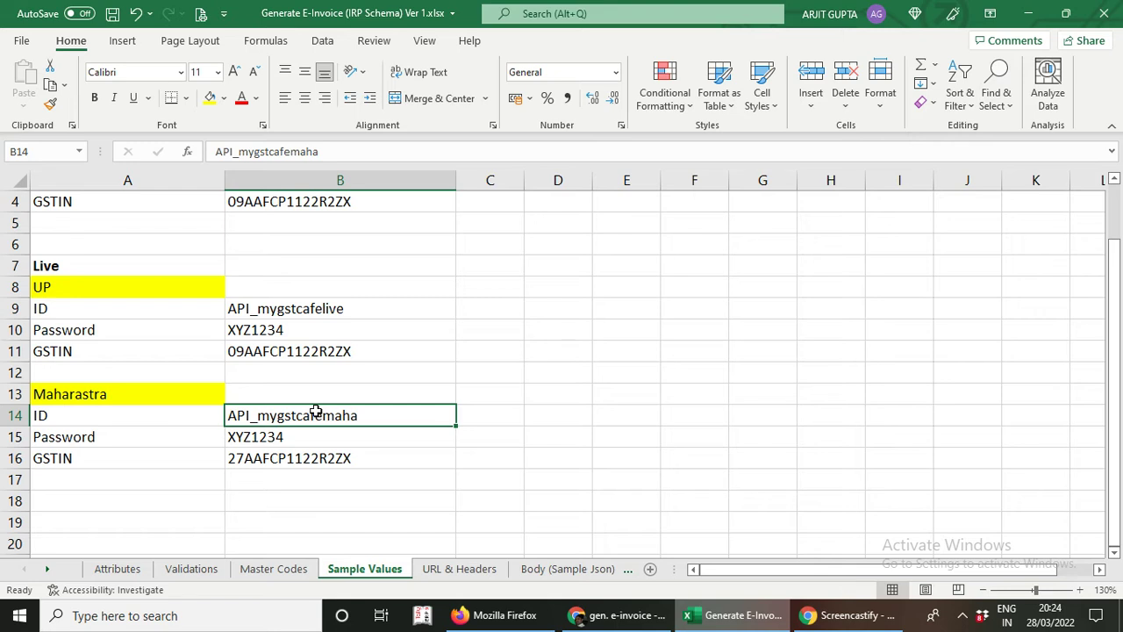
double_click(231, 416)
left_click_drag(231, 416, 251, 416)
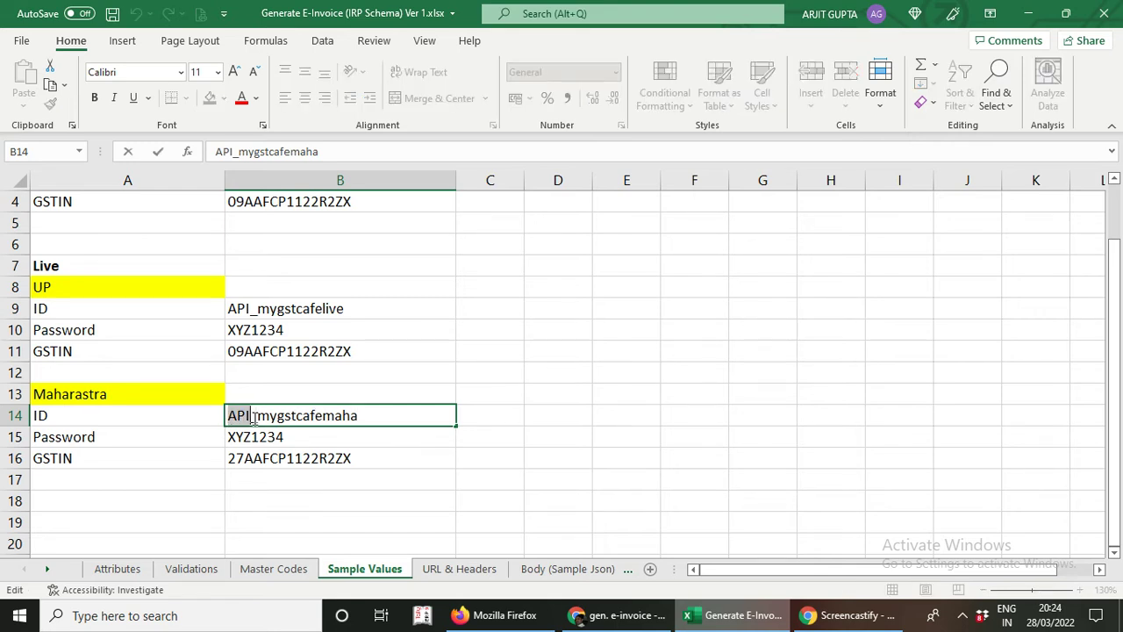
key("shift+Right")
key("Return")
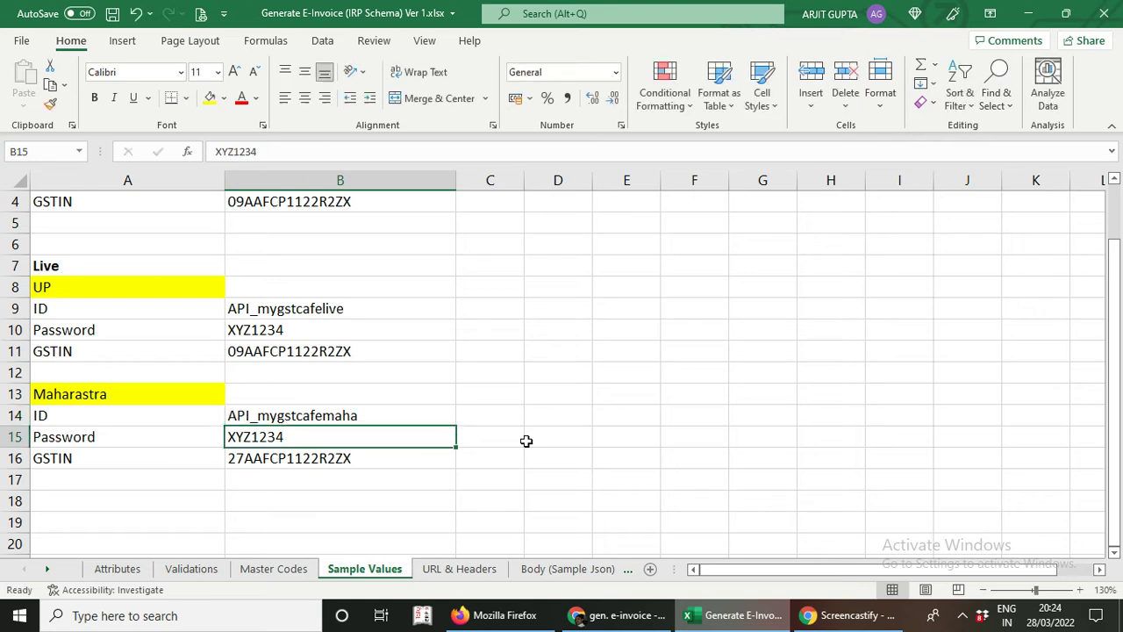
- Copy the Maharastra ID from B14 of Sample Values into the live Username cell G13 of URL & Headers
left_click(318, 414)
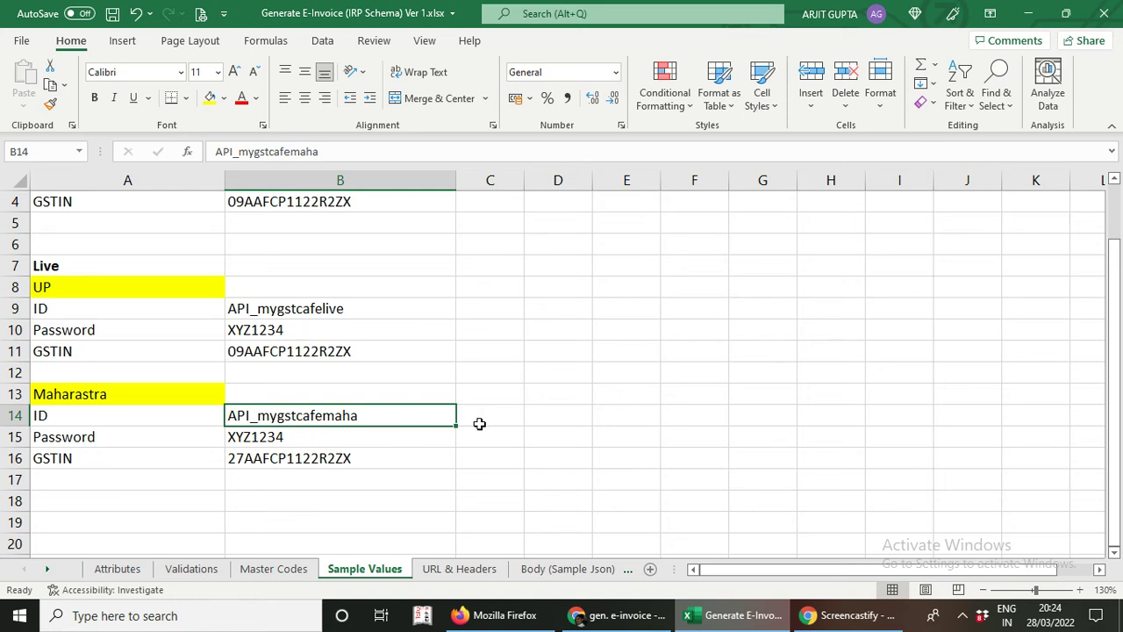
key("ctrl+c")
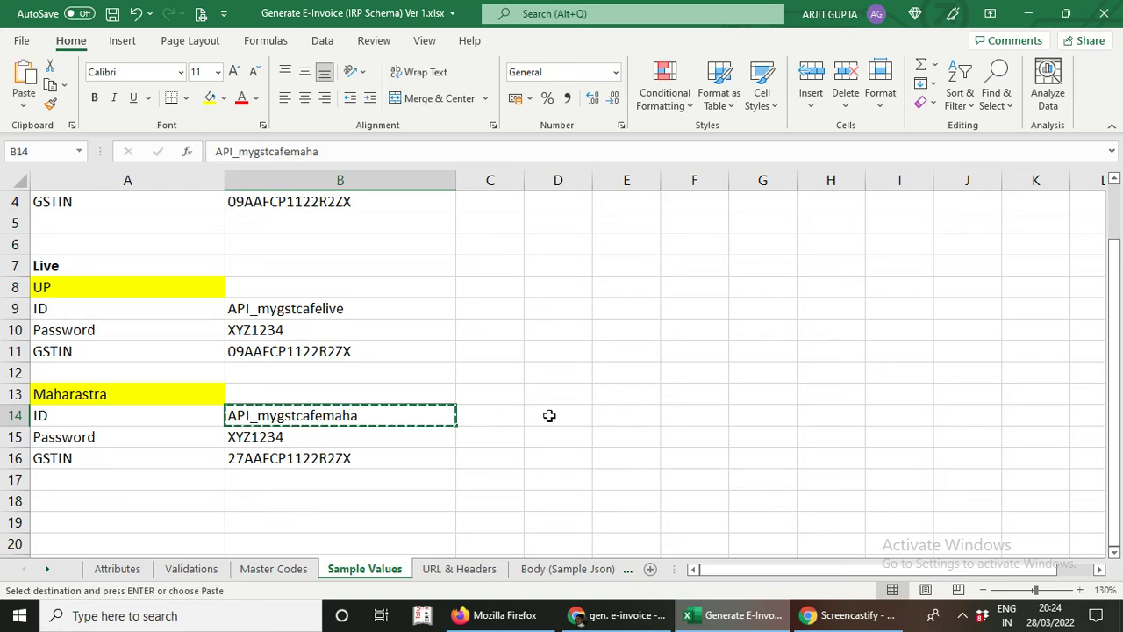
left_click(461, 568)
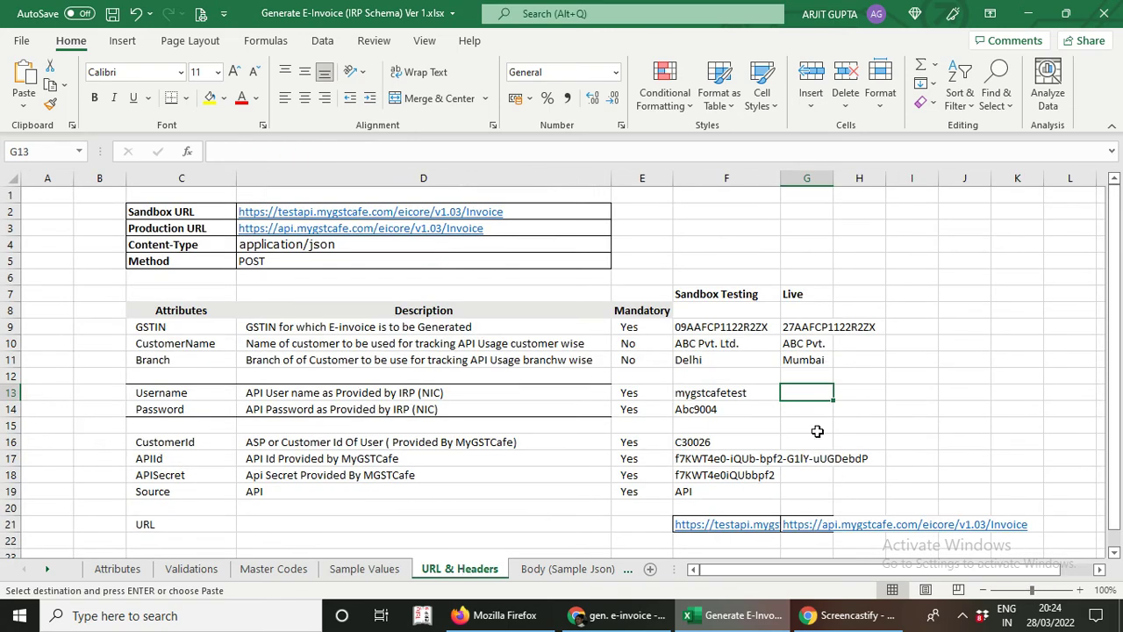
key("ctrl+v")
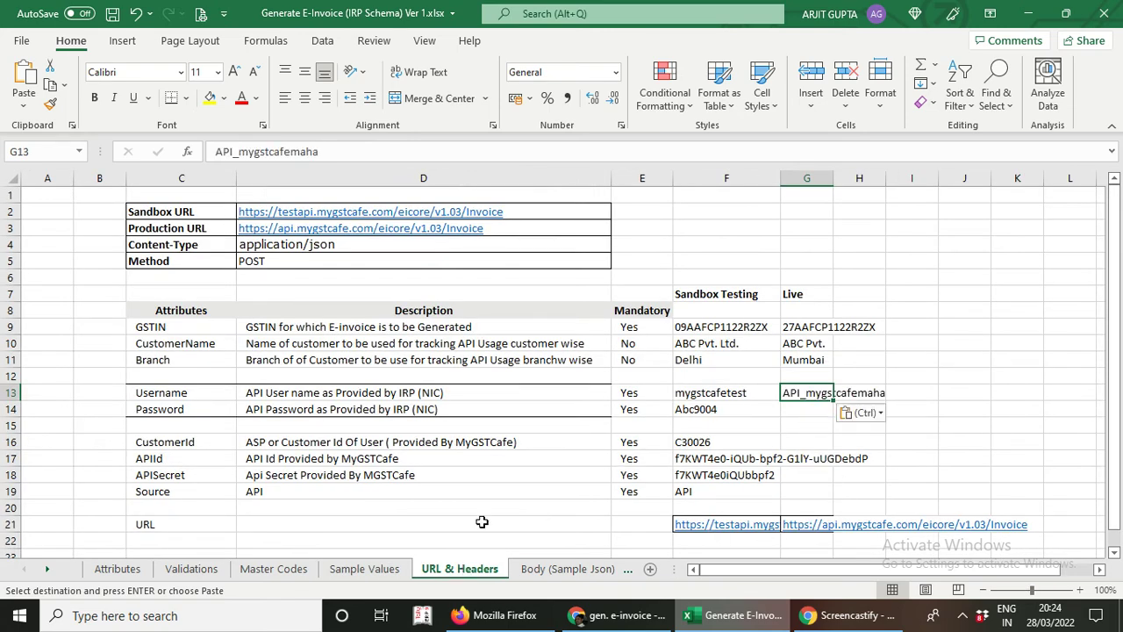
- Copy the Maharastra password from B15 of Sample Values into the live Password cell G14 of URL & Headers
left_click(364, 569)
left_click(302, 437)
key("ctrl+c")
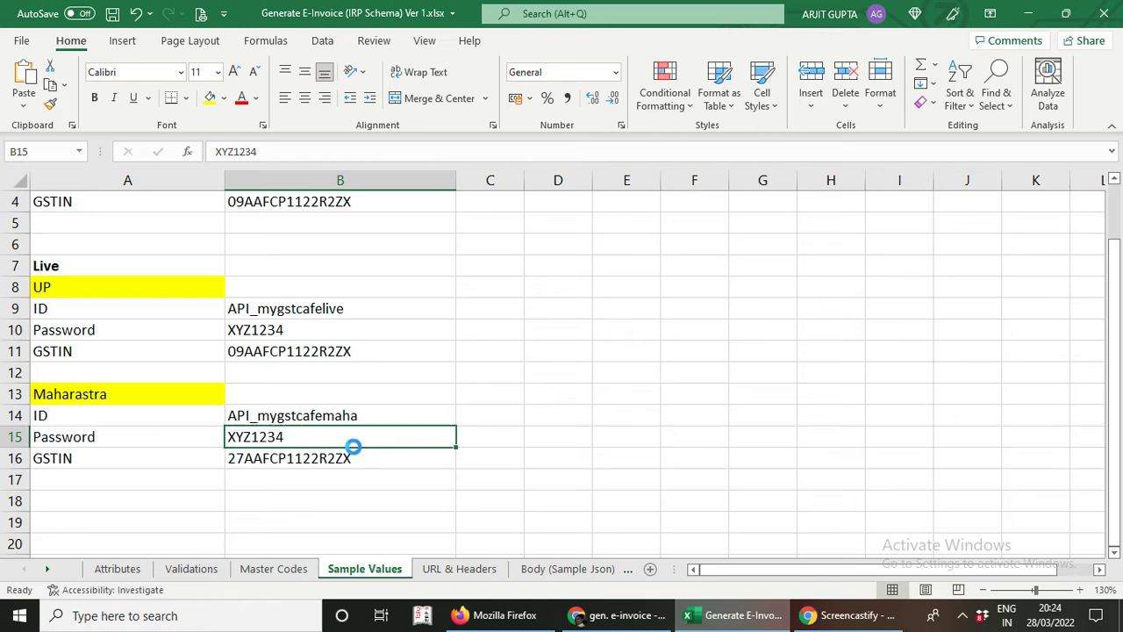
left_click(447, 569)
left_click(808, 408)
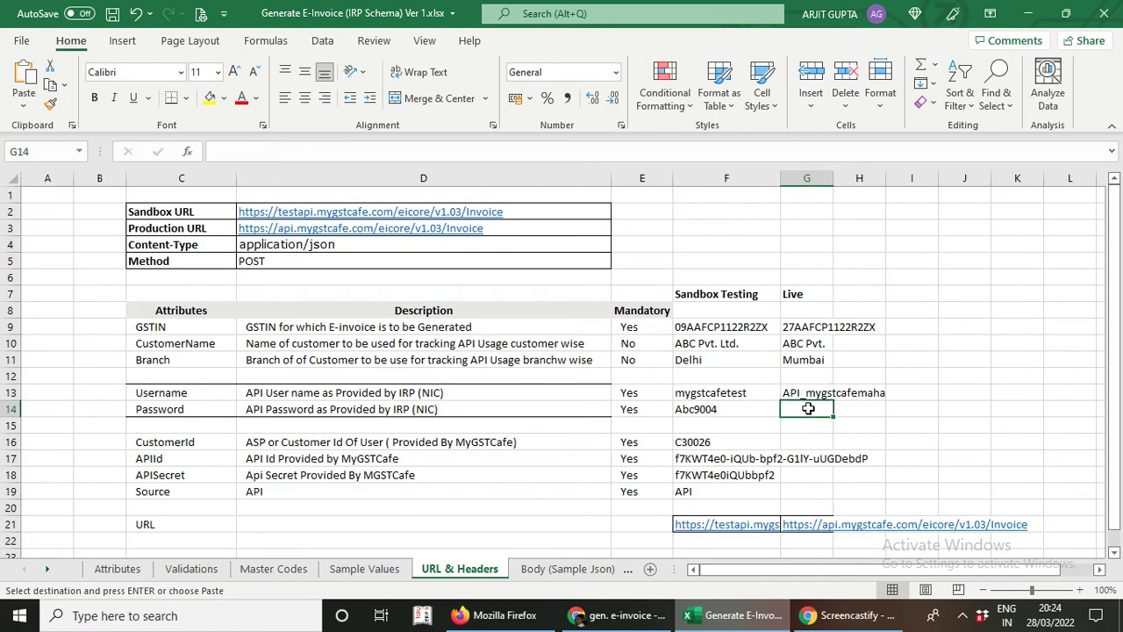
key("ctrl+v")
key("ctrl")
key("Escape")
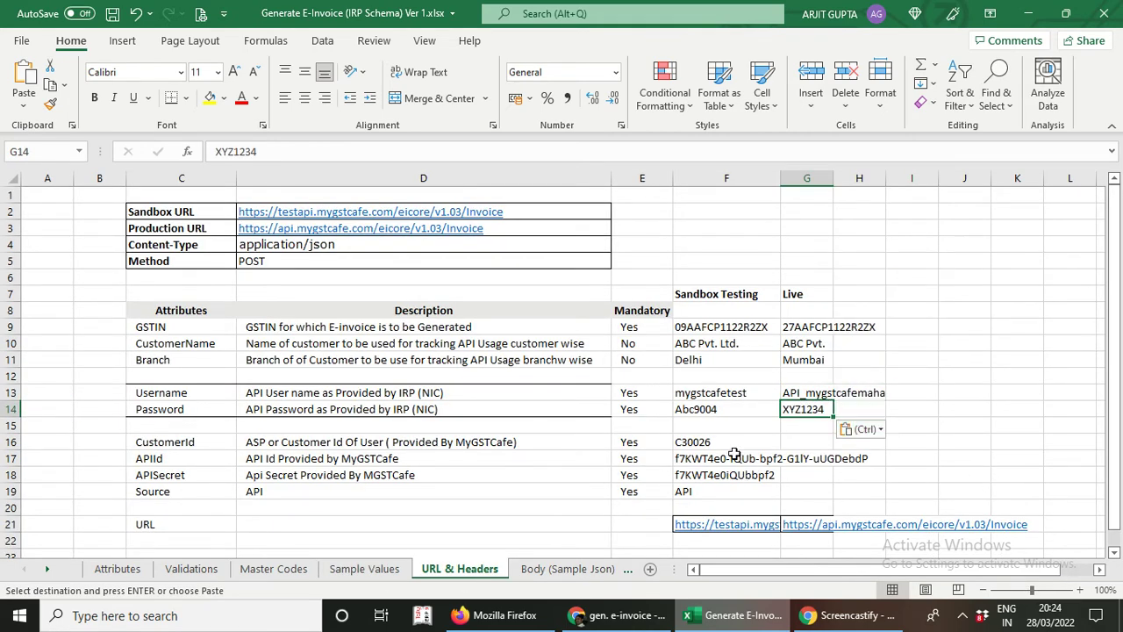
- Copy the sandbox CustomerId, APIId, APISecret and Source values from F16:F19 into the Live column at G16:G19
left_click(716, 450)
left_click_drag(716, 450, 728, 492)
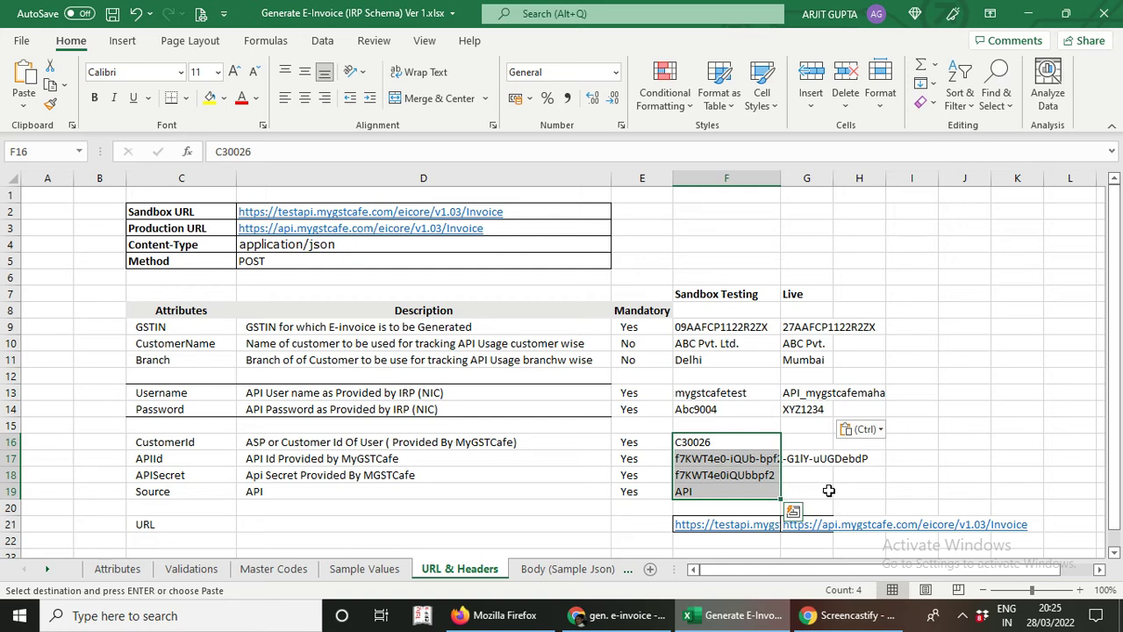
key("ctrl+c")
left_click(806, 443)
key("ctrl+v")
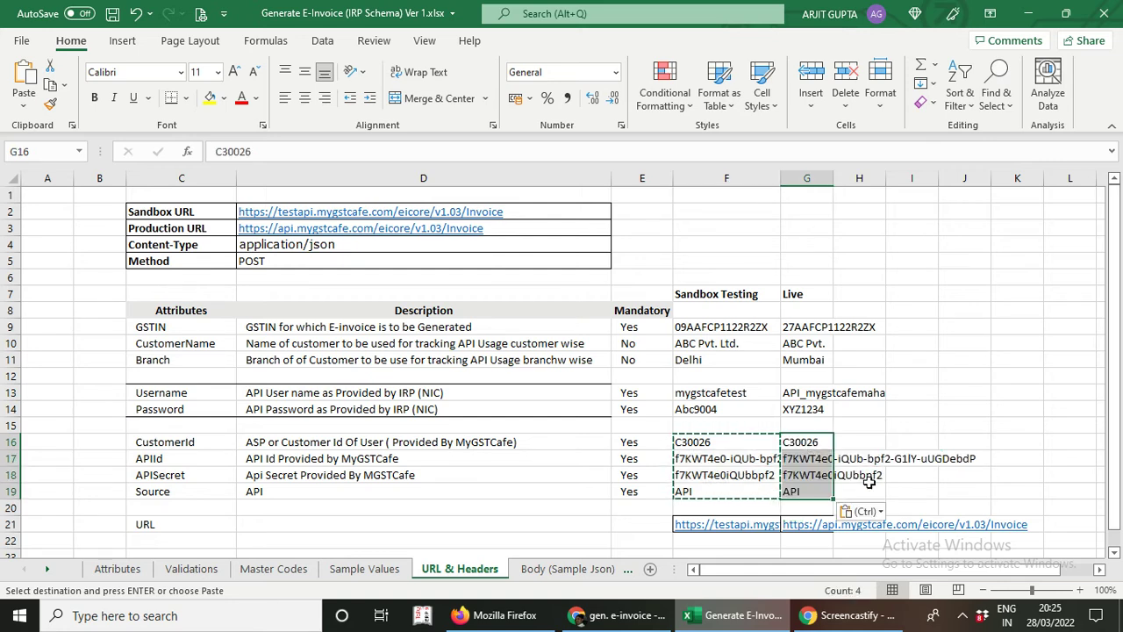
- Fit column F to its contents and widen column G on the URL & Headers sheet
double_click(780, 178)
left_click_drag(1008, 179, 1051, 179)
left_click(1049, 277)
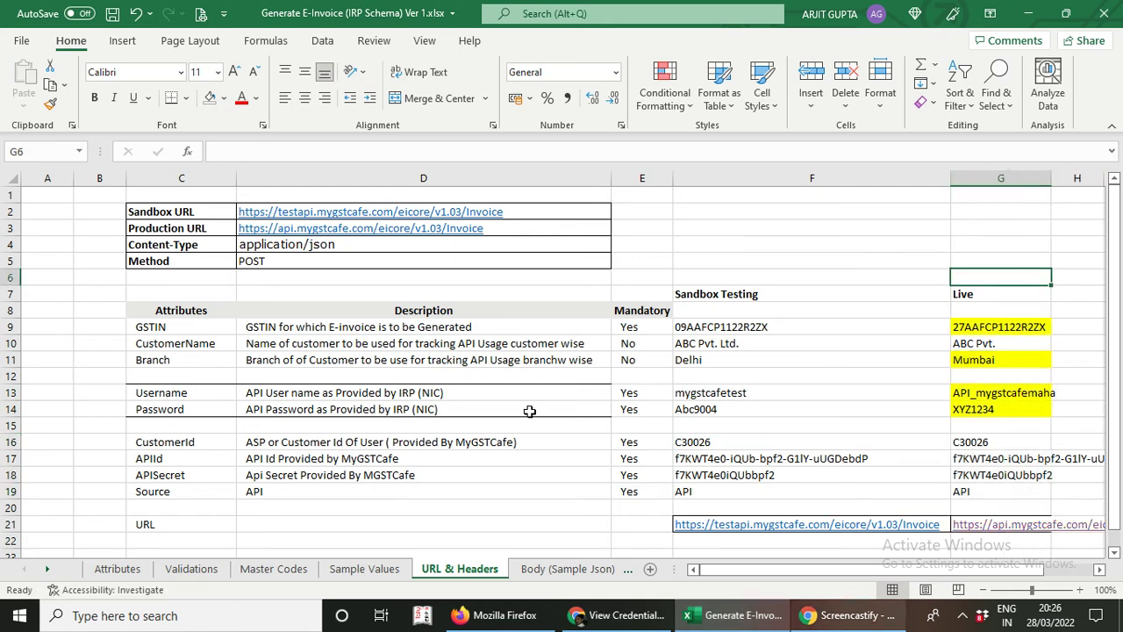
- Review the highlighted live GSTIN, Branch, Username and Password cells in column G, plus the live CustomerId in G16
left_click(1003, 328)
left_click(998, 359)
left_click(995, 396)
left_click(982, 411)
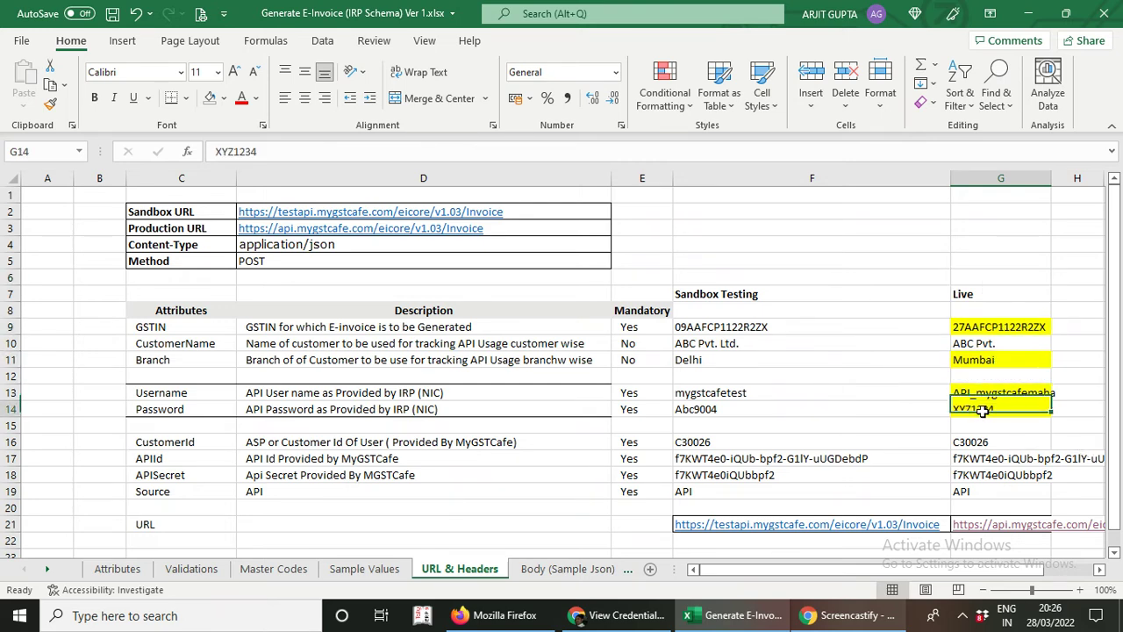
left_click(986, 328)
left_click(985, 359)
left_click(982, 396)
left_click(981, 412)
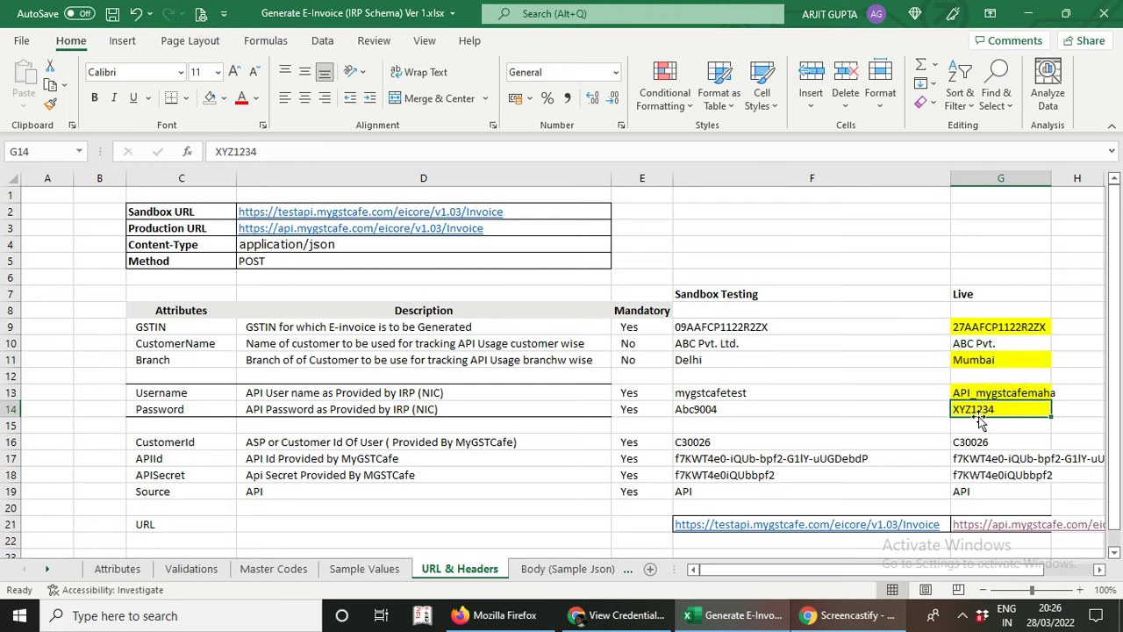
left_click(987, 328)
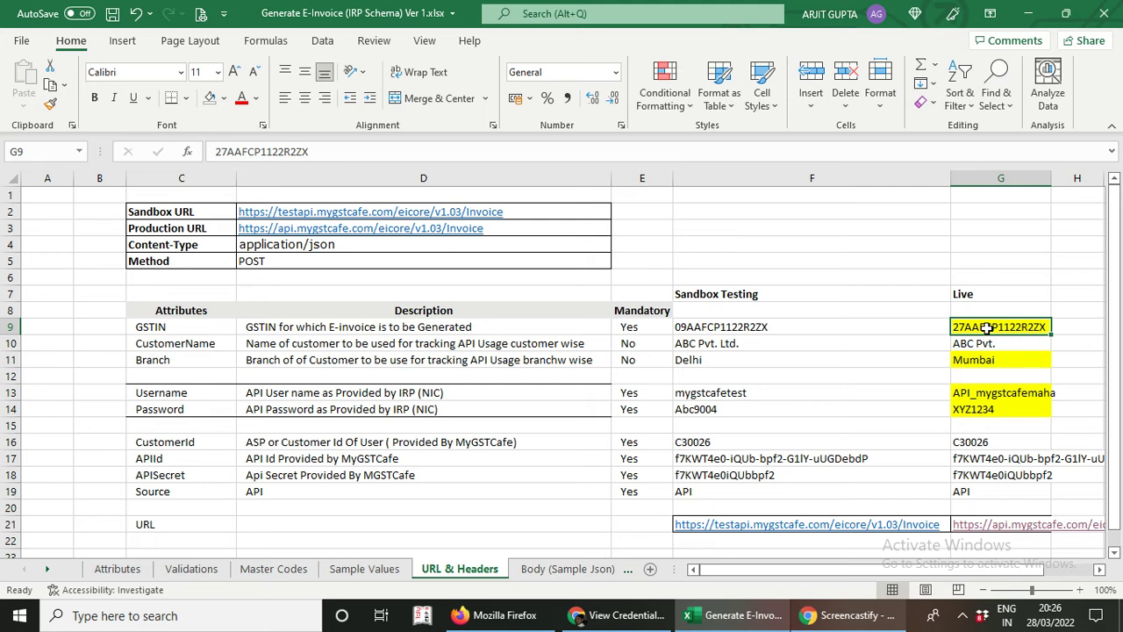
left_click_drag(982, 394, 980, 409)
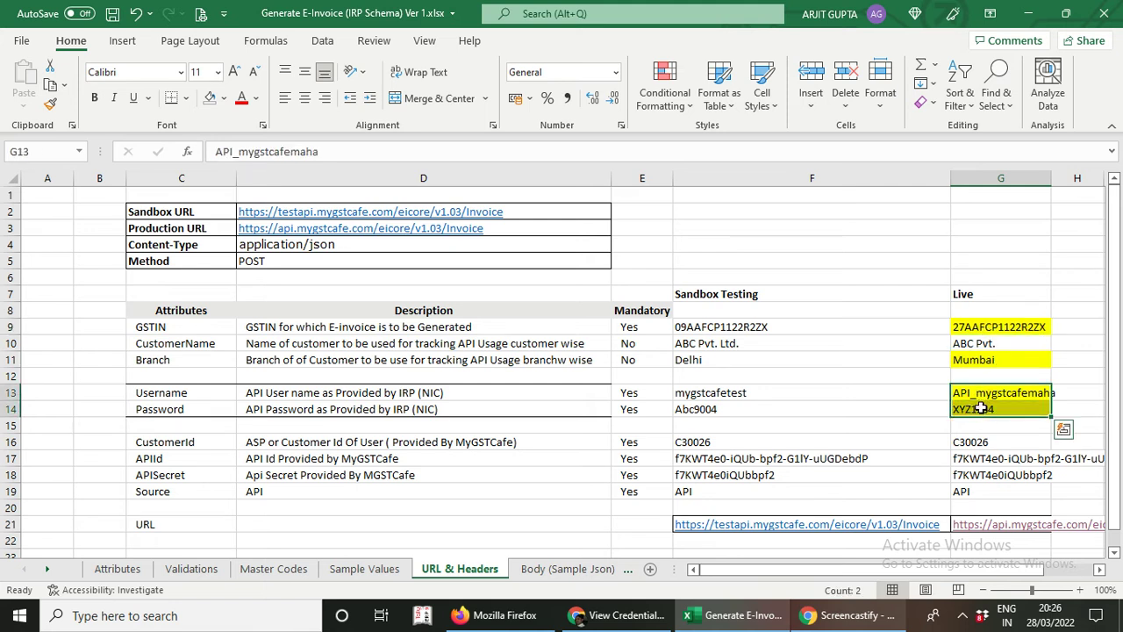
left_click(992, 327)
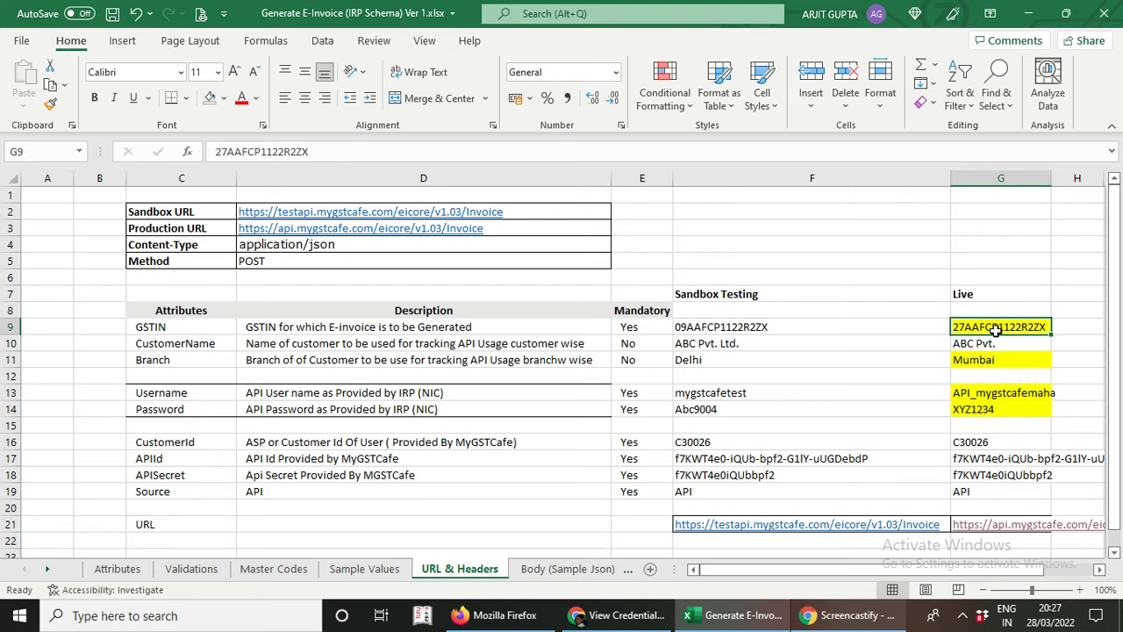
left_click(996, 395)
left_click(997, 409)
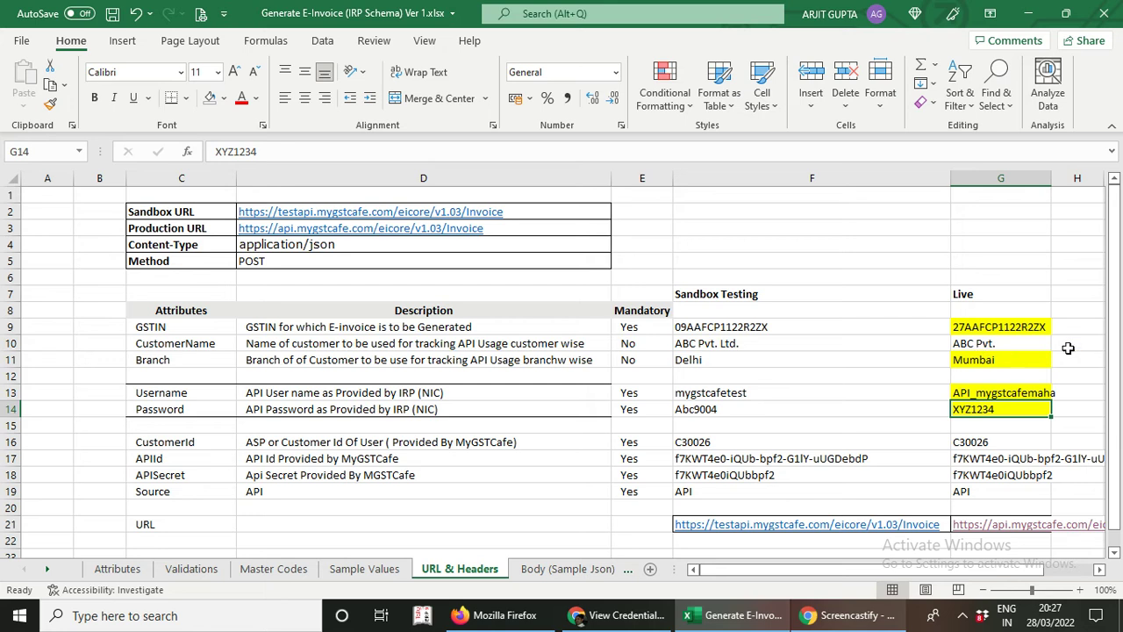
left_click(985, 442)
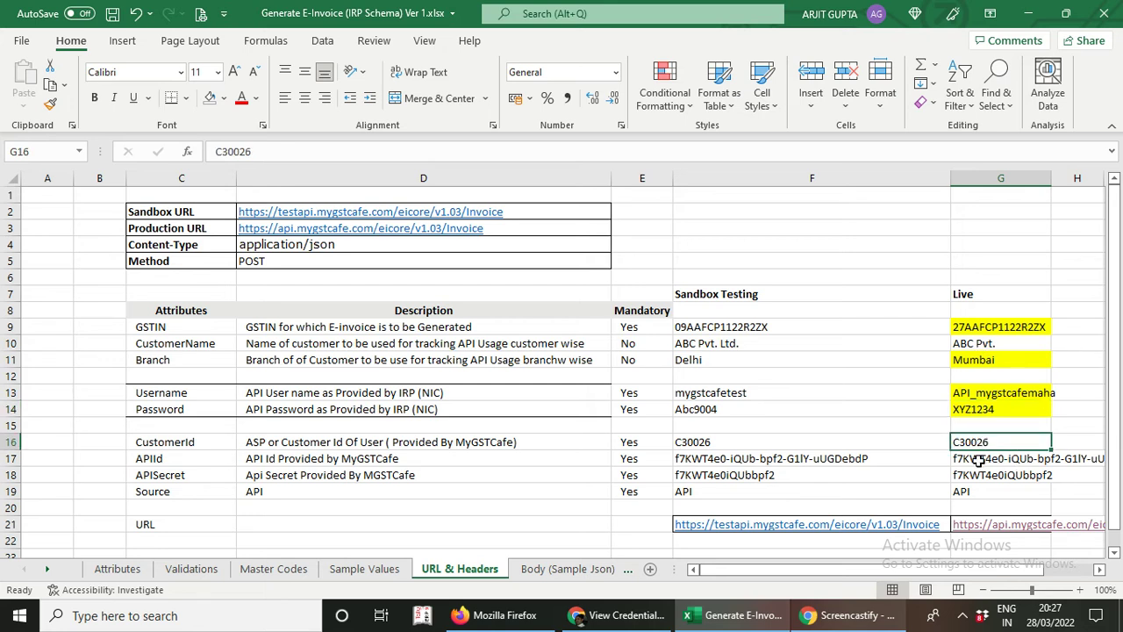
- Fill the live URL cell G21 with the standard light blue colour
left_click(989, 541)
key("Up")
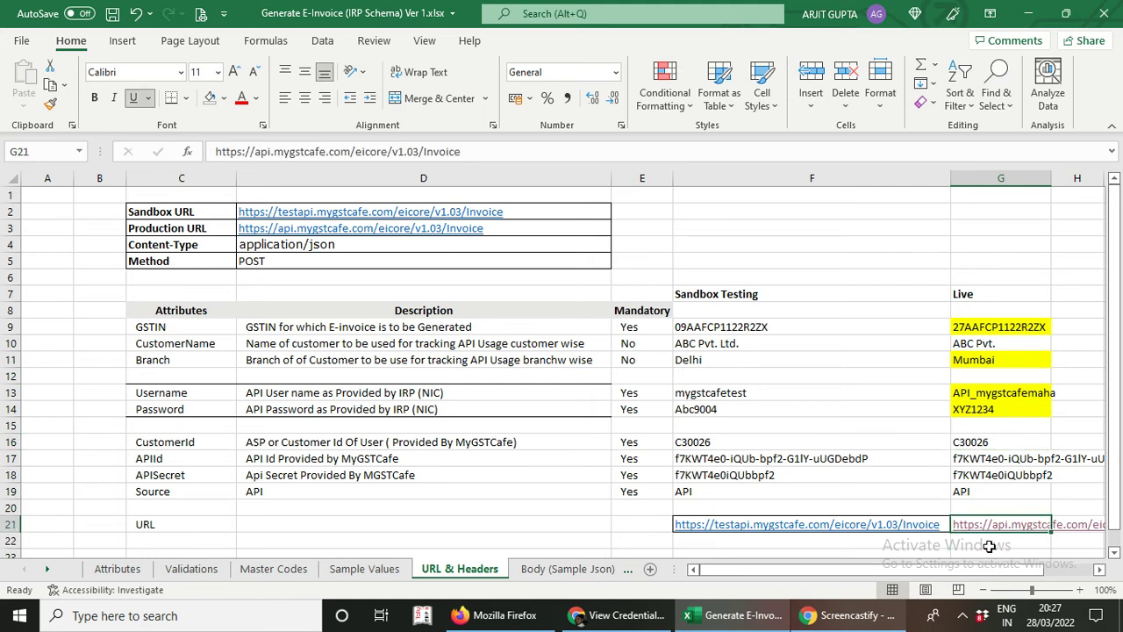
left_click(224, 99)
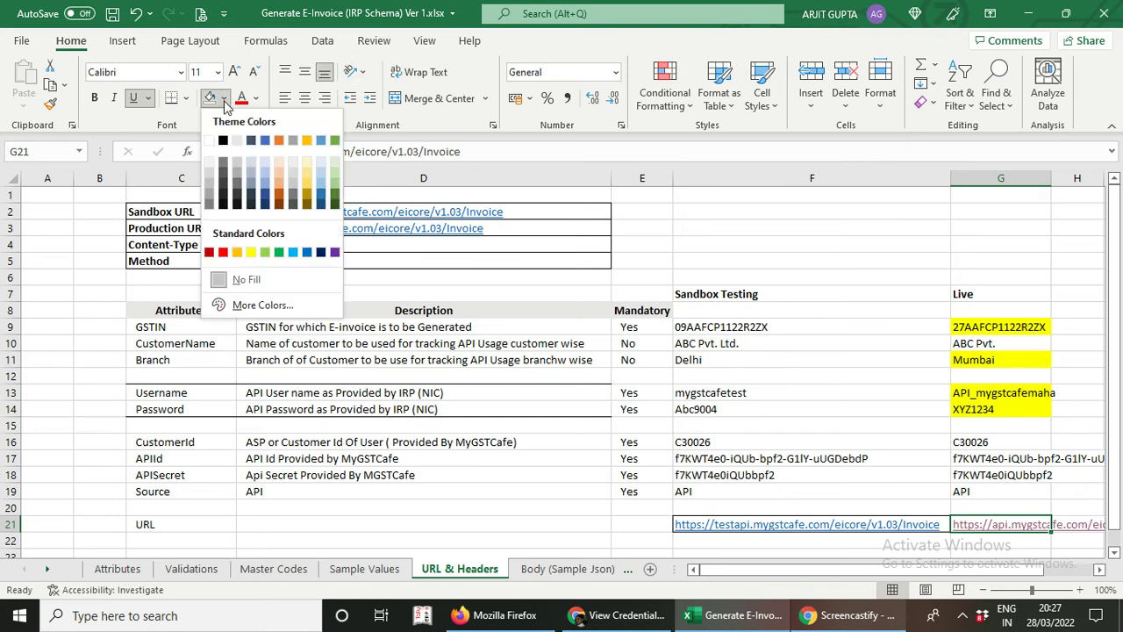
left_click(293, 252)
left_click(1013, 493)
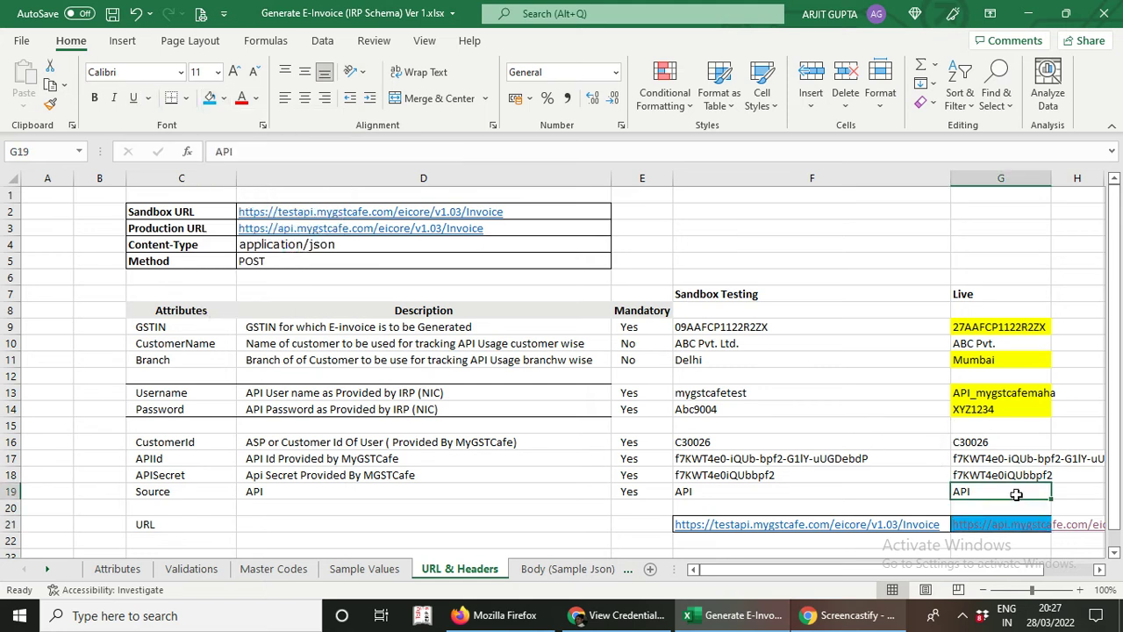
left_click(1003, 508)
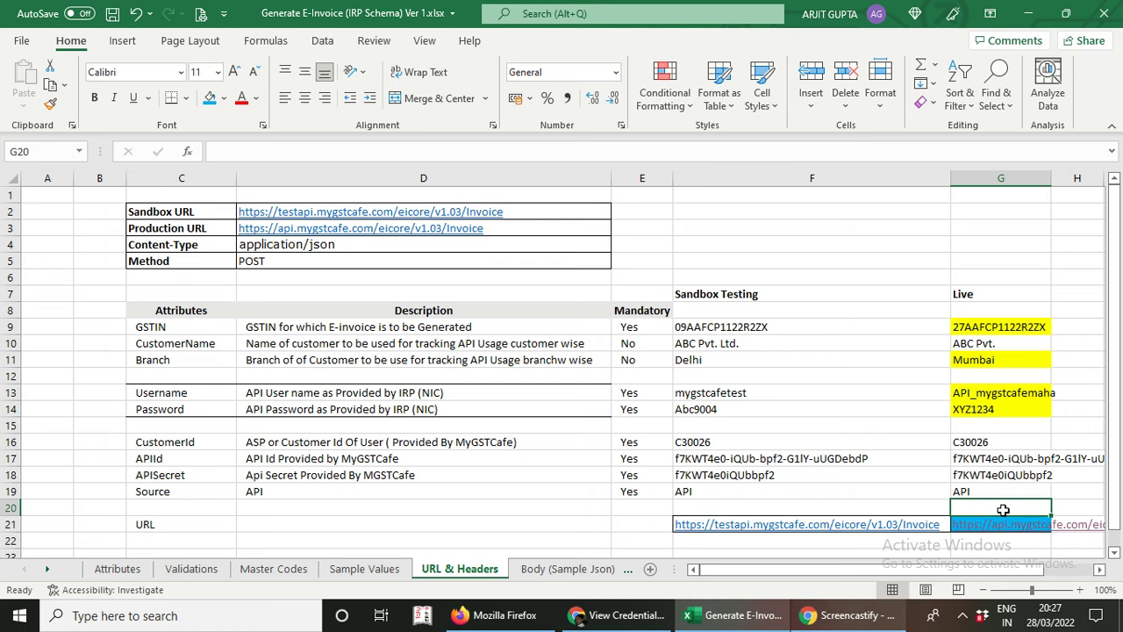
key("Down")
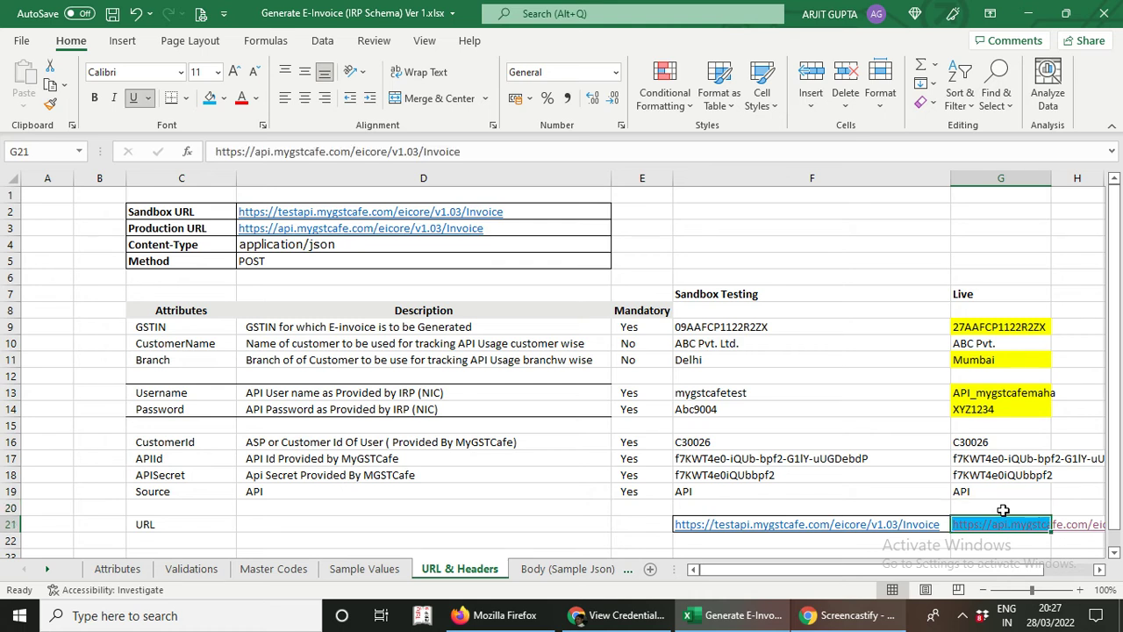
key("Left")
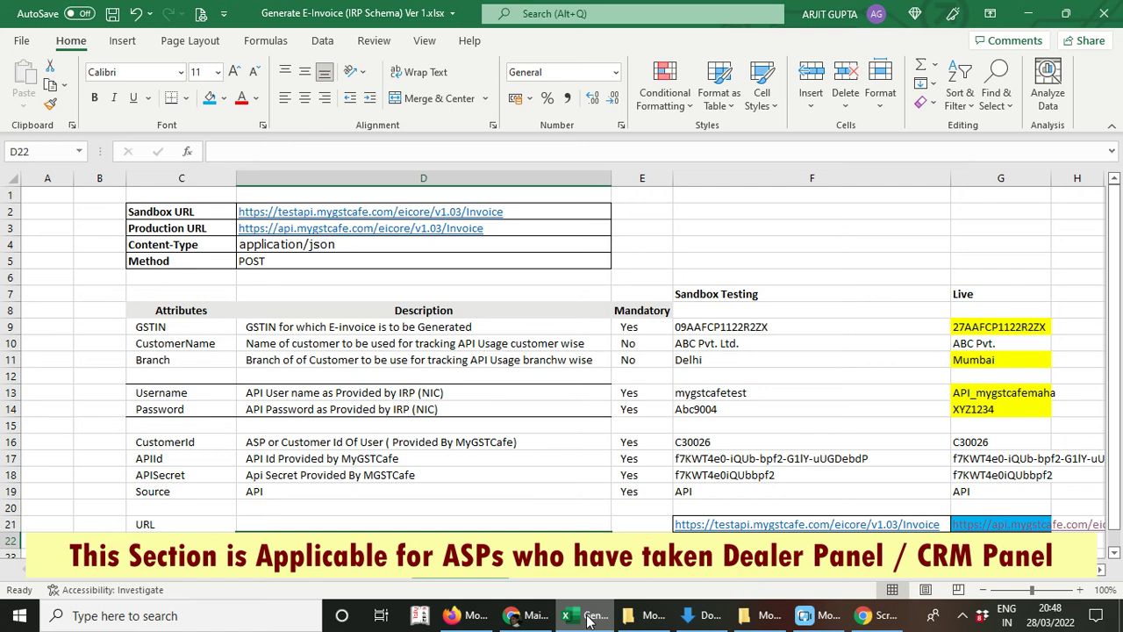
- Review the sandbox CustomerId, APIId, APISecret and Source values in F16:F19
left_click(700, 444)
left_click(699, 458)
left_click(697, 474)
left_click(693, 491)
left_click_drag(699, 443, 703, 490)
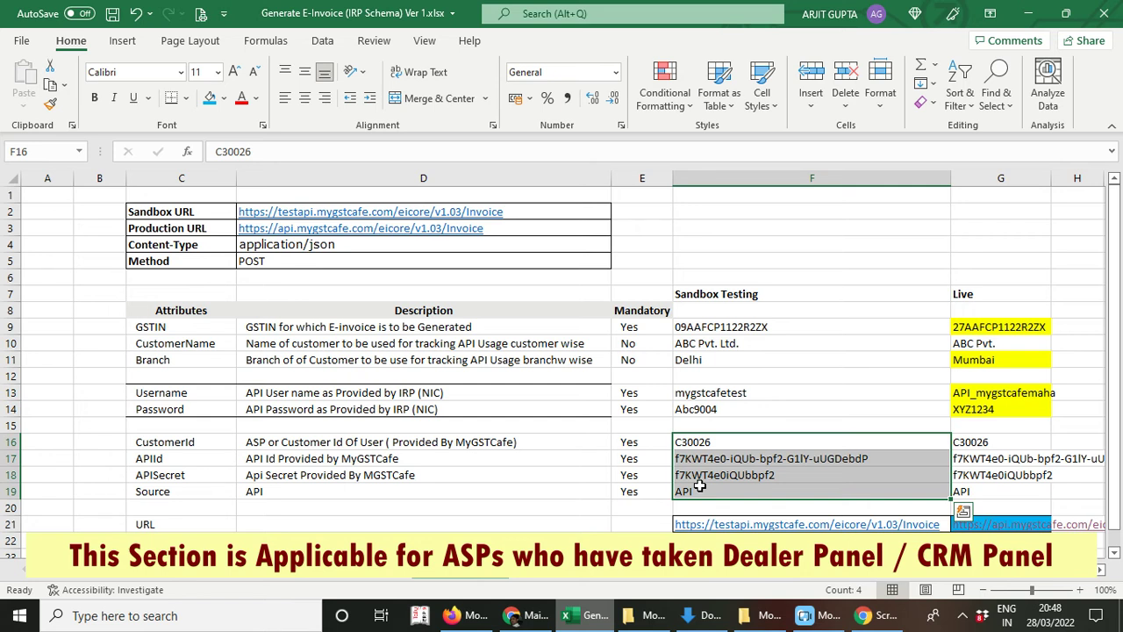
- Switch to Chrome, view the customer list in the mygstcafe ASP Panel, and return to the dashboard
left_click(527, 615)
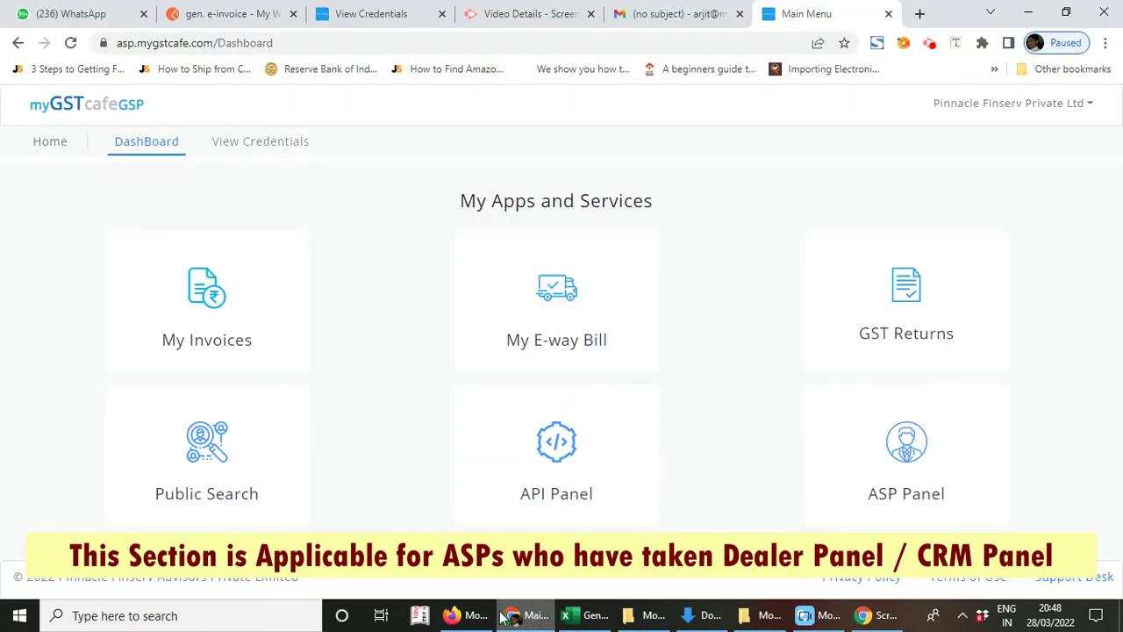
left_click(908, 470)
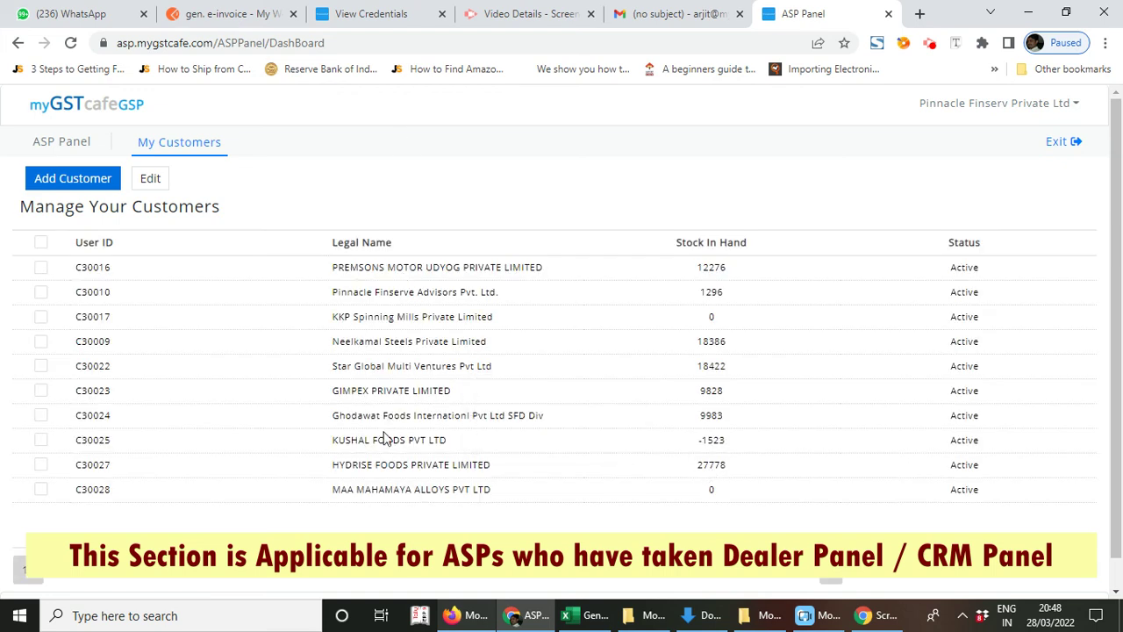
left_click(70, 106)
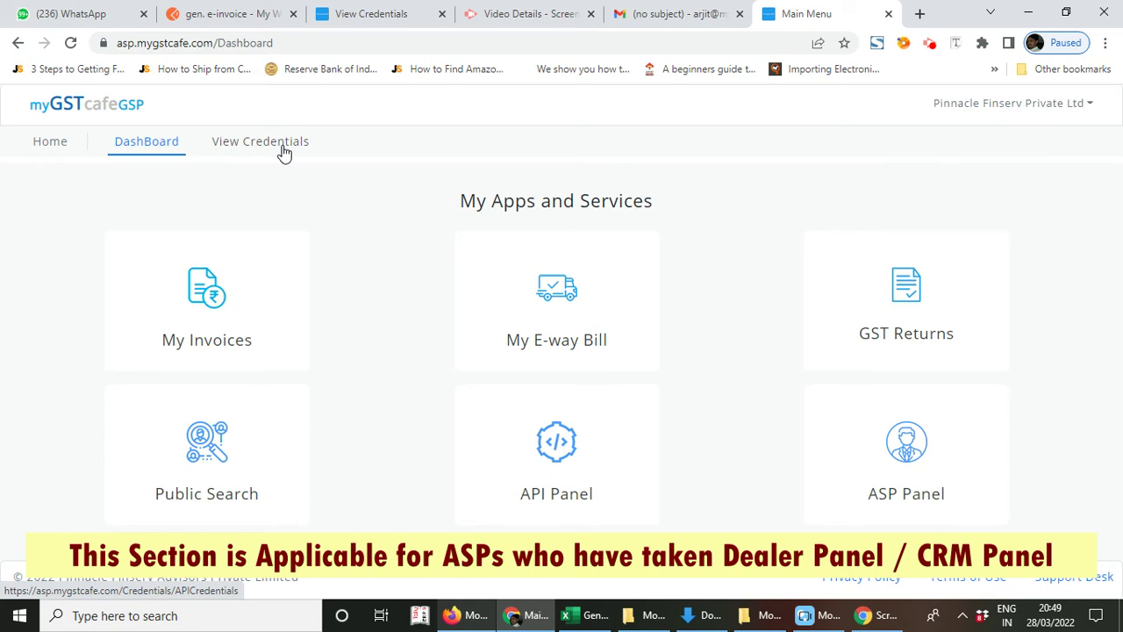
- Log back in to the test company's app.mygstcafe.com account with the saved credentials and open its API Credentials page
left_click(363, 14)
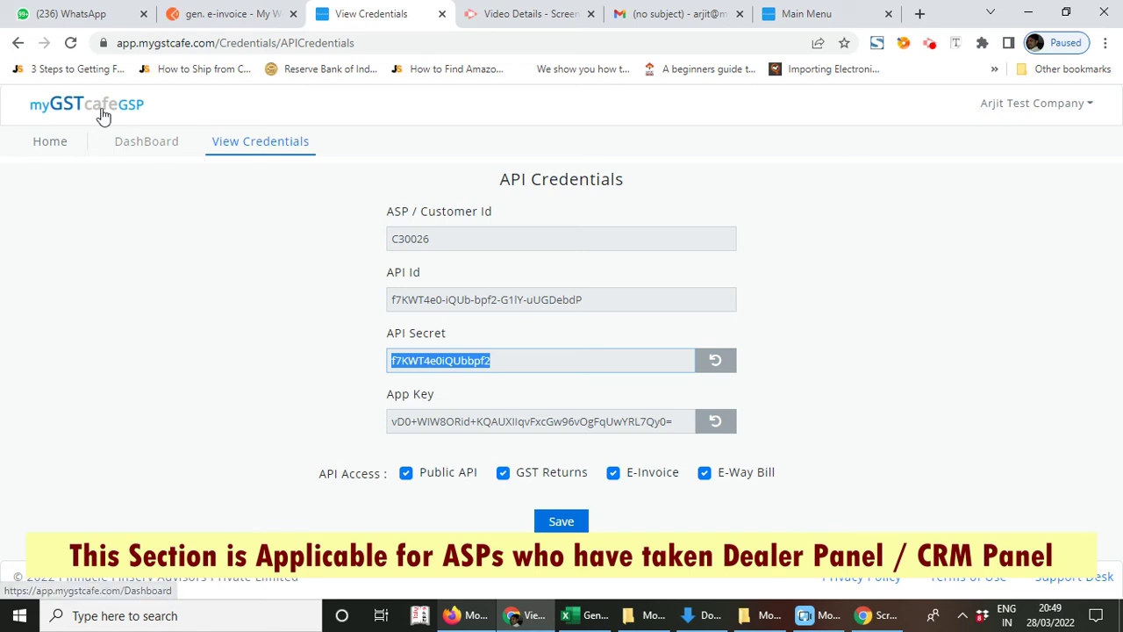
left_click(102, 114)
left_click(566, 353)
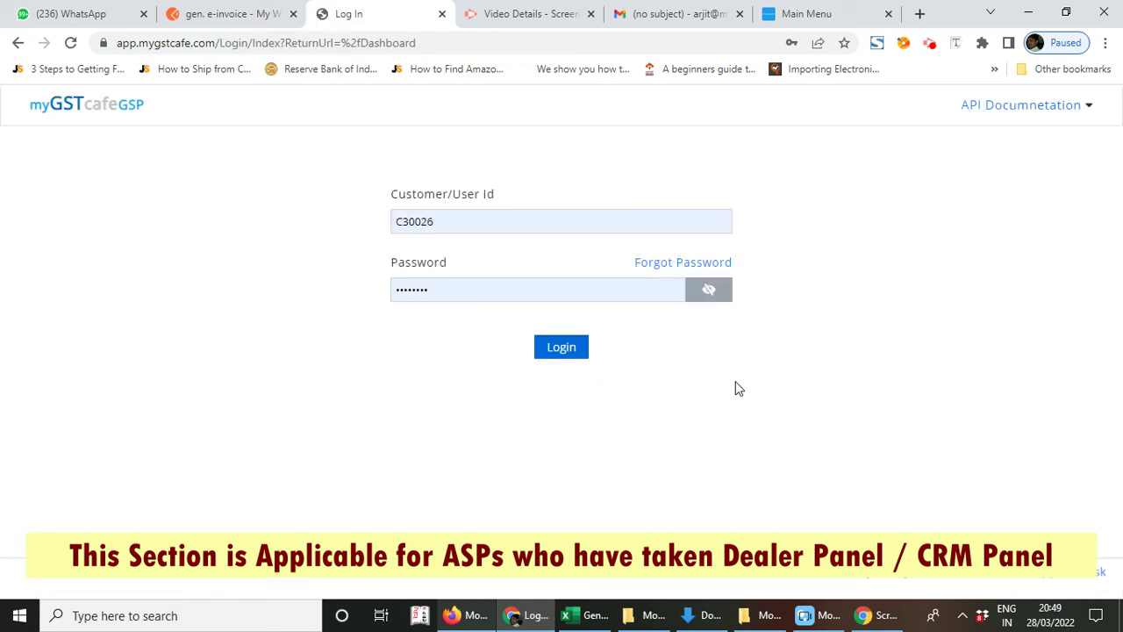
left_click(569, 354)
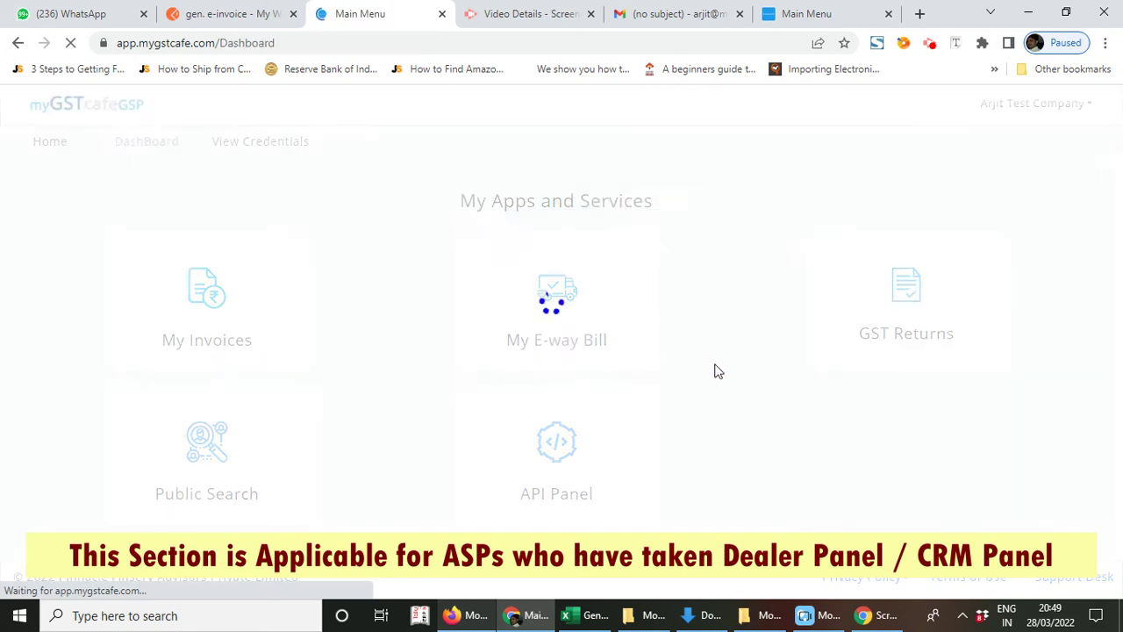
left_click(268, 144)
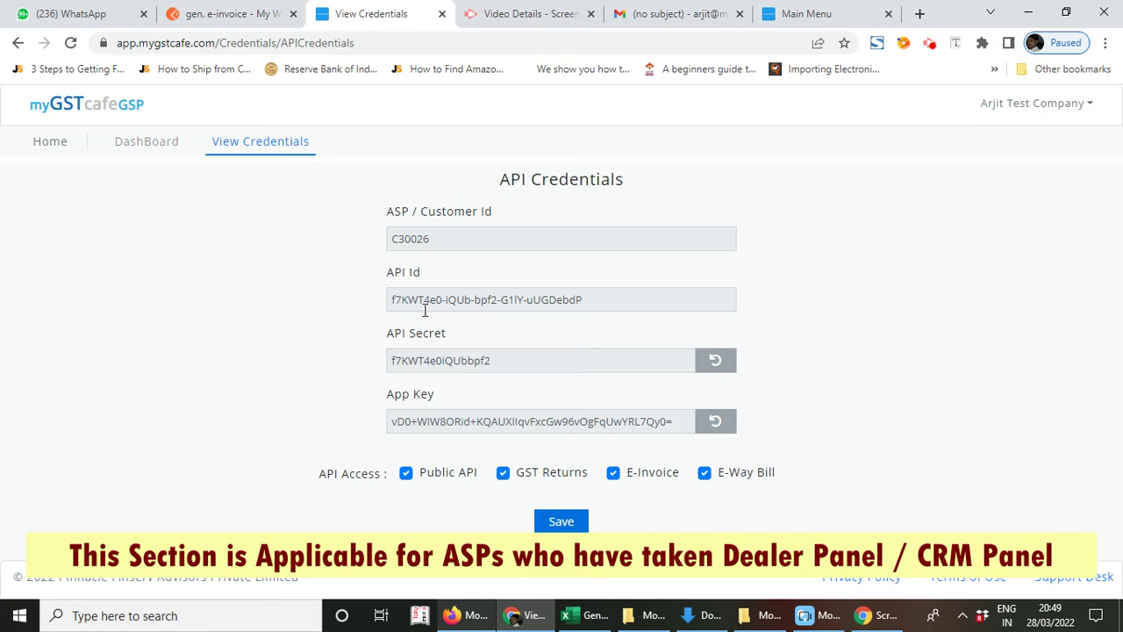
- Review the ASP / Customer Id and API Id fields on the test company's API Credentials page
double_click(419, 239)
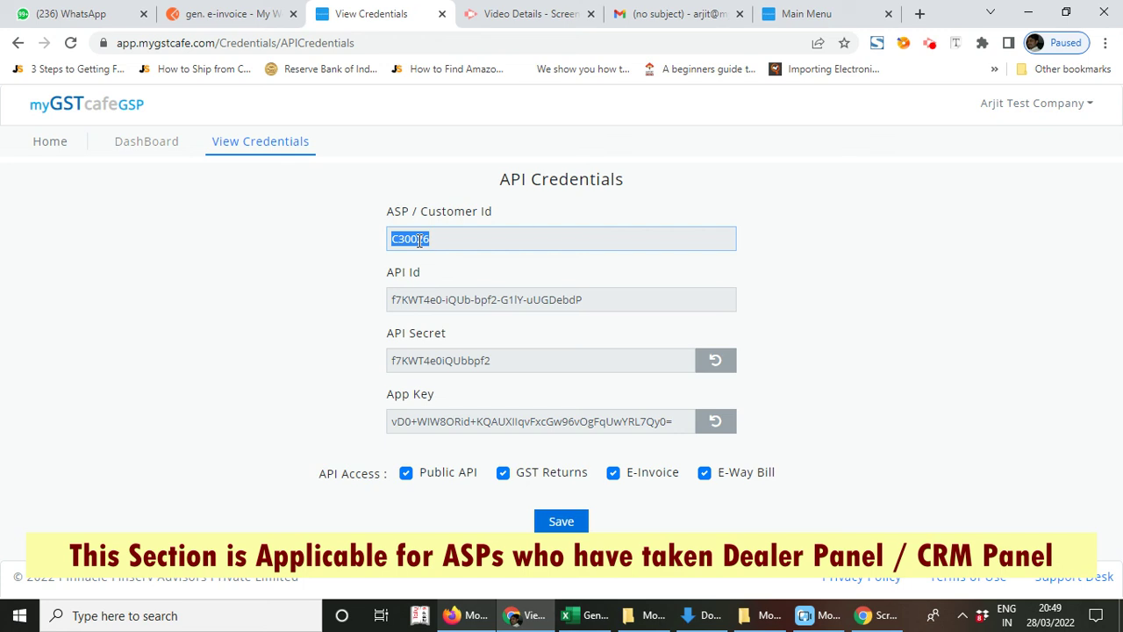
double_click(430, 298)
left_click(414, 238)
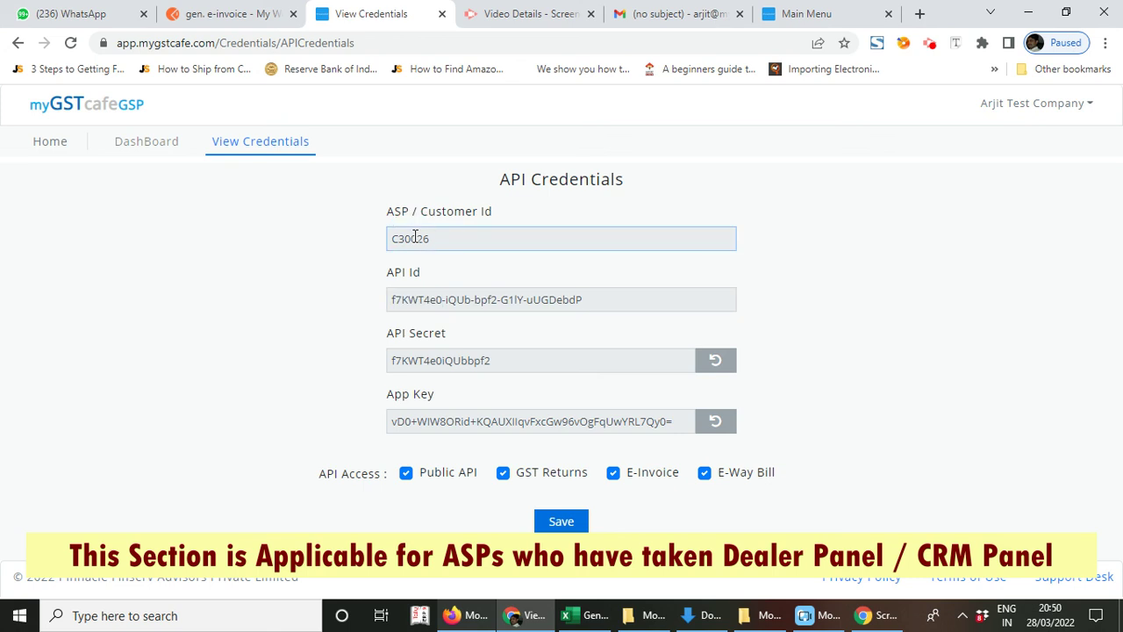
double_click(414, 238)
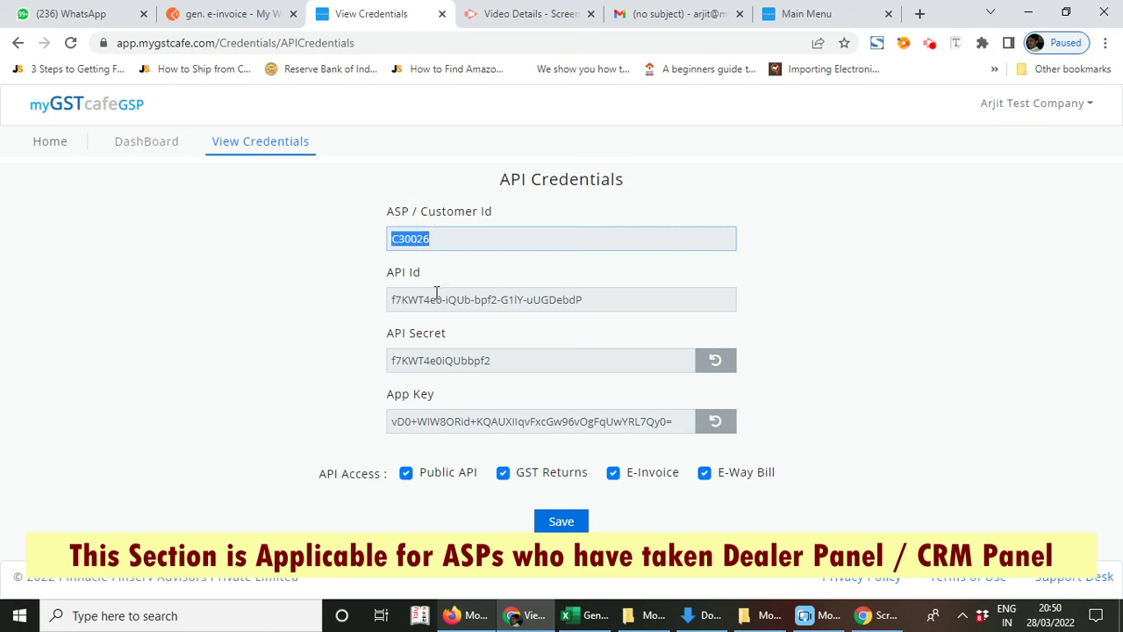
left_click(436, 294)
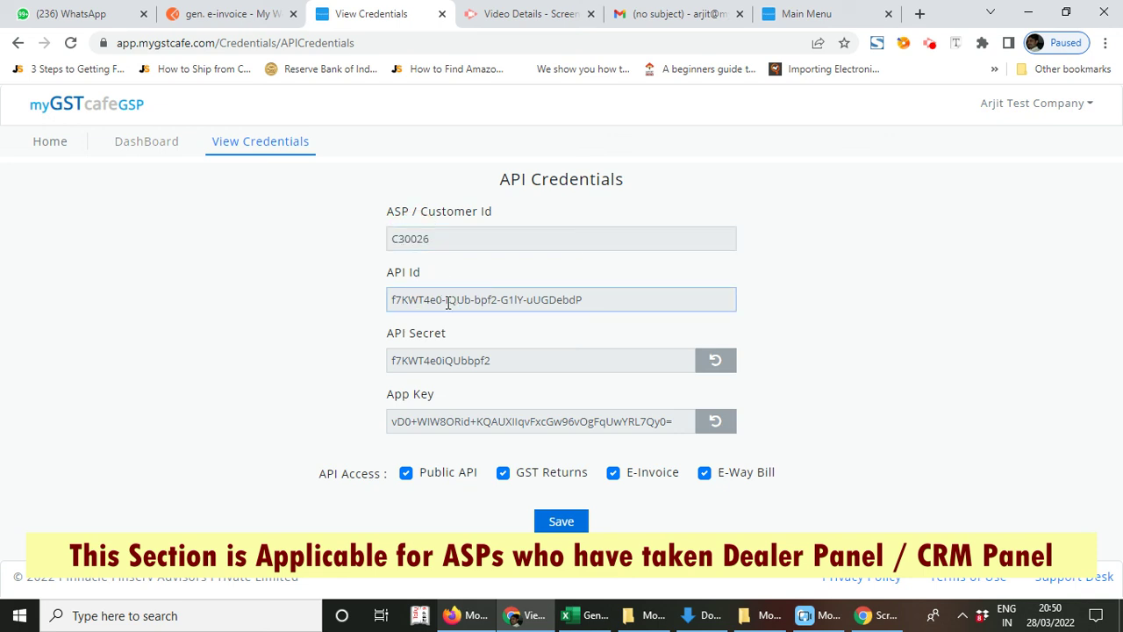